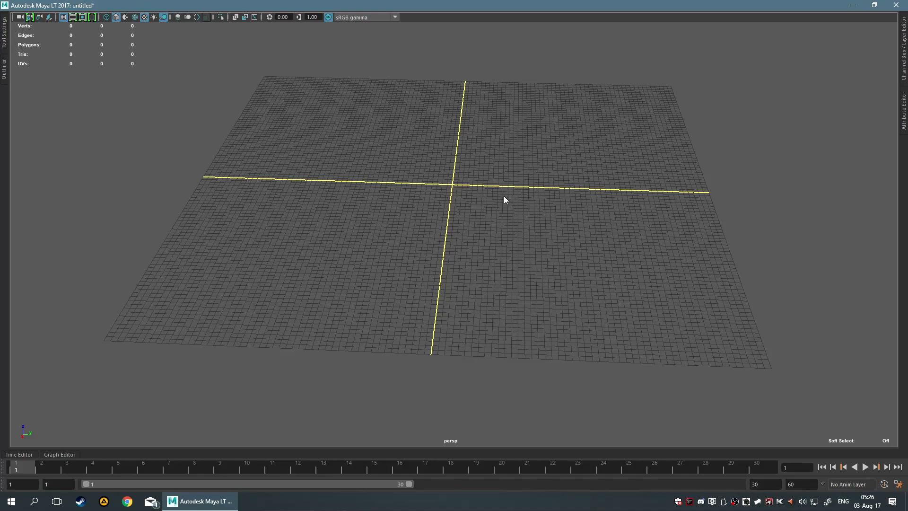
Create a polygon cube at the origin of the grid.
{"action": "right_click_drag", "start_coordinate": [499, 189], "coordinate": [500, 208], "text": "shift"}
{"action": "key", "text": "f"}
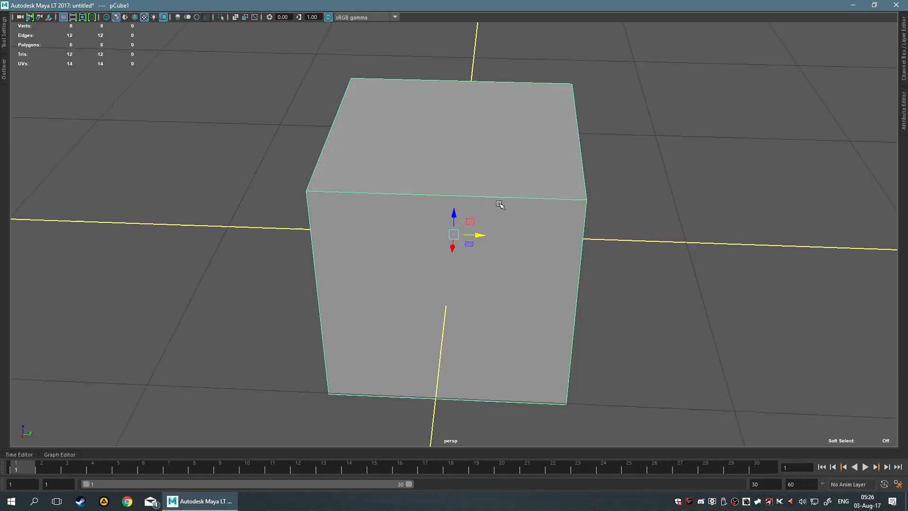
{"action": "scroll", "coordinate": [635, 163], "scroll_direction": "down", "scroll_amount": 2}
{"action": "left_click_drag", "start_coordinate": [635, 162], "coordinate": [530, 172], "text": "alt"}
Tear off the Key commands as a floating window and place it beside the cube, clear of the model.
{"action": "key", "text": "space"}
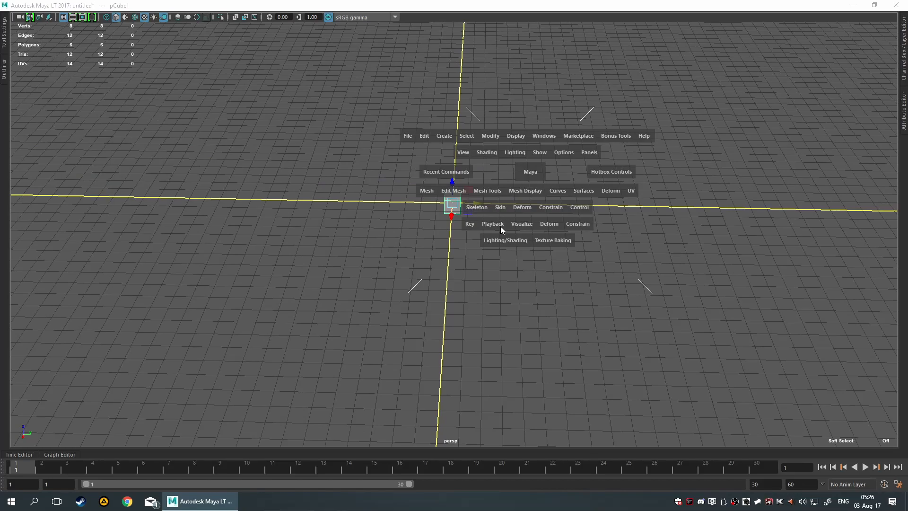
{"action": "left_click", "coordinate": [472, 223]}
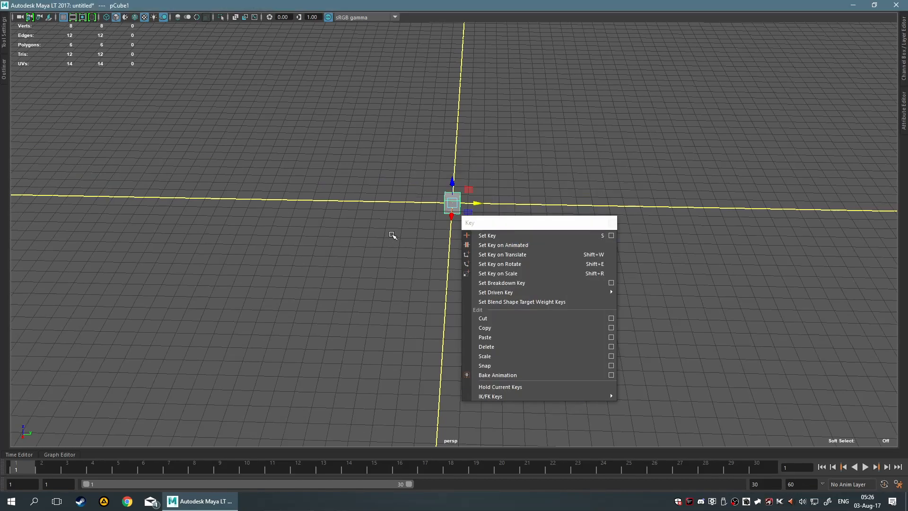
{"action": "left_click", "coordinate": [521, 223]}
{"action": "left_click_drag", "start_coordinate": [173, 219], "coordinate": [109, 218]}
{"action": "left_click_drag", "start_coordinate": [51, 213], "coordinate": [114, 245]}
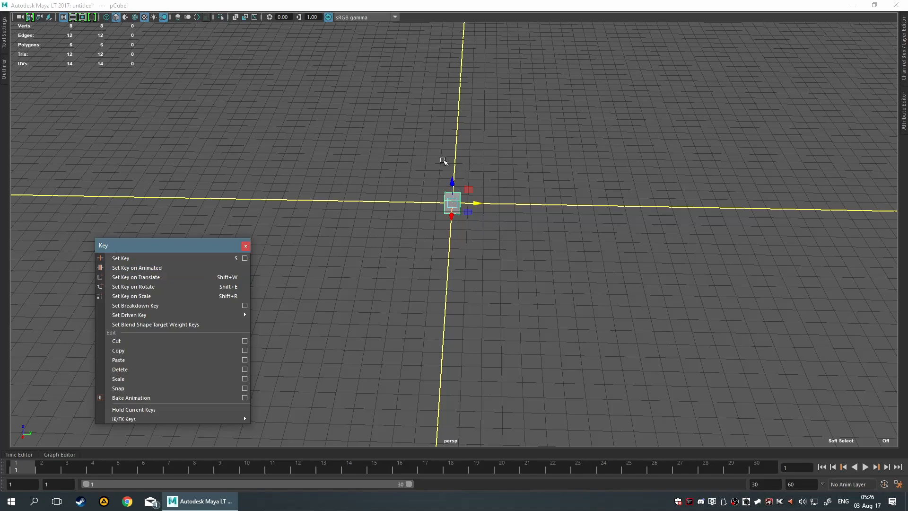
Show the cube's channel values and set a key on all its channels at frame 1.
{"action": "left_click", "coordinate": [902, 76]}
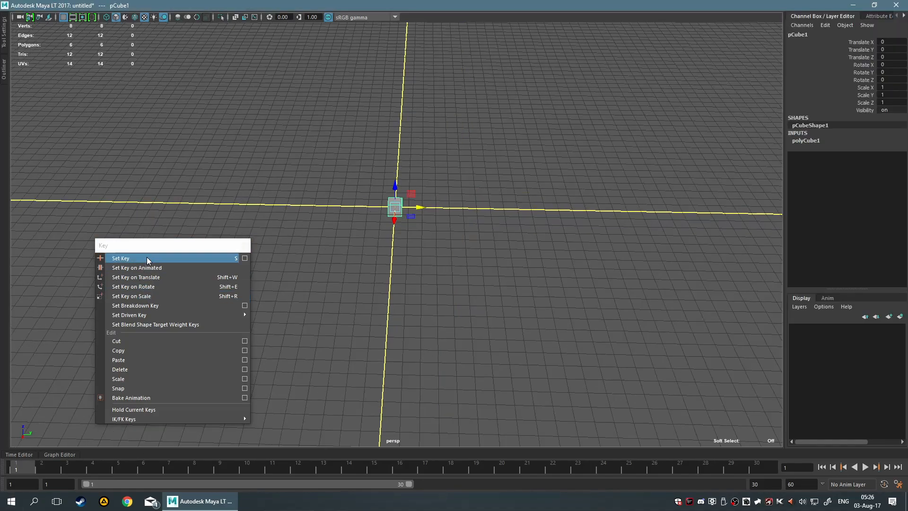
{"action": "left_click_drag", "start_coordinate": [148, 245], "coordinate": [128, 239]}
{"action": "left_click", "coordinate": [122, 253]}
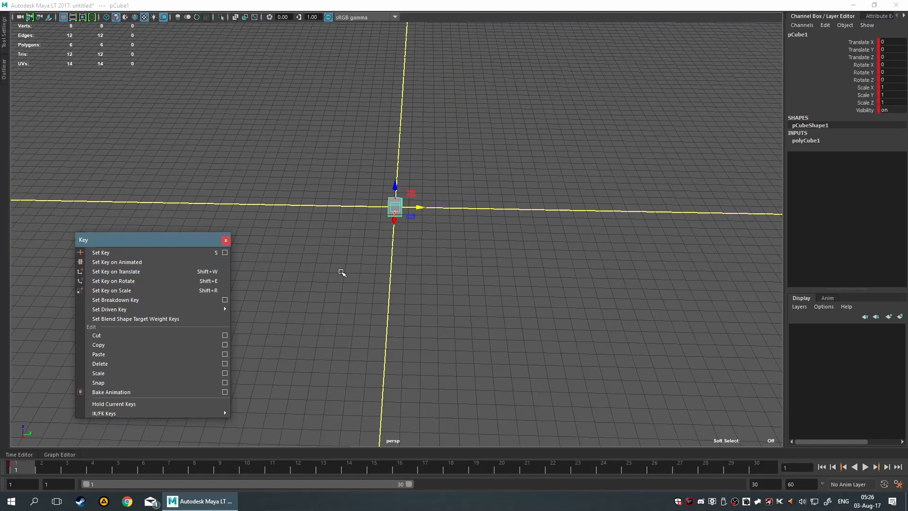
At frame 10, move the cube to about X 17.65, Y 13.35 on the grid and key all channels.
{"action": "left_click_drag", "start_coordinate": [410, 215], "coordinate": [607, 317]}
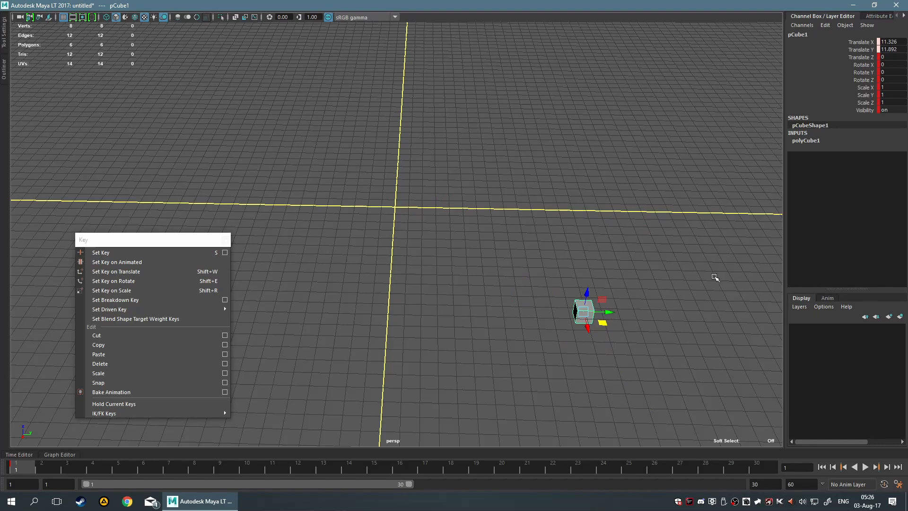
{"action": "left_click_drag", "start_coordinate": [705, 282], "coordinate": [519, 162], "text": "alt"}
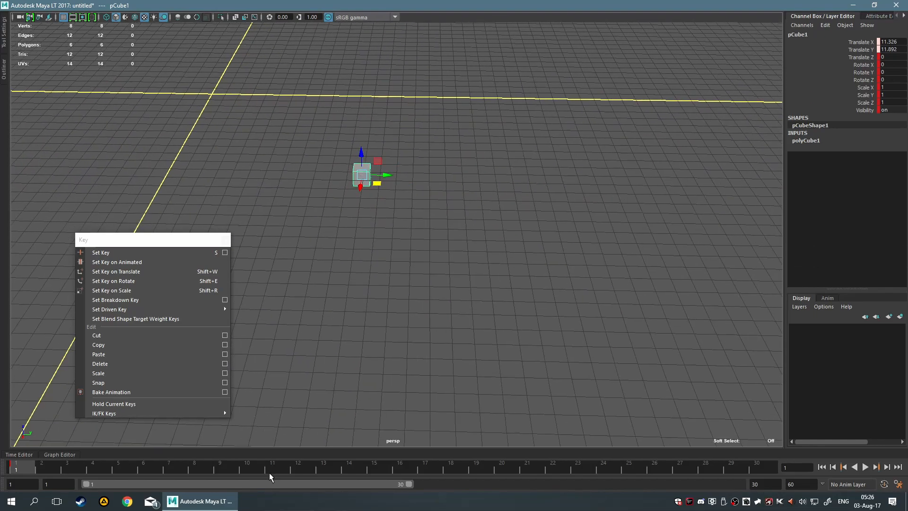
{"action": "left_click", "coordinate": [251, 467]}
{"action": "left_click_drag", "start_coordinate": [229, 112], "coordinate": [406, 251]}
{"action": "key", "text": "s"}
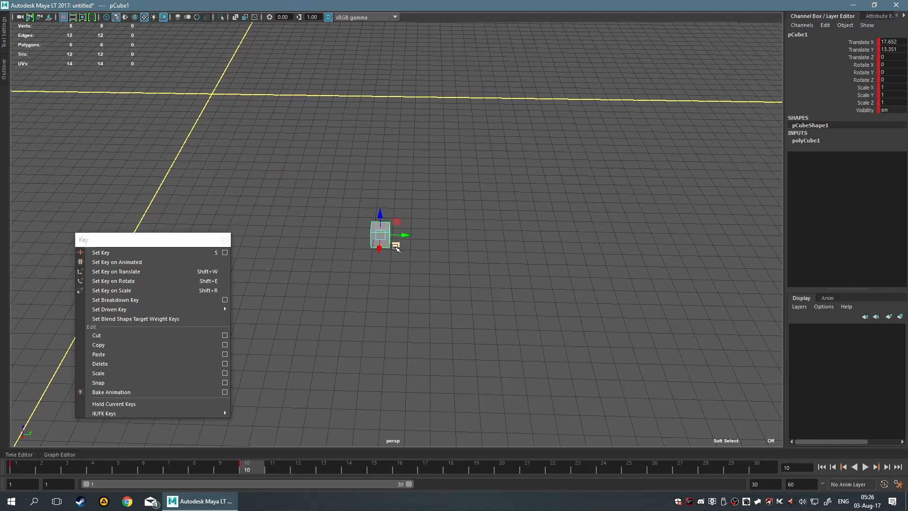
At frame 18, move the cube to about X 4.65, Y 19.72, rotate it freely, scale it uniformly to about 2.51 and key it.
{"action": "left_click", "coordinate": [449, 467]}
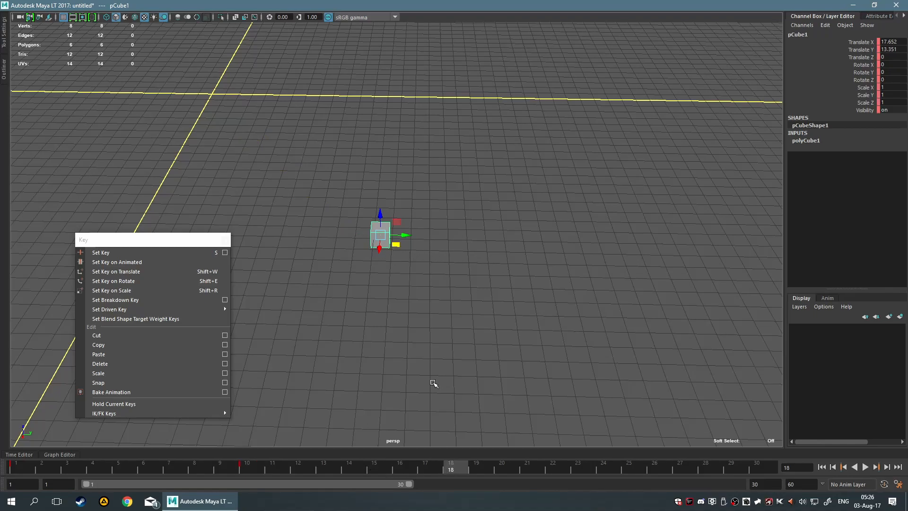
{"action": "left_click_drag", "start_coordinate": [396, 251], "coordinate": [519, 127]}
{"action": "key", "text": "e"}
{"action": "key", "text": "r"}
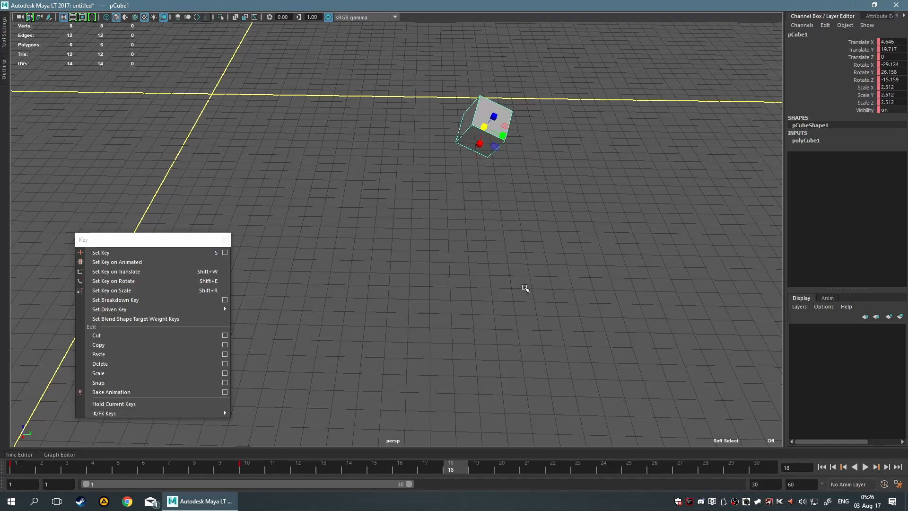
At frame 25, set the cube's translate and rotate channels to 0 and its three scale channels to 1.
{"action": "left_click_drag", "start_coordinate": [512, 468], "coordinate": [563, 463]}
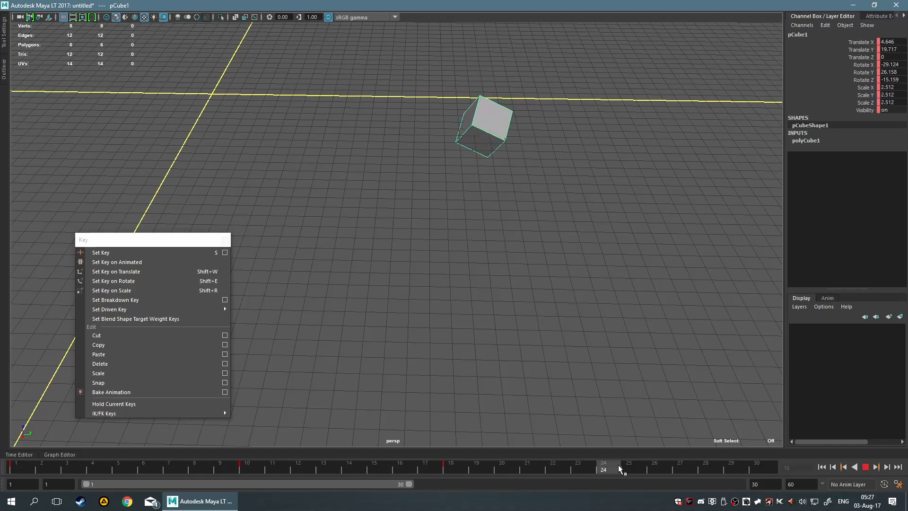
{"action": "left_click_drag", "start_coordinate": [618, 468], "coordinate": [628, 468]}
{"action": "left_click_drag", "start_coordinate": [590, 348], "coordinate": [478, 274], "text": "alt"}
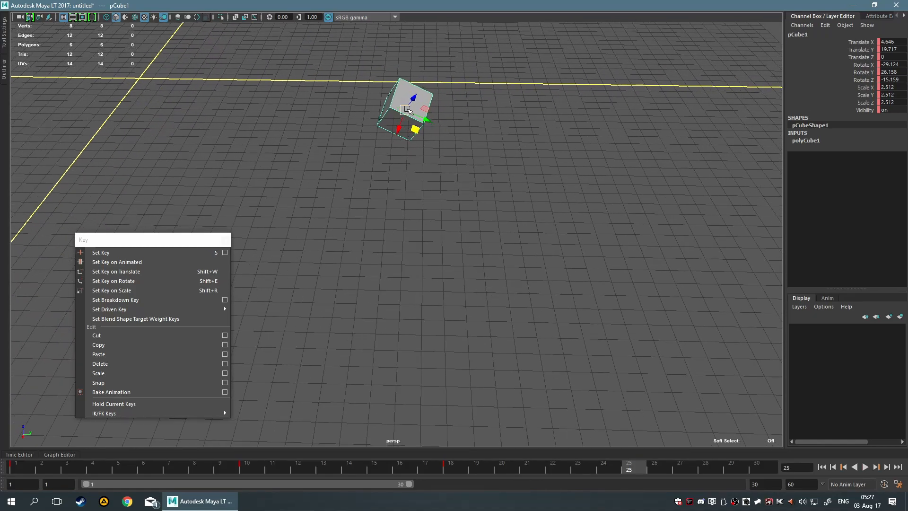
{"action": "left_click", "coordinate": [889, 42]}
{"action": "left_click_drag", "start_coordinate": [889, 44], "coordinate": [893, 103]}
{"action": "type", "text": "0"}
{"action": "key", "text": "Return"}
{"action": "type", "text": "1"}
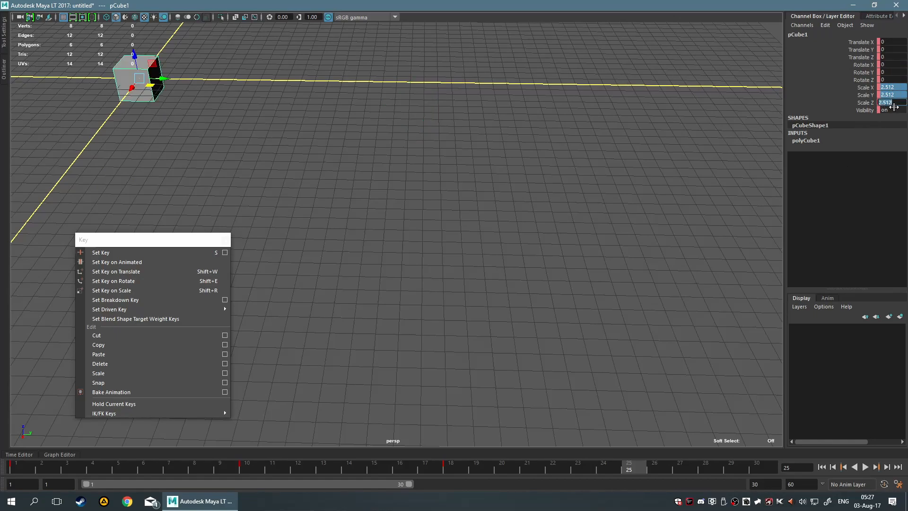
{"action": "key", "text": "Return"}
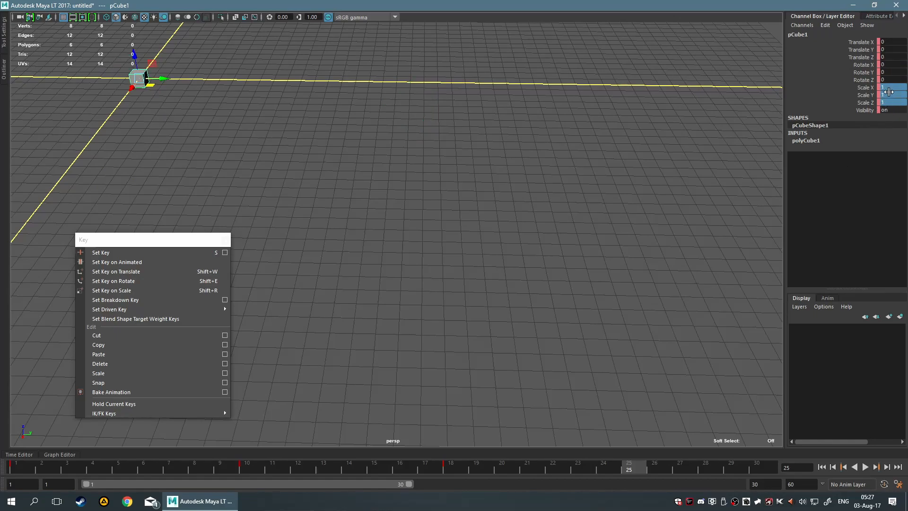
Return to frame 1, set the cube's three scale channels to 0.5 and key all channels.
{"action": "key", "text": "alt+shift+v"}
{"action": "key", "text": "5"}
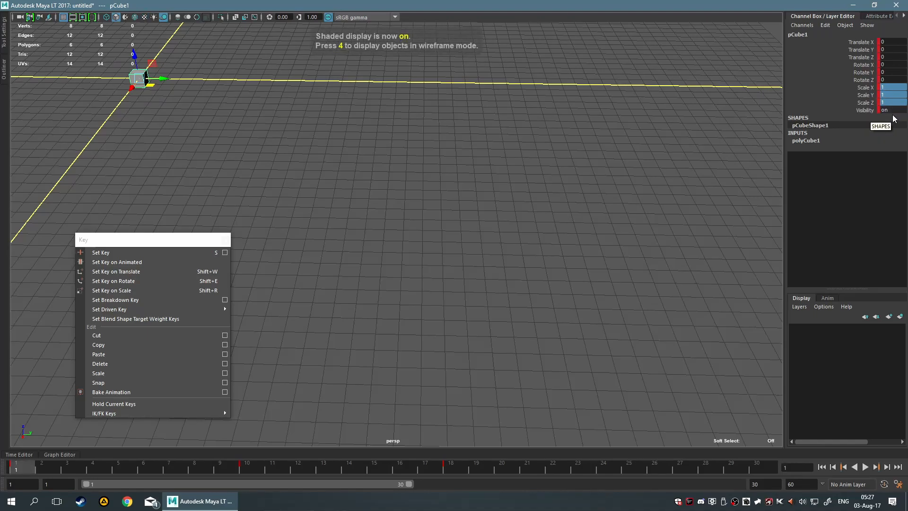
{"action": "double_click", "coordinate": [890, 85]}
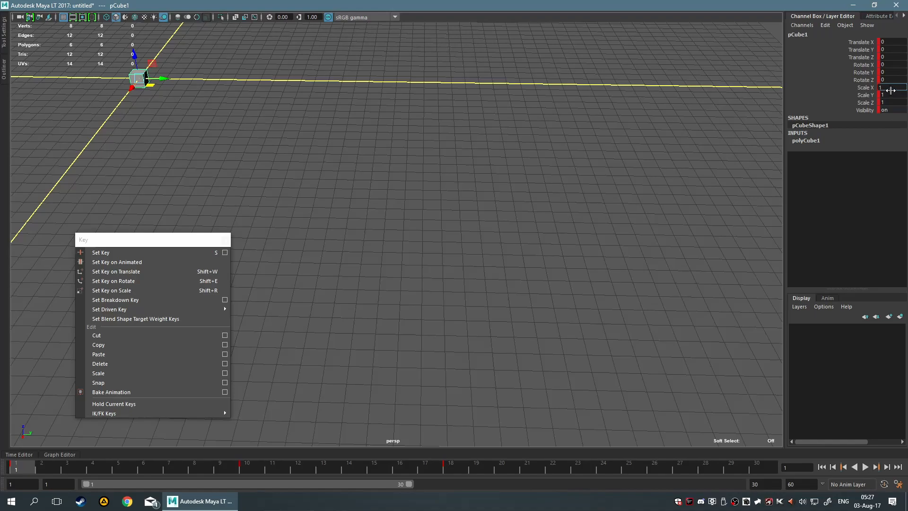
{"action": "left_click_drag", "start_coordinate": [891, 103], "coordinate": [893, 84]}
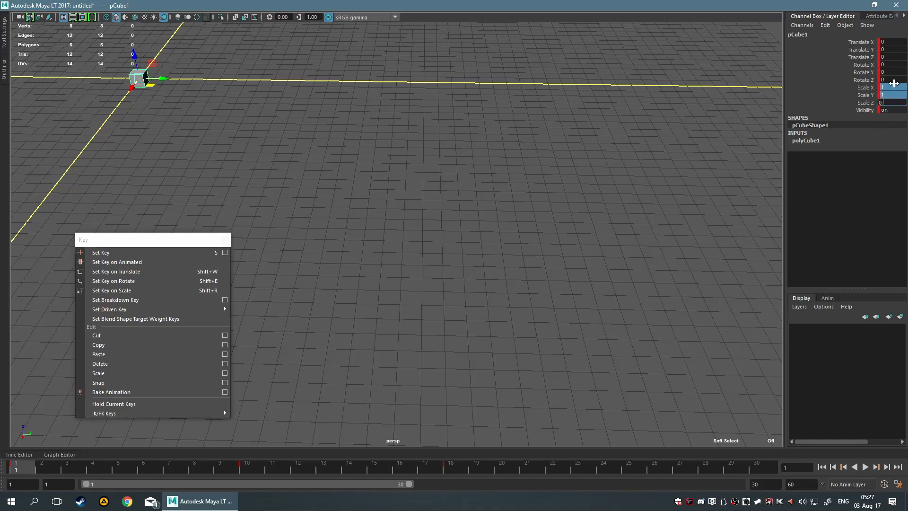
{"action": "key", "text": "Return"}
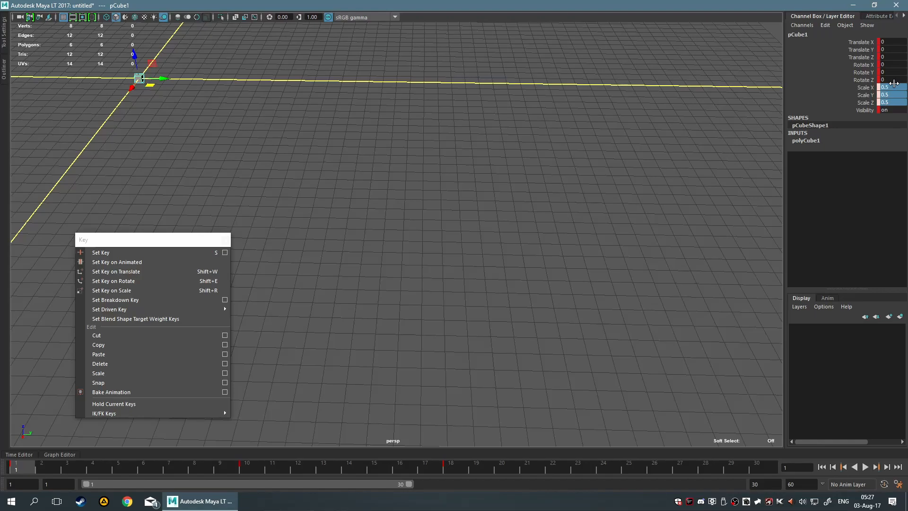
{"action": "left_click", "coordinate": [592, 274]}
{"action": "left_click_drag", "start_coordinate": [118, 52], "coordinate": [576, 208]}
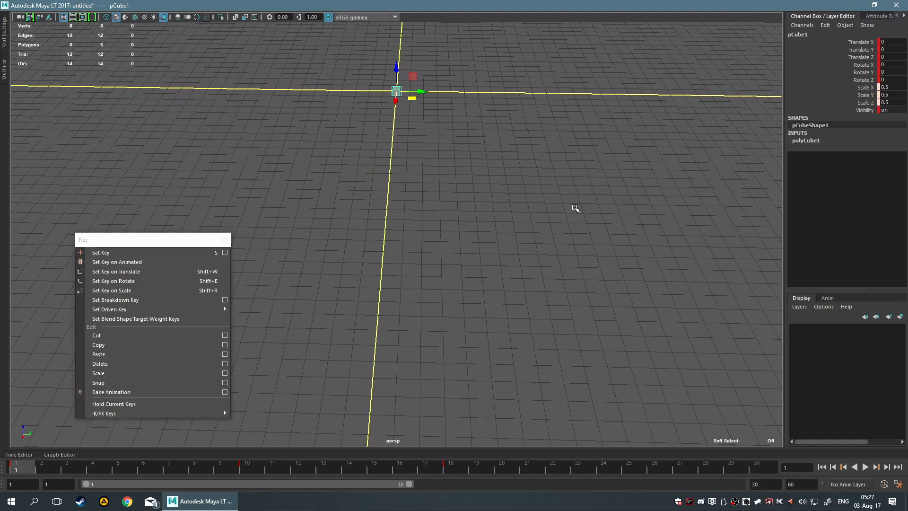
{"action": "key", "text": "s"}
{"action": "left_click", "coordinate": [570, 209]}
{"action": "left_click_drag", "start_coordinate": [266, 61], "coordinate": [600, 219]}
Scrub the timeline to frame 25 and set all of the cube's translate and rotate channels to 0.
{"action": "left_click", "coordinate": [55, 470]}
{"action": "left_click_drag", "start_coordinate": [55, 470], "coordinate": [527, 476]}
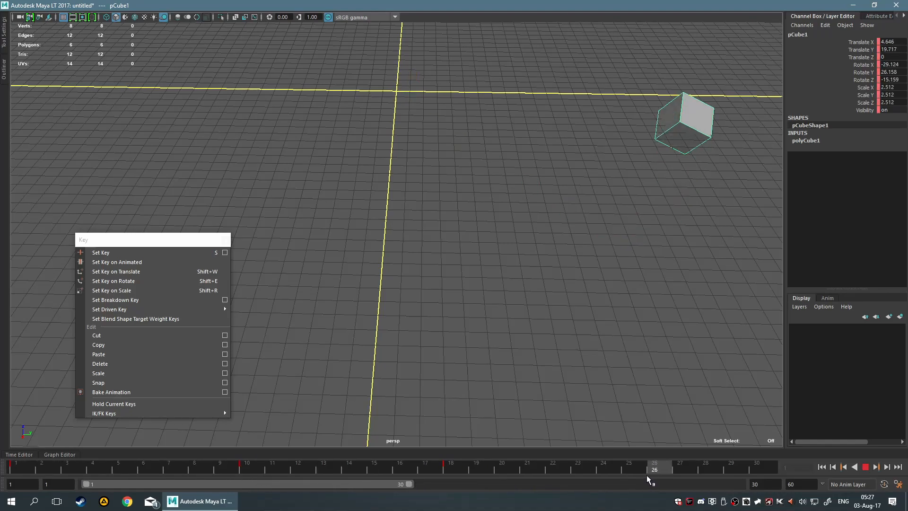
{"action": "left_click_drag", "start_coordinate": [630, 470], "coordinate": [630, 470]}
{"action": "middle_click_drag", "start_coordinate": [620, 228], "coordinate": [462, 300], "text": "alt"}
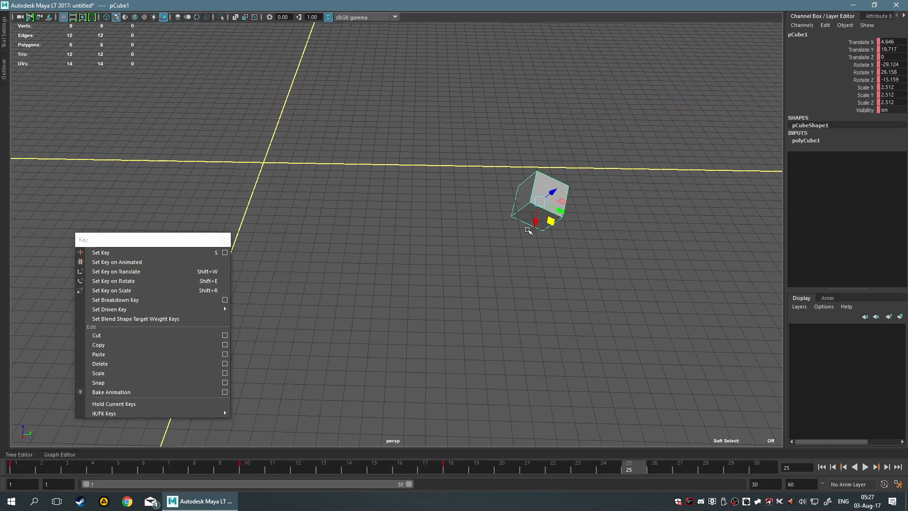
{"action": "left_click_drag", "start_coordinate": [893, 42], "coordinate": [901, 80]}
{"action": "type", "text": "0"}
{"action": "key", "text": "Return"}
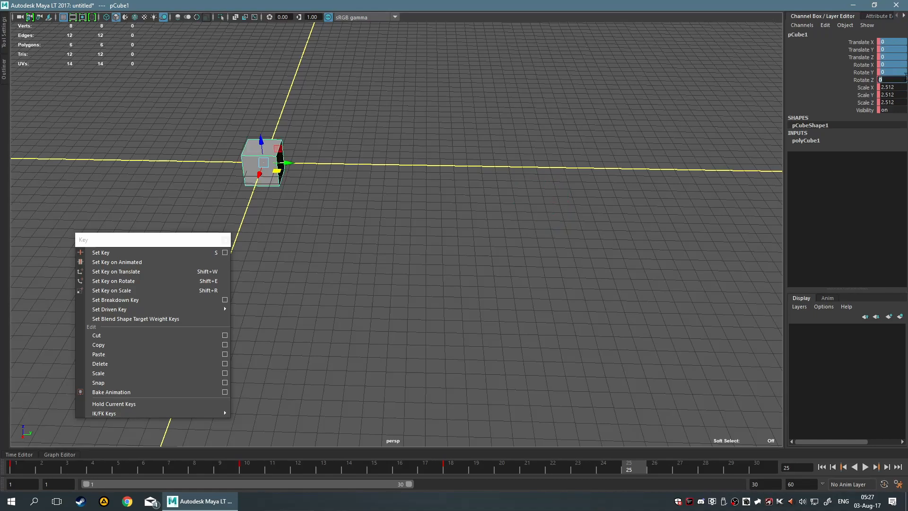
Try setting the cube's three scale channels to 0.5 at frame 25 and undo the last change.
{"action": "left_click_drag", "start_coordinate": [898, 87], "coordinate": [898, 103]}
{"action": "type", "text": "0.5"}
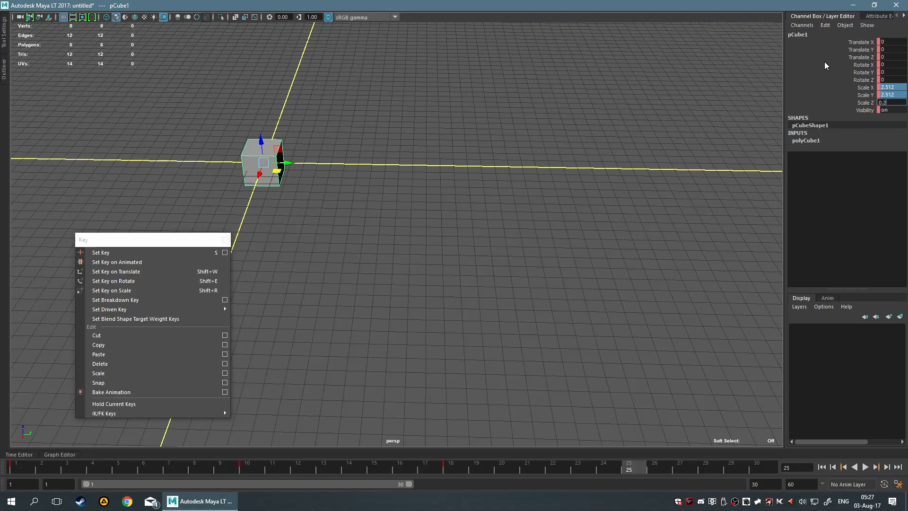
{"action": "key", "text": "Return"}
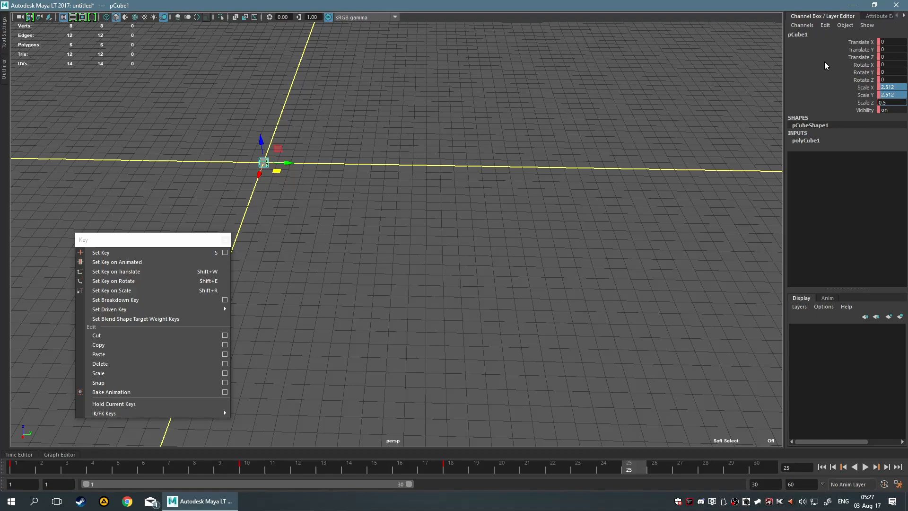
{"action": "left_click", "coordinate": [435, 221]}
{"action": "scroll", "coordinate": [461, 227], "scroll_direction": "down", "scroll_amount": 5}
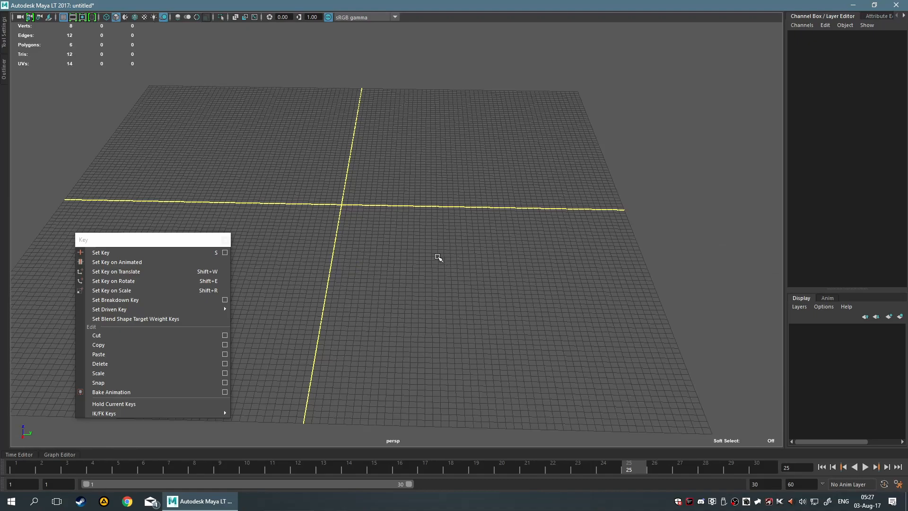
{"action": "scroll", "coordinate": [427, 249], "scroll_direction": "up", "scroll_amount": 4}
{"action": "key", "text": "ctrl+z"}
{"action": "scroll", "coordinate": [386, 205], "scroll_direction": "up", "scroll_amount": 3}
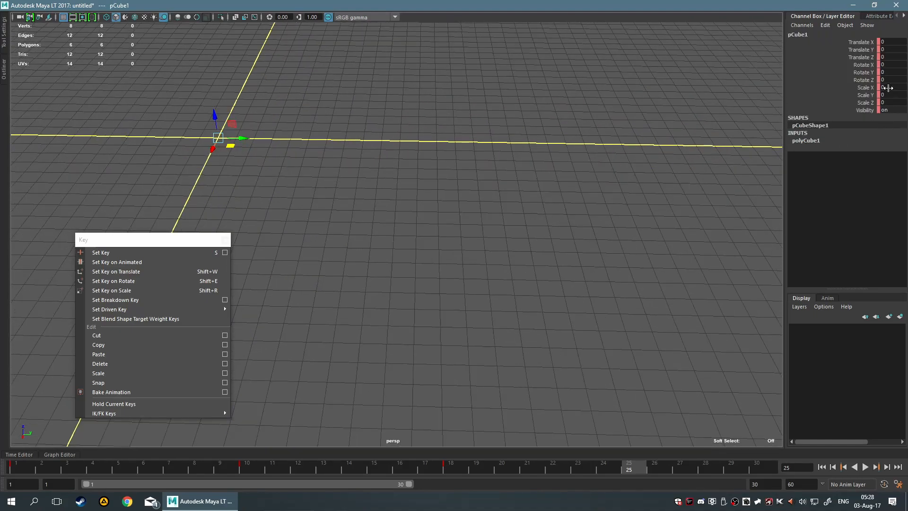
Set Scale X, Y and Z to 0.5 and key all of the cube's channels at frame 25.
{"action": "left_click_drag", "start_coordinate": [888, 88], "coordinate": [882, 98]}
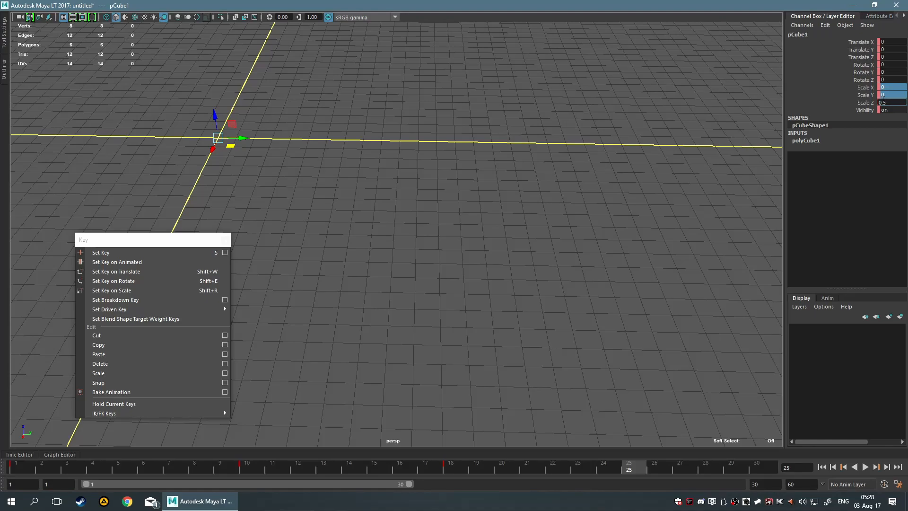
{"action": "type", "text": "0.5"}
{"action": "key", "text": "Return"}
{"action": "scroll", "coordinate": [358, 184], "scroll_direction": "down", "scroll_amount": 2}
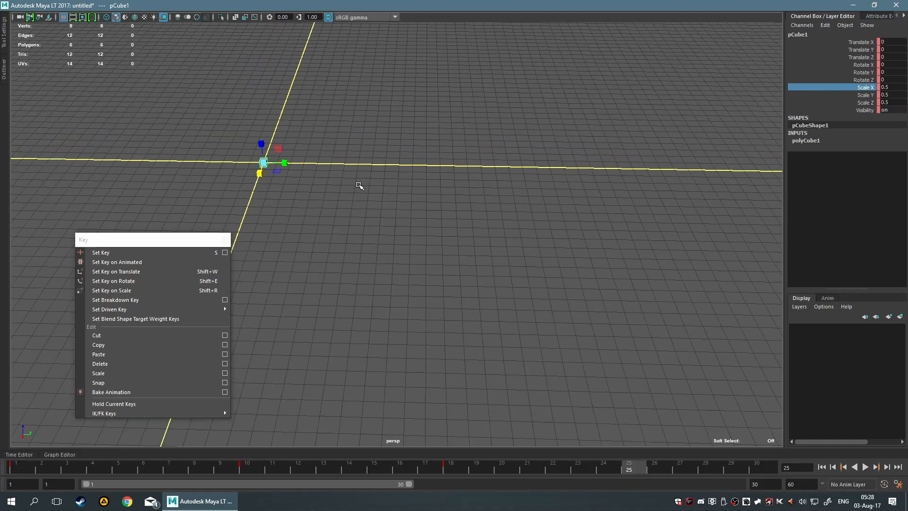
{"action": "key", "text": "s"}
{"action": "key", "text": "w"}
Go back to frame 1 and set the cube's Scale X, Y and Z to 1.
{"action": "left_click_drag", "start_coordinate": [629, 471], "coordinate": [1, 483]}
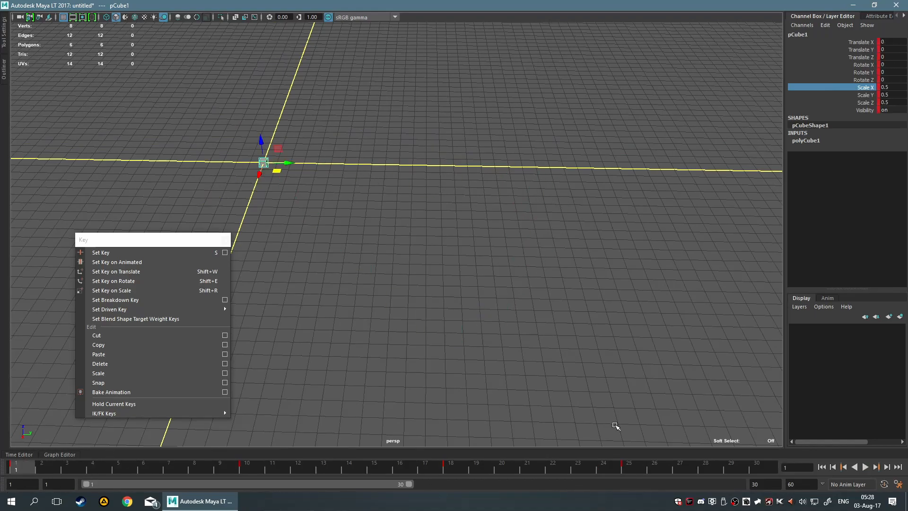
{"action": "left_click", "coordinate": [892, 87]}
{"action": "left_click_drag", "start_coordinate": [894, 88], "coordinate": [895, 101]}
{"action": "type", "text": "1"}
{"action": "key", "text": "Return"}
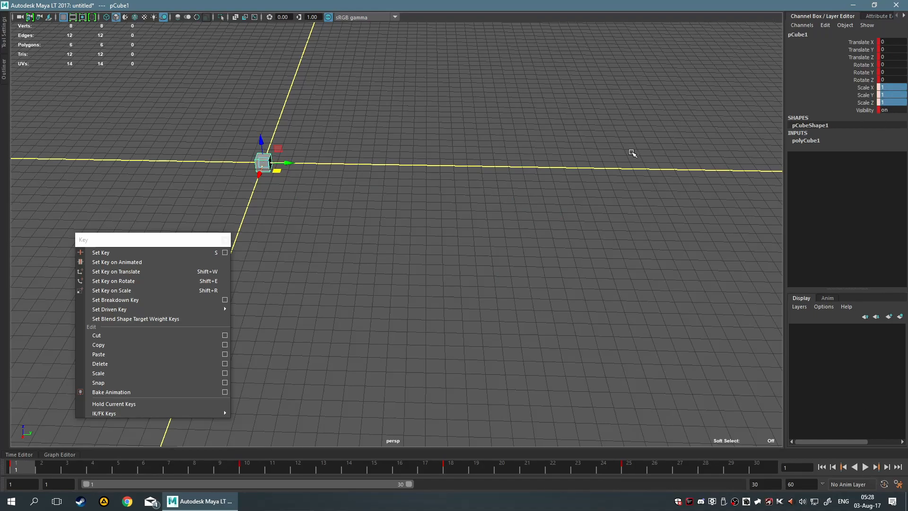
{"action": "left_click", "coordinate": [643, 150]}
{"action": "left_click_drag", "start_coordinate": [166, 96], "coordinate": [442, 274]}
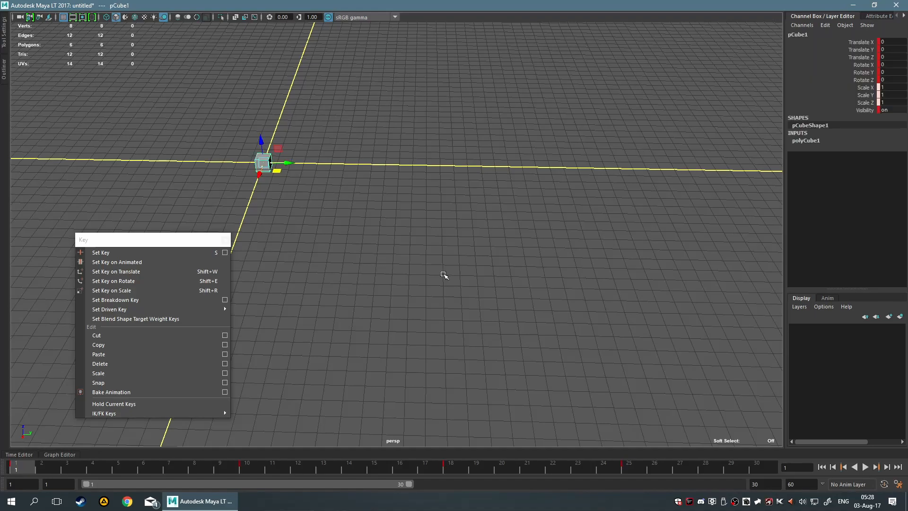
Try Set Key on Animated for the cube at frame 1, and undo the keying.
{"action": "key", "text": "s"}
{"action": "left_click", "coordinate": [112, 261]}
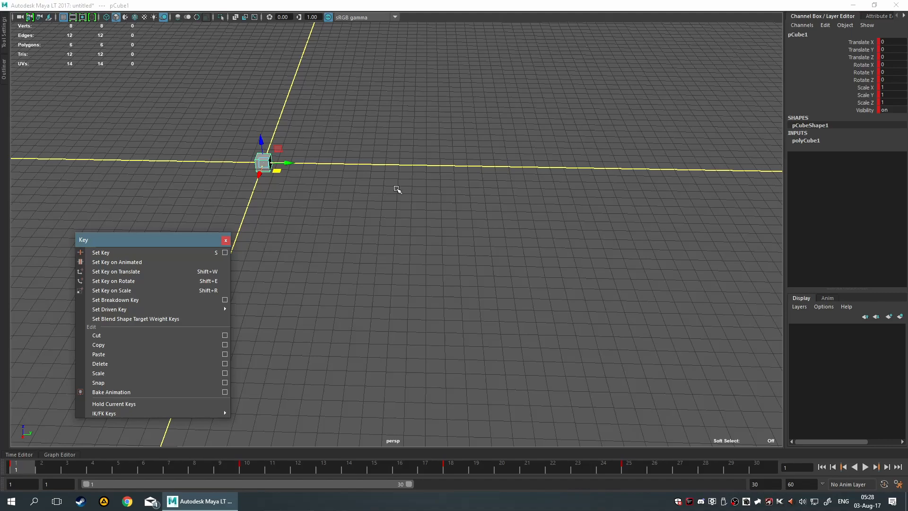
{"action": "key", "text": "ctrl+z"}
Move the cube along Y to about -1.96 and key its translation at frame 1.
{"action": "left_click_drag", "start_coordinate": [293, 165], "coordinate": [264, 163]}
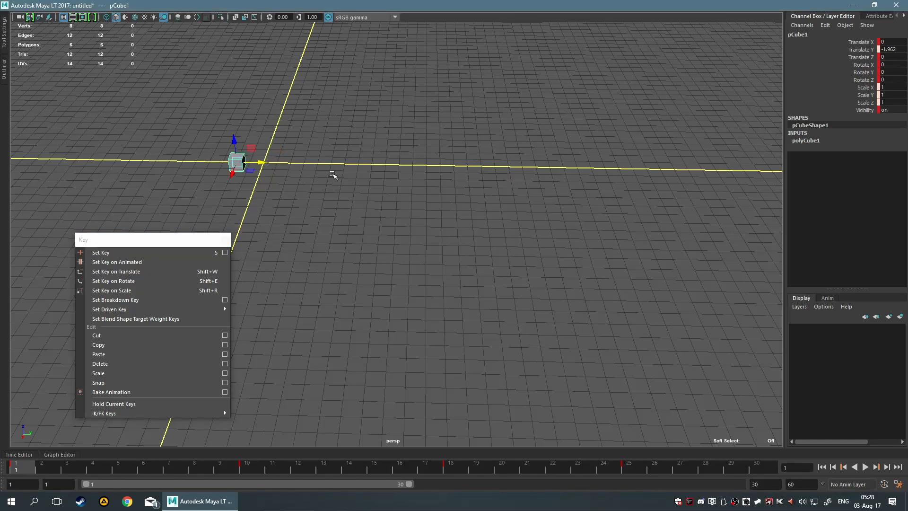
{"action": "left_click", "coordinate": [172, 273]}
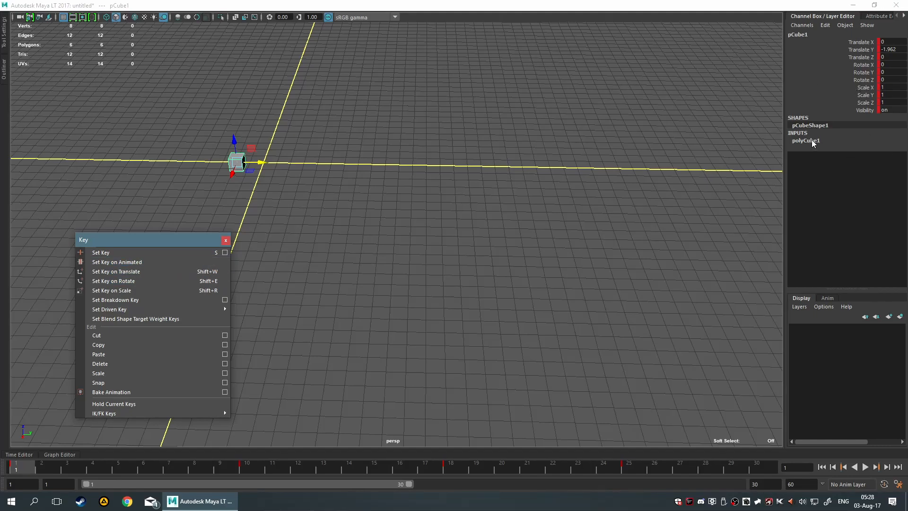
Move the cube to about X 3.31, Y 0.93, rotate it about -27.16° in X with Set Key on Animated, and undo the rotation and keying.
{"action": "left_click_drag", "start_coordinate": [252, 171], "coordinate": [282, 195]}
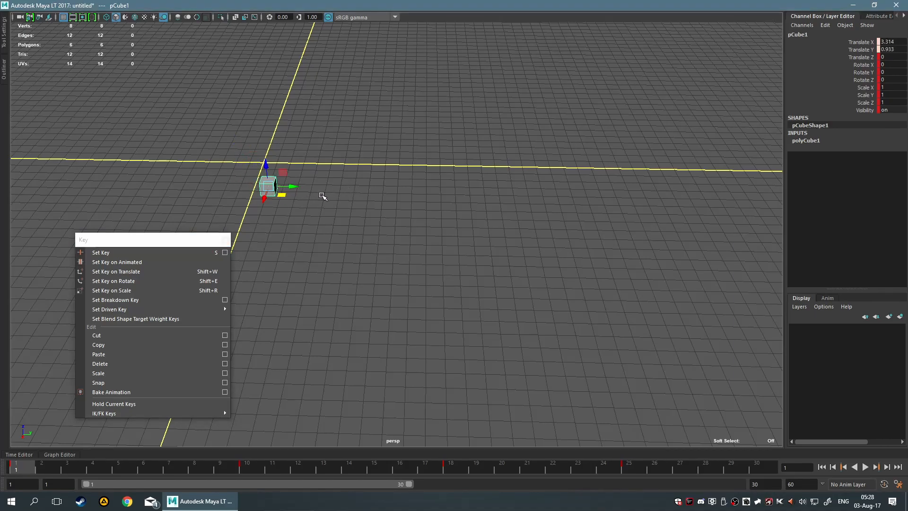
{"action": "key", "text": "r"}
{"action": "key", "text": "e"}
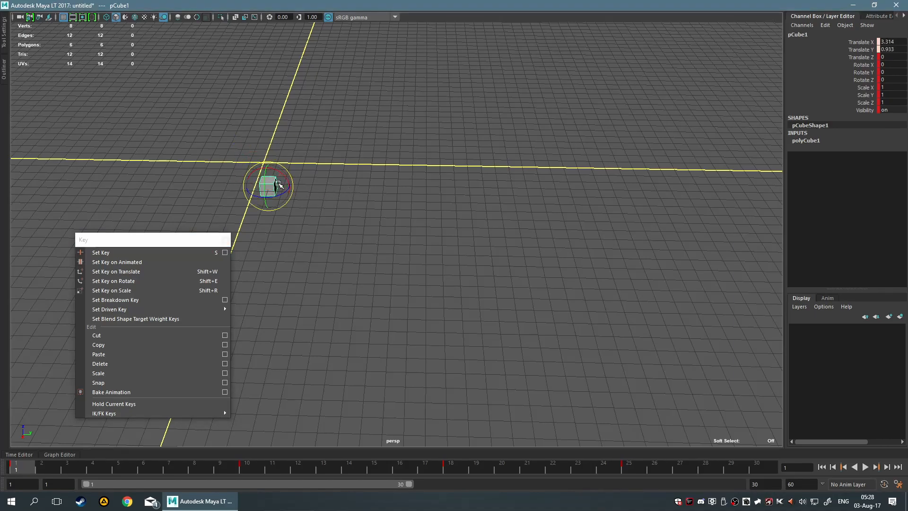
{"action": "left_click_drag", "start_coordinate": [284, 183], "coordinate": [288, 176]}
{"action": "left_click", "coordinate": [200, 260]}
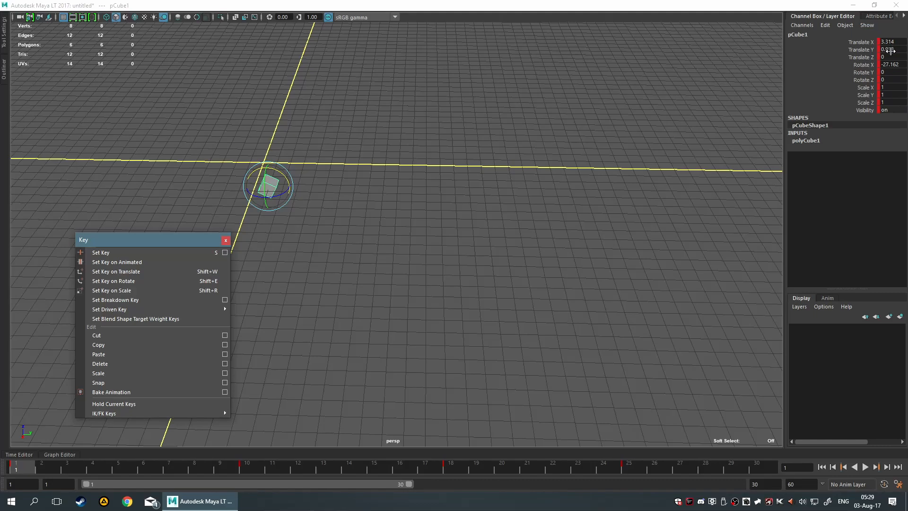
{"action": "key", "text": "ctrl+z"}
{"action": "key", "text": "ctrl+z"}
Reselect the cube with the Move tool, play the animation, and scrub through the timeline back to frame 1.
{"action": "left_click", "coordinate": [577, 156]}
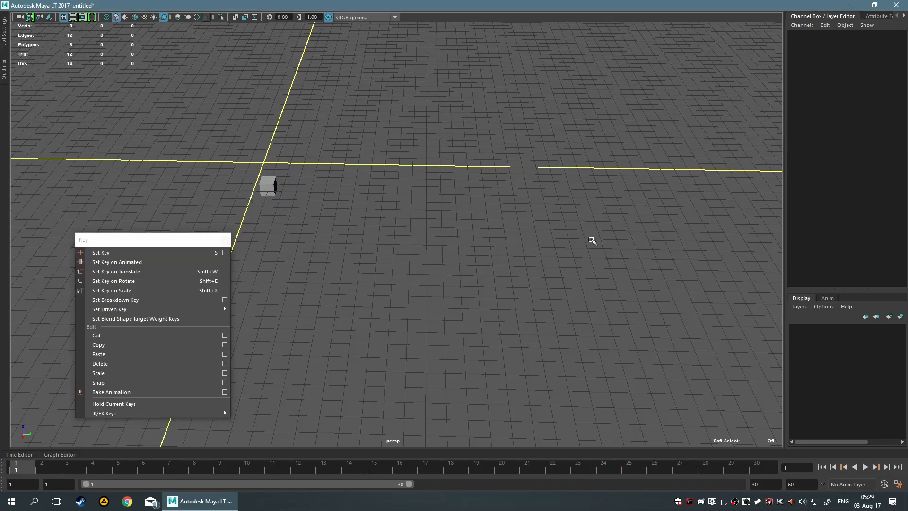
{"action": "left_click_drag", "start_coordinate": [237, 160], "coordinate": [319, 222]}
{"action": "key", "text": "w"}
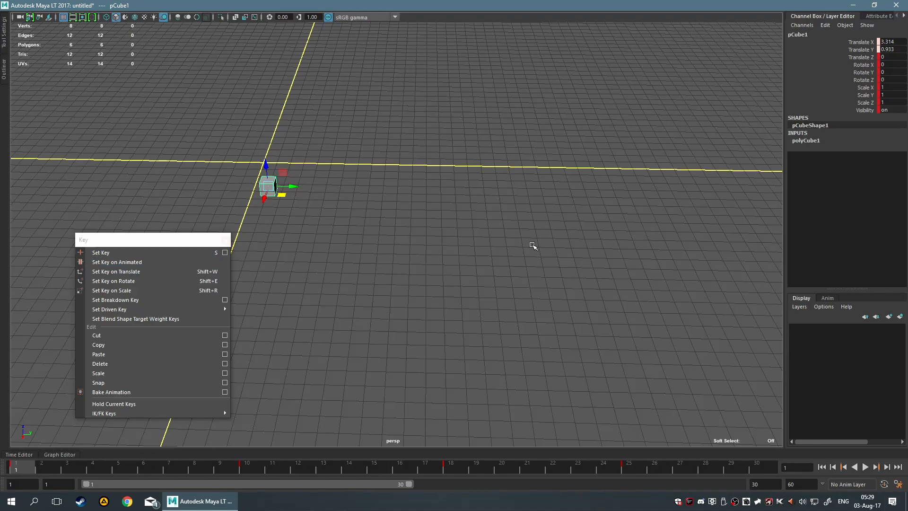
{"action": "key", "text": "alt+v"}
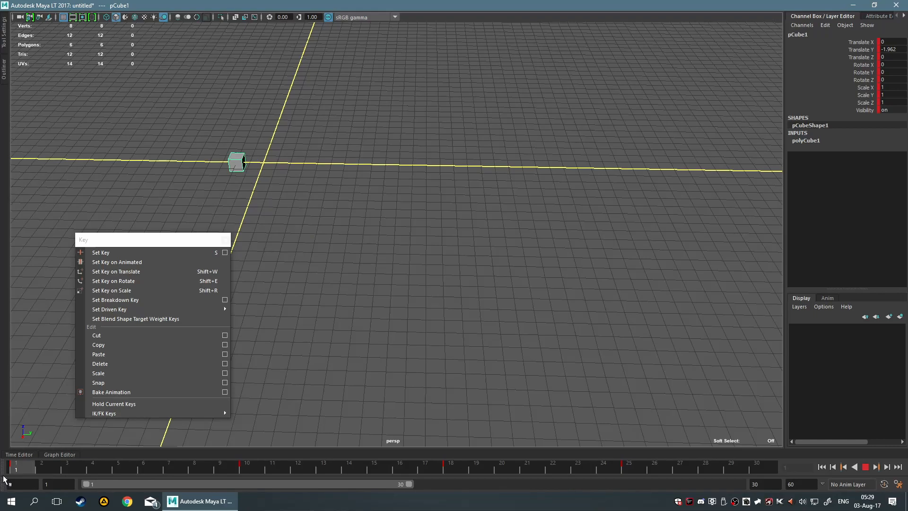
{"action": "left_click_drag", "start_coordinate": [1, 453], "coordinate": [1, 453]}
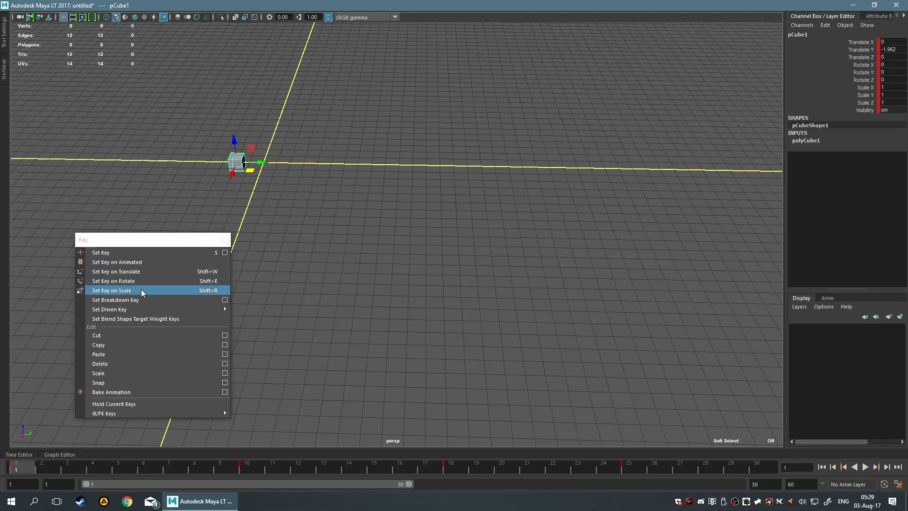
{"action": "left_click_drag", "start_coordinate": [32, 466], "coordinate": [685, 464]}
{"action": "left_click_drag", "start_coordinate": [769, 466], "coordinate": [7, 460]}
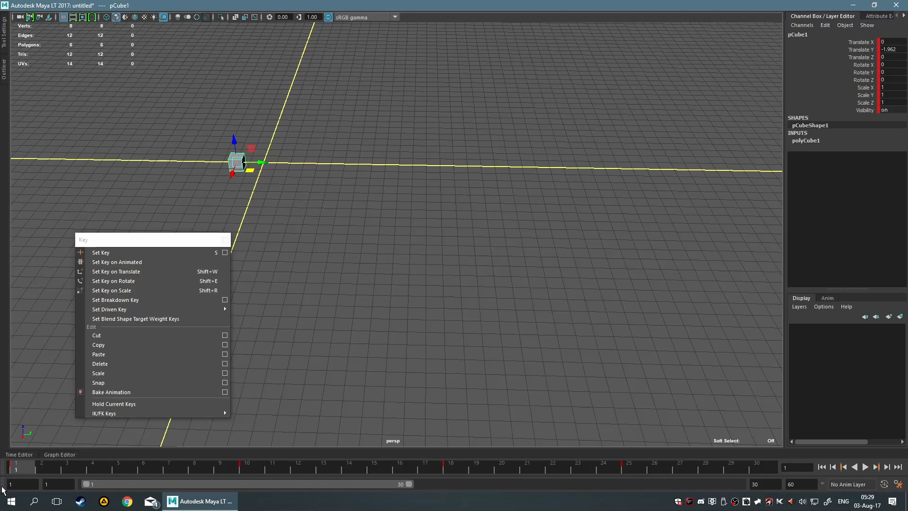
{"action": "left_click_drag", "start_coordinate": [34, 472], "coordinate": [13, 463]}
Shift the floating Key window aside and maximize the top view, declining the AutoSave.
{"action": "left_click_drag", "start_coordinate": [145, 246], "coordinate": [73, 243]}
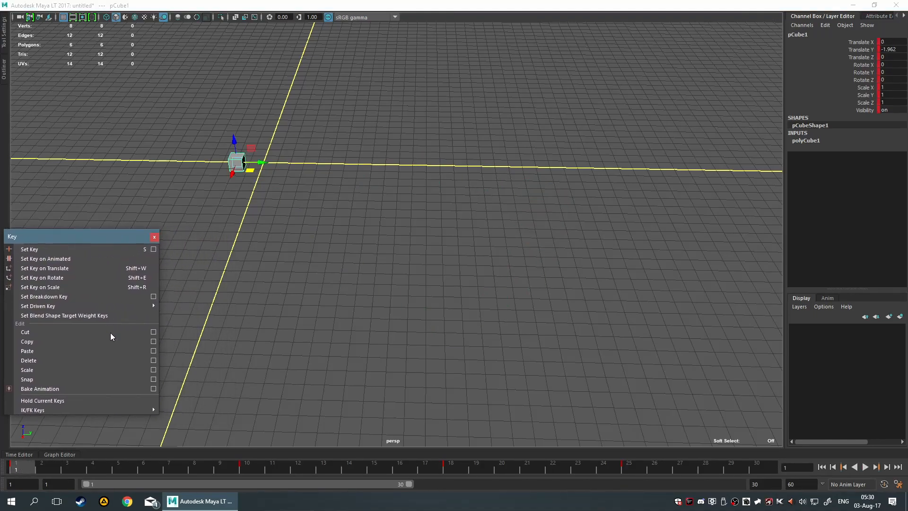
{"action": "mouse_move", "coordinate": [20, 469]}
{"action": "left_mouse_down"}
{"action": "mouse_move", "coordinate": [246, 470]}
{"action": "mouse_move", "coordinate": [12, 468]}
{"action": "left_mouse_up"}
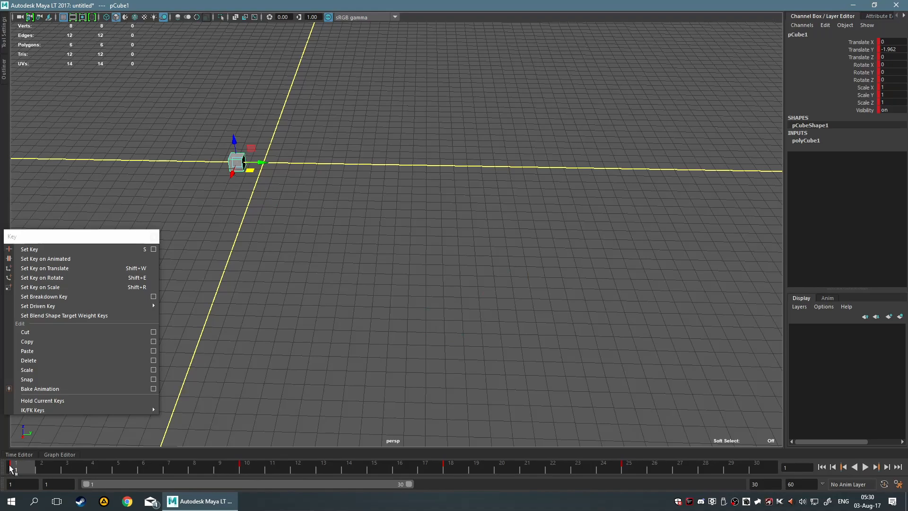
{"action": "key", "text": "space"}
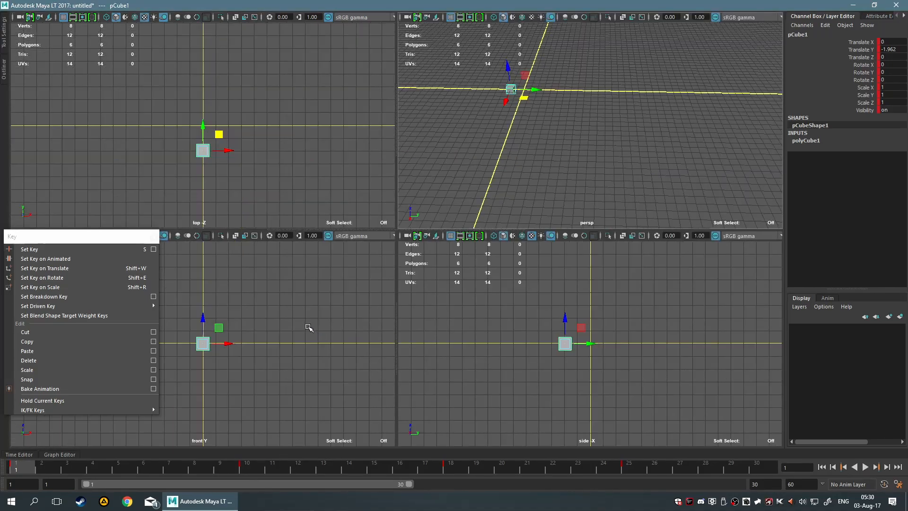
{"action": "key", "text": "space"}
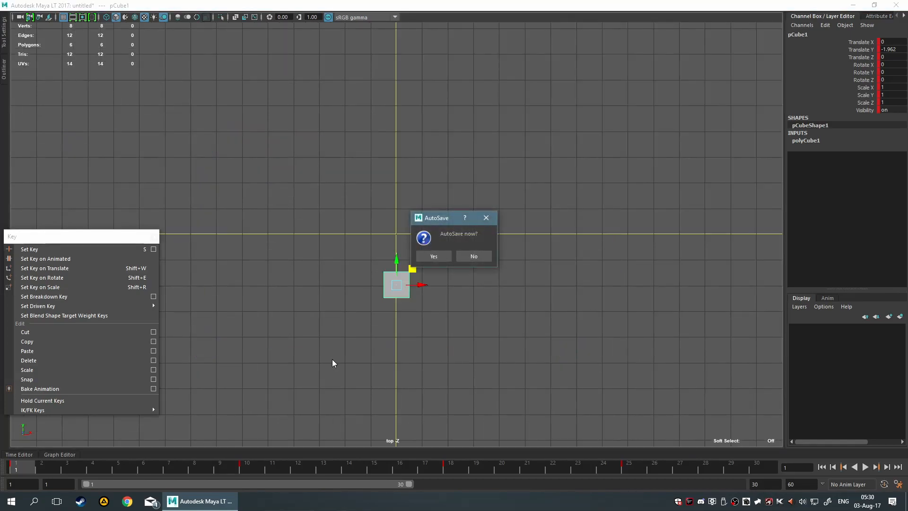
{"action": "left_click", "coordinate": [474, 256]}
Scrub to frame 6 and hide the grid in the top view.
{"action": "left_click_drag", "start_coordinate": [24, 466], "coordinate": [143, 466]}
{"action": "scroll", "coordinate": [371, 282], "scroll_direction": "down", "scroll_amount": 5}
{"action": "scroll", "coordinate": [392, 278], "scroll_direction": "up", "scroll_amount": 3}
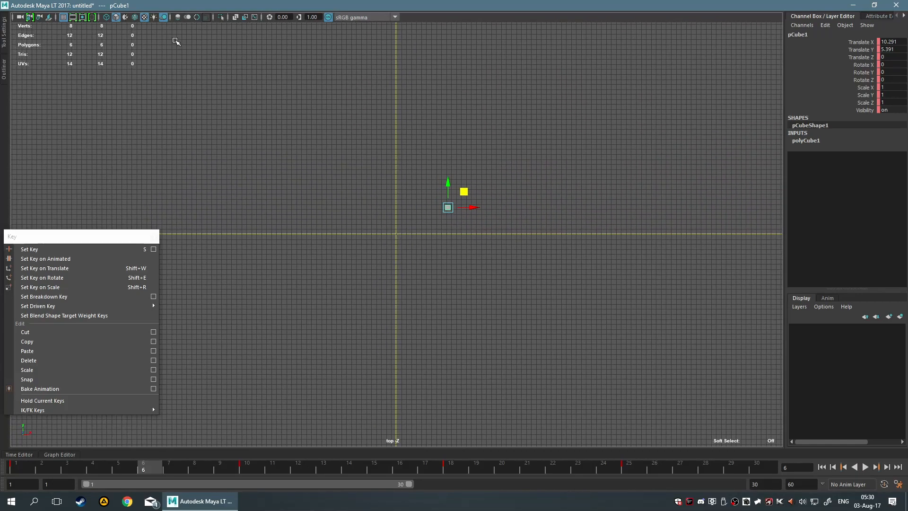
{"action": "left_click", "coordinate": [63, 17]}
{"action": "scroll", "coordinate": [387, 273], "scroll_direction": "up", "scroll_amount": 1}
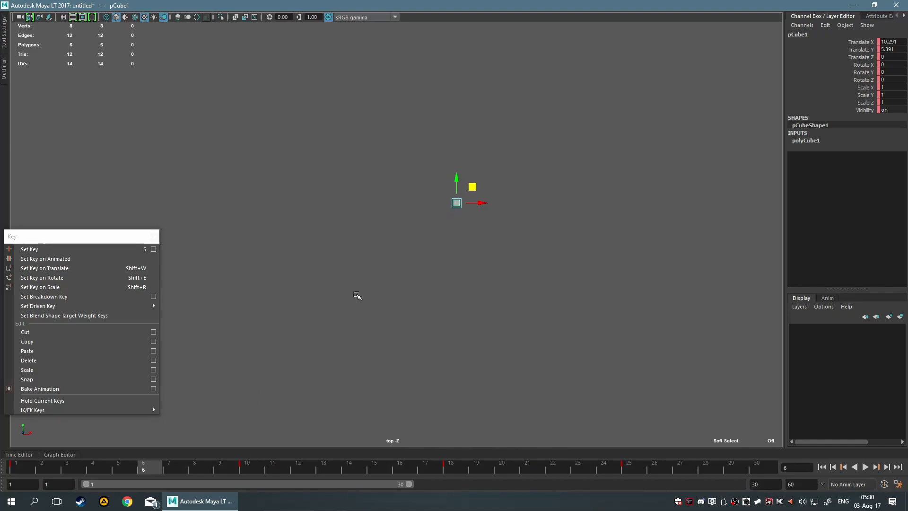
Play the animation in the top view and examine the cube's keyed poses at frames 18, 10 and 25.
{"action": "key", "text": "alt+v"}
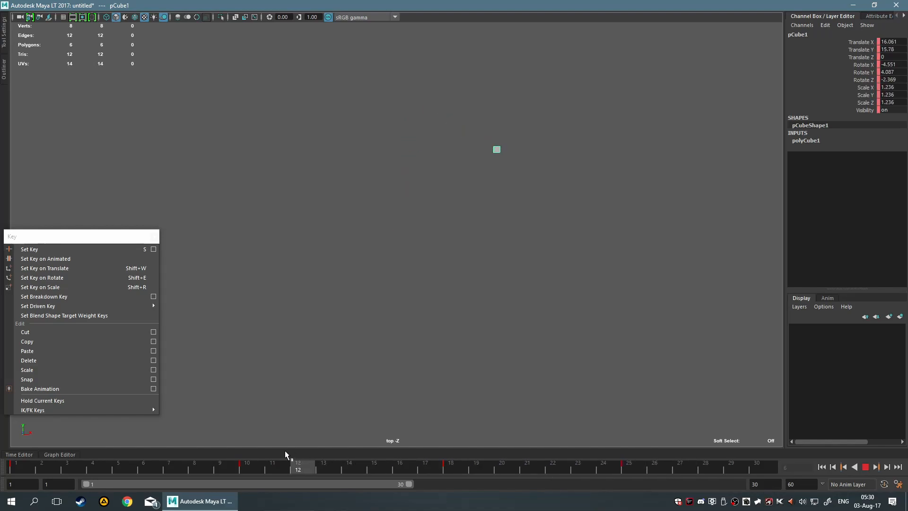
{"action": "left_click_drag", "start_coordinate": [57, 446], "coordinate": [616, 483]}
{"action": "key", "text": "alt+v"}
{"action": "left_click_drag", "start_coordinate": [433, 473], "coordinate": [457, 467]}
{"action": "left_click", "coordinate": [456, 467]}
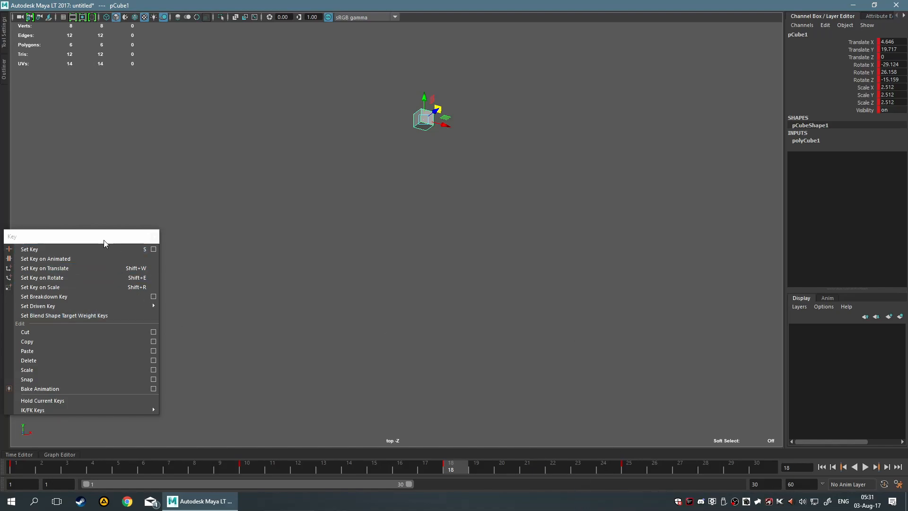
{"action": "left_click_drag", "start_coordinate": [104, 243], "coordinate": [136, 249]}
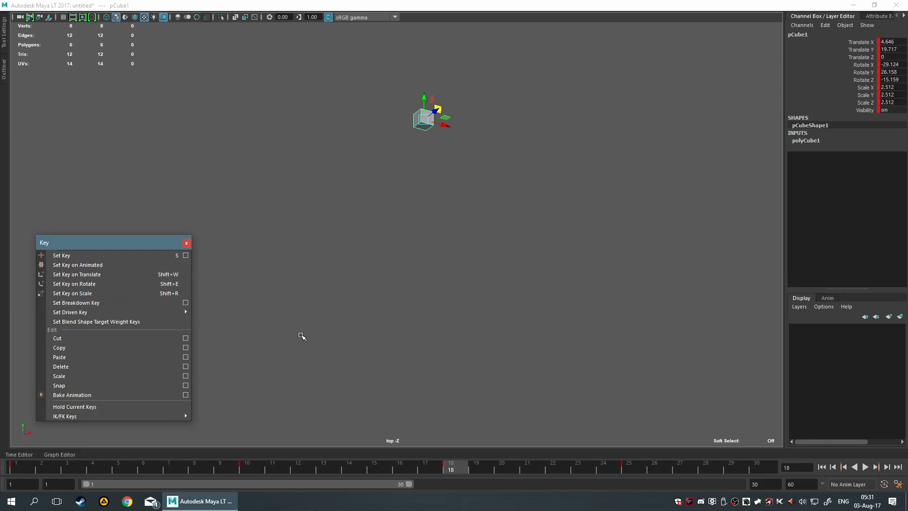
{"action": "left_click", "coordinate": [242, 471]}
{"action": "left_click", "coordinate": [635, 470]}
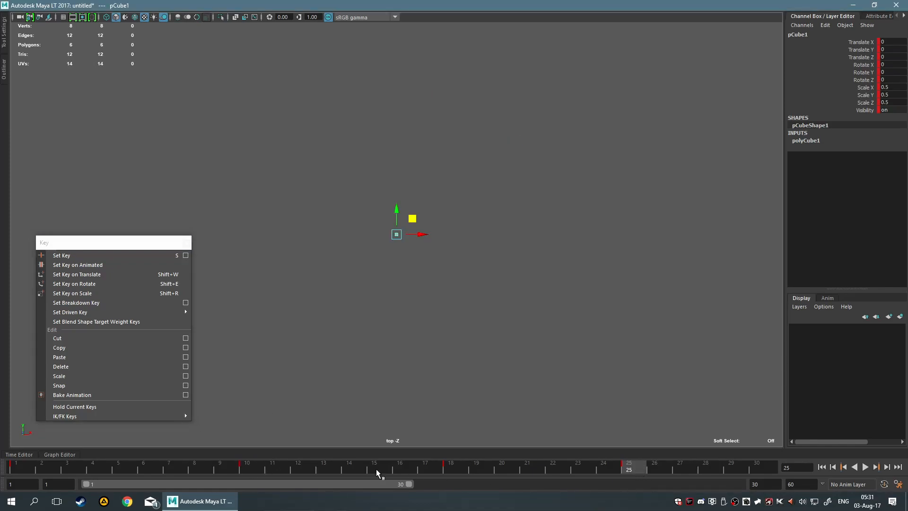
Go to frame 10, reselect the cube, and convert its key at that frame to a breakdown.
{"action": "left_click", "coordinate": [247, 468], "text": "shift"}
{"action": "left_click", "coordinate": [296, 362]}
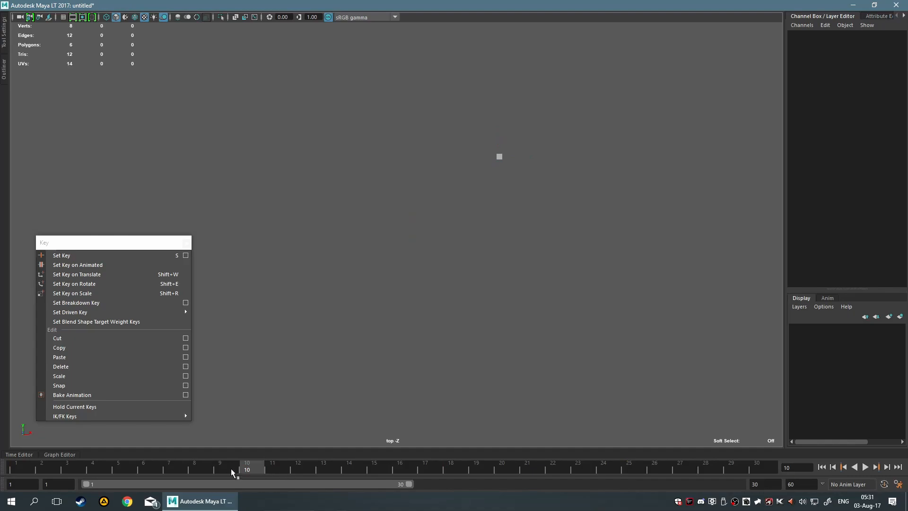
{"action": "left_click_drag", "start_coordinate": [453, 144], "coordinate": [577, 243]}
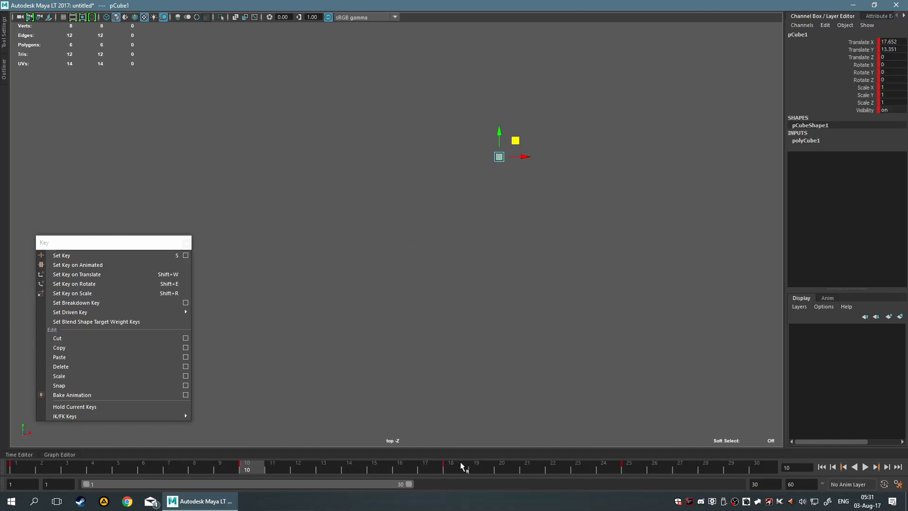
{"action": "right_click", "coordinate": [255, 468]}
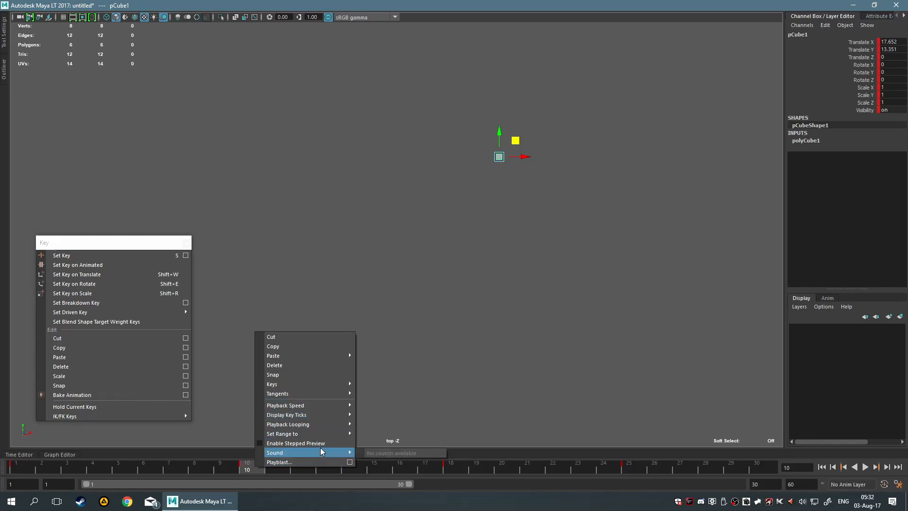
{"action": "mouse_move", "coordinate": [327, 435]}
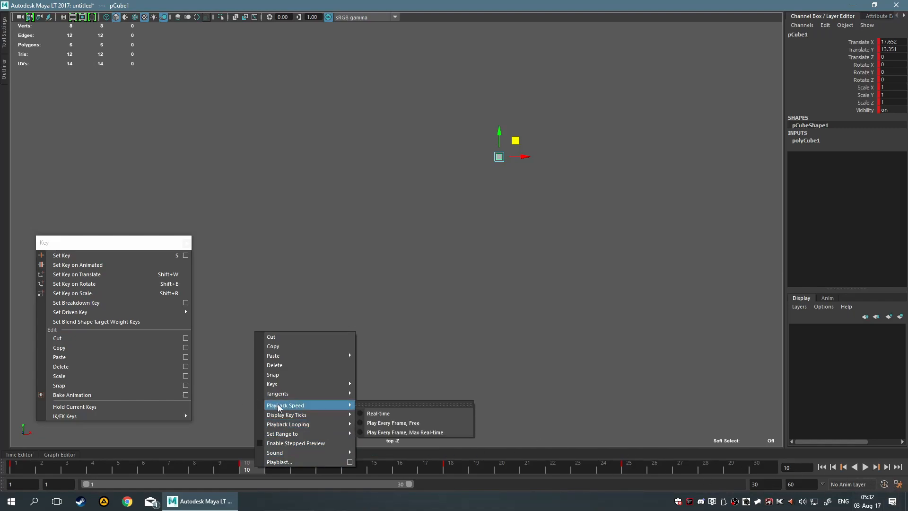
{"action": "mouse_move", "coordinate": [298, 392]}
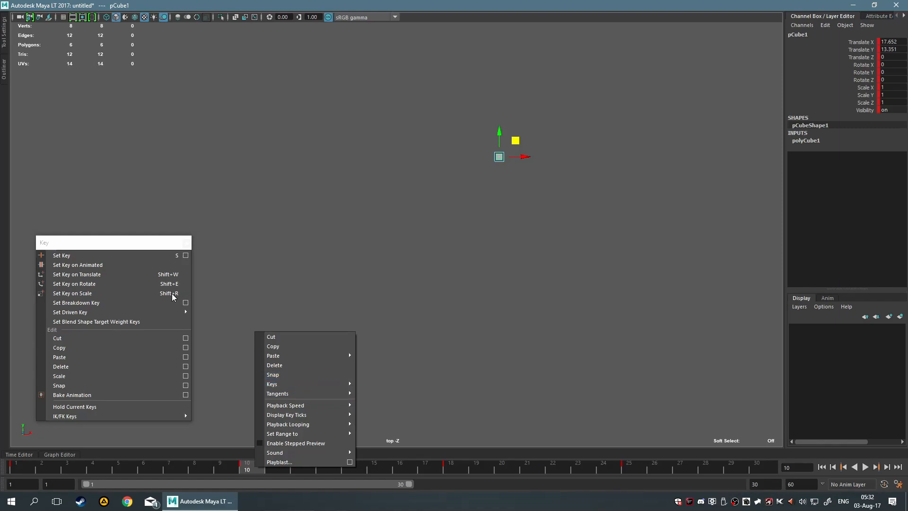
{"action": "mouse_move", "coordinate": [337, 407]}
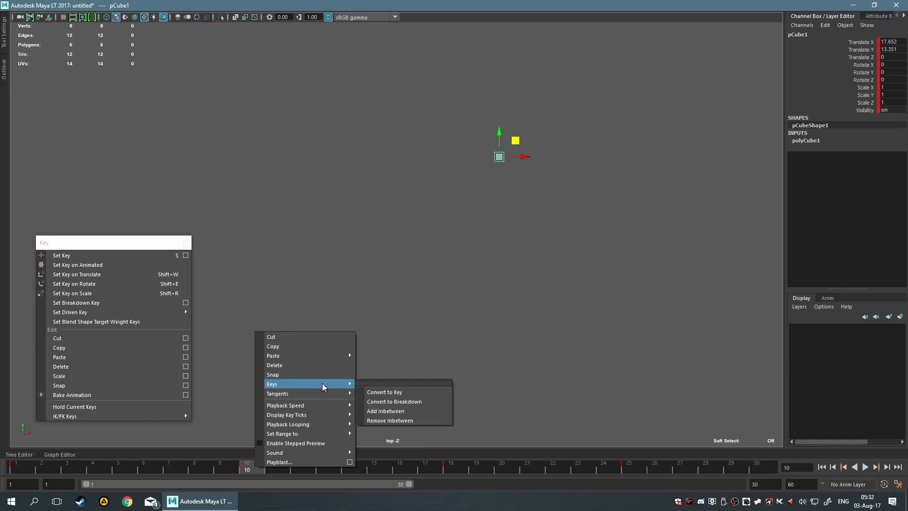
{"action": "left_click", "coordinate": [418, 401]}
Convert the cube's key at frame 25 to a breakdown, and reselect the cube.
{"action": "left_click", "coordinate": [627, 470]}
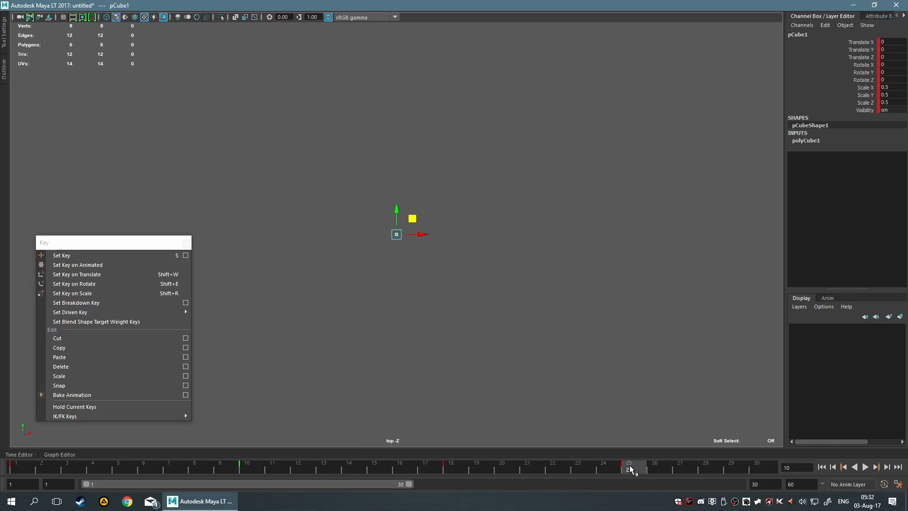
{"action": "right_click", "coordinate": [633, 470]}
{"action": "mouse_move", "coordinate": [688, 384]}
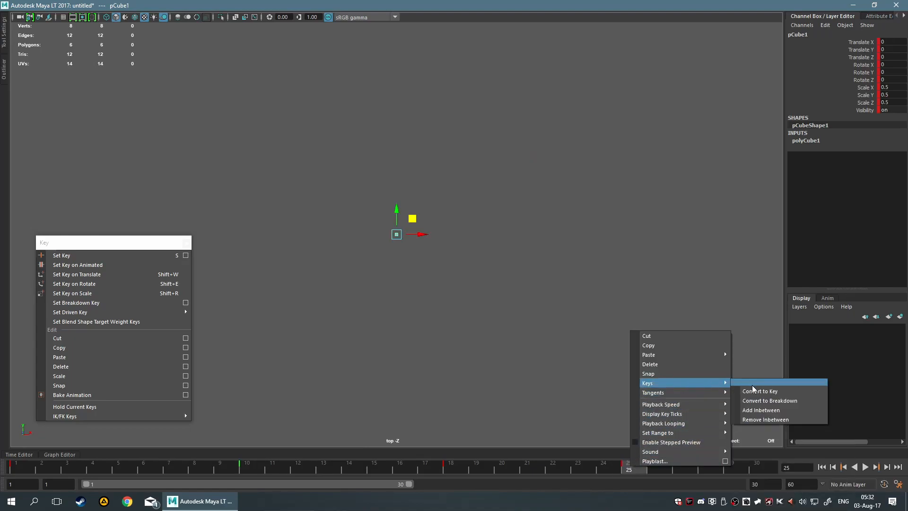
{"action": "left_click", "coordinate": [716, 400]}
{"action": "left_click", "coordinate": [330, 313]}
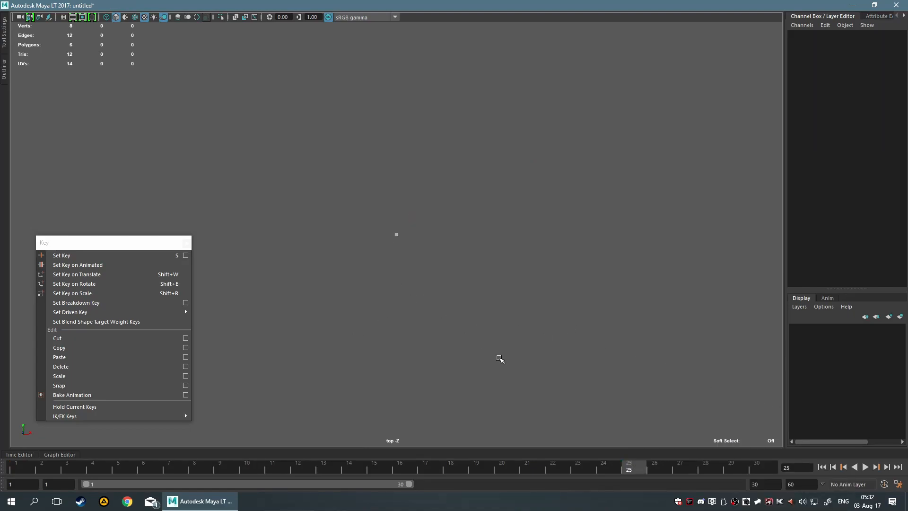
{"action": "left_click_drag", "start_coordinate": [300, 197], "coordinate": [572, 338]}
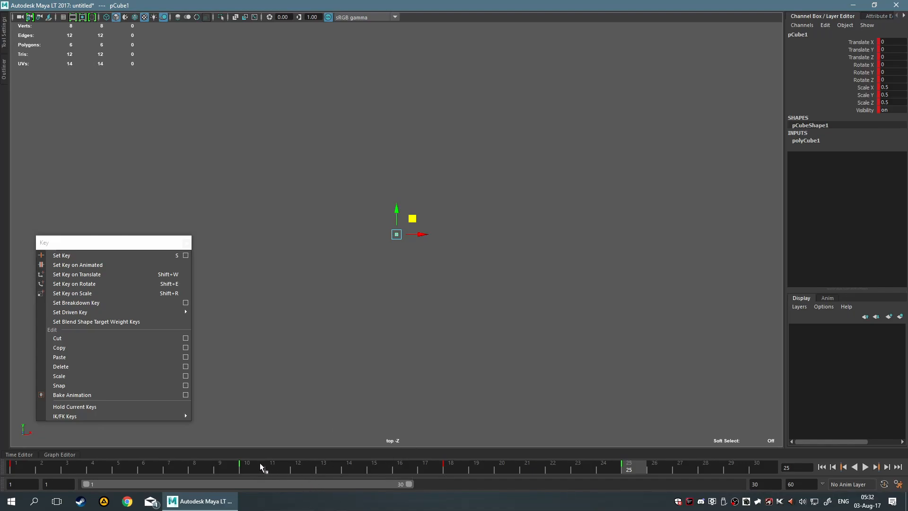
Select the cube's regular key at frame 18 on the timeline, slide it earlier and later, and leave it at frame 15.
{"action": "mouse_move", "coordinate": [234, 466]}
{"action": "left_mouse_down"}
{"action": "mouse_move", "coordinate": [622, 476]}
{"action": "mouse_move", "coordinate": [422, 470]}
{"action": "left_mouse_up"}
{"action": "left_click", "coordinate": [421, 471], "text": "shift"}
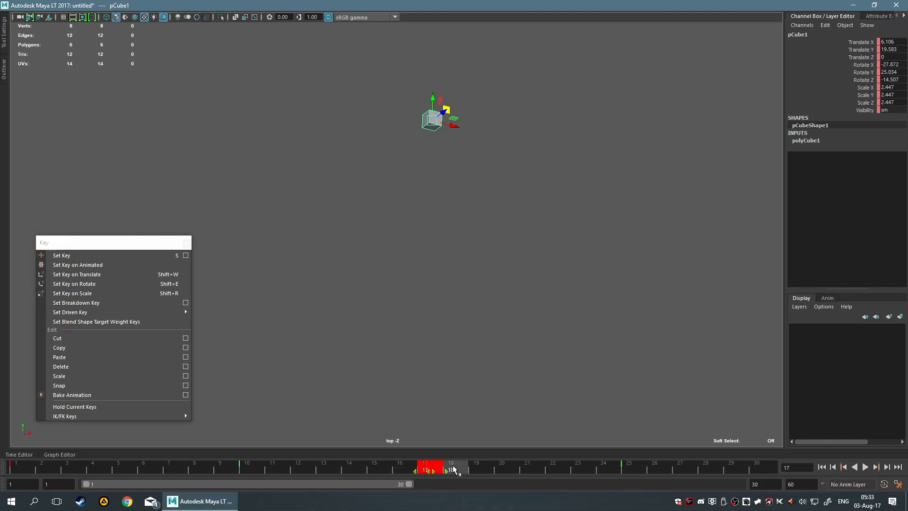
{"action": "key", "text": "s"}
{"action": "left_click", "coordinate": [501, 470]}
{"action": "left_click", "coordinate": [456, 470], "text": "shift"}
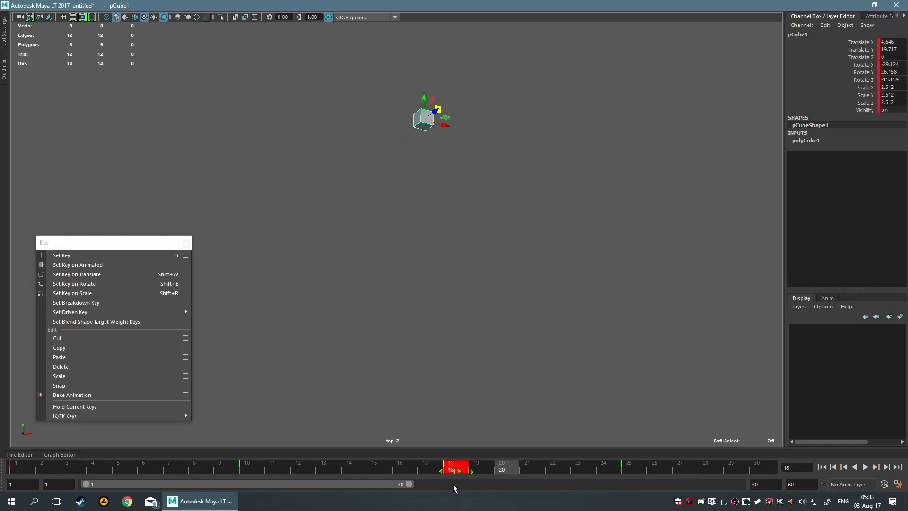
{"action": "left_click_drag", "start_coordinate": [458, 475], "coordinate": [288, 473]}
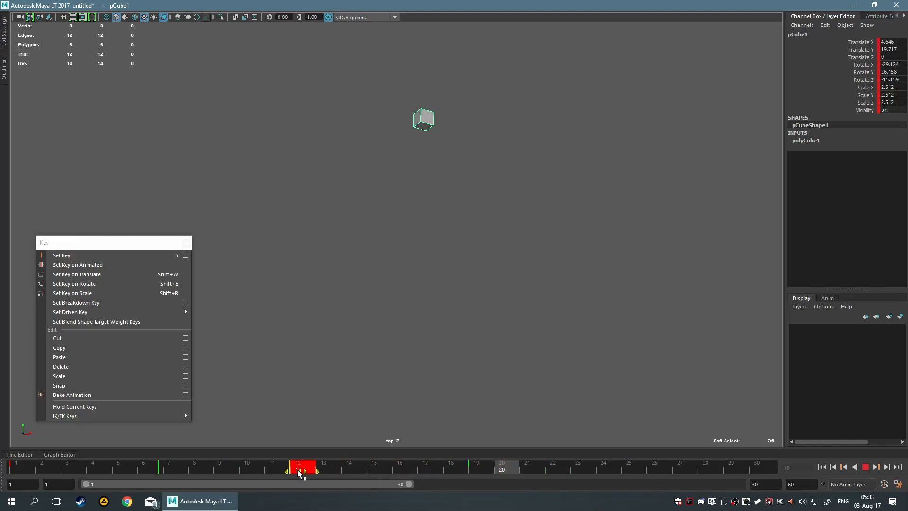
{"action": "left_click_drag", "start_coordinate": [299, 471], "coordinate": [272, 473]}
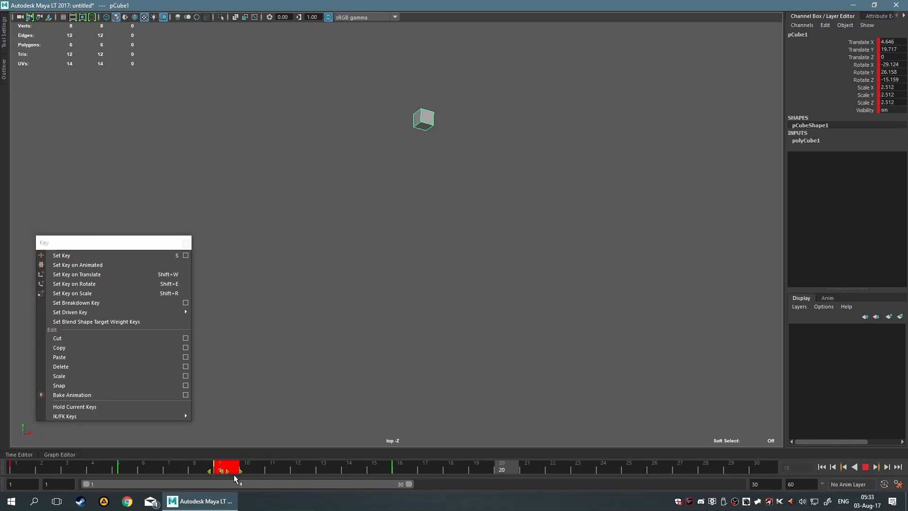
{"action": "mouse_move", "coordinate": [209, 474]}
{"action": "left_mouse_down"}
{"action": "mouse_move", "coordinate": [248, 471]}
{"action": "mouse_move", "coordinate": [124, 470]}
{"action": "mouse_move", "coordinate": [266, 460]}
{"action": "mouse_move", "coordinate": [299, 473]}
{"action": "left_mouse_up"}
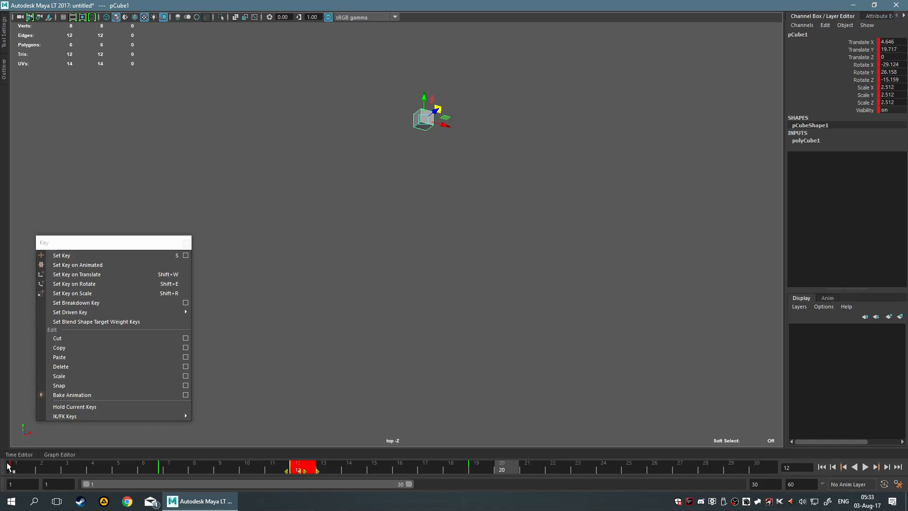
{"action": "left_click_drag", "start_coordinate": [305, 474], "coordinate": [406, 473]}
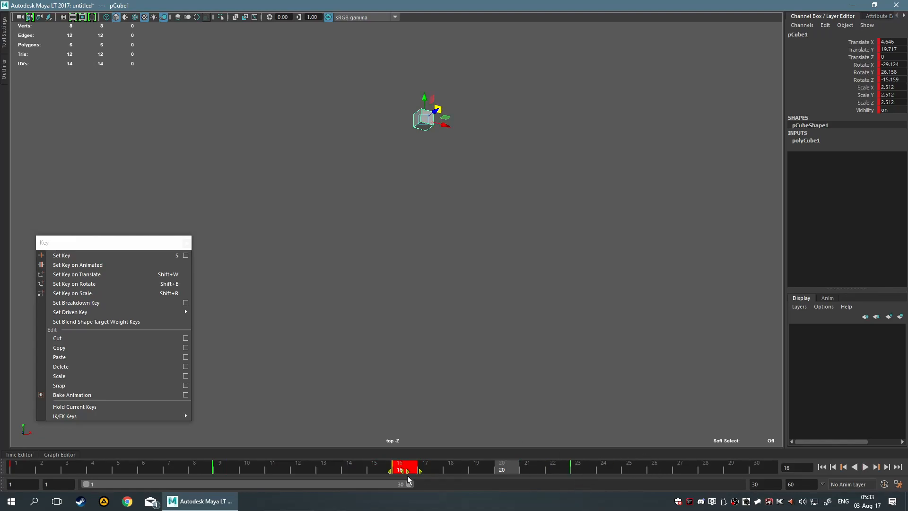
{"action": "left_click_drag", "start_coordinate": [399, 471], "coordinate": [385, 473]}
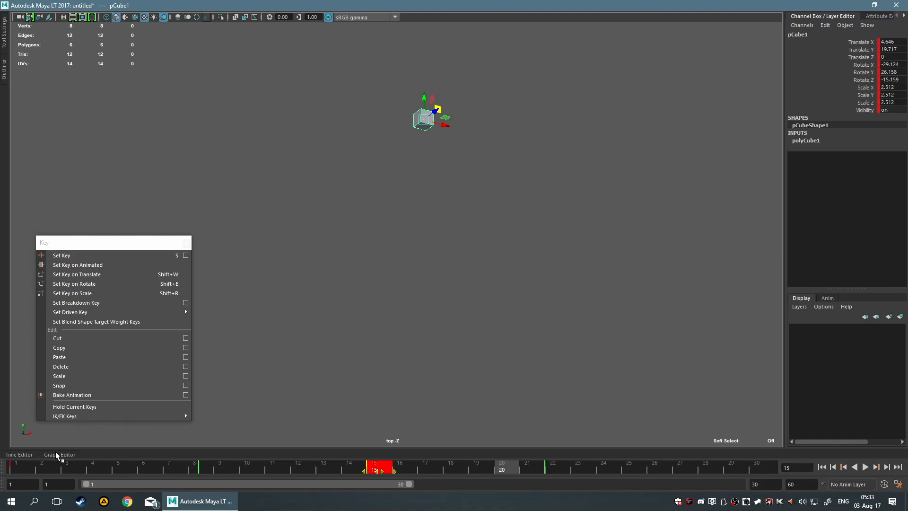
Reselect the cube, slide its regular key from frame 15 to frame 30, play the animation, and return the key to frame 15.
{"action": "left_click", "coordinate": [395, 422]}
{"action": "left_click_drag", "start_coordinate": [387, 61], "coordinate": [516, 205]}
{"action": "mouse_move", "coordinate": [46, 466]}
{"action": "left_mouse_down"}
{"action": "mouse_move", "coordinate": [18, 470]}
{"action": "mouse_move", "coordinate": [458, 487]}
{"action": "mouse_move", "coordinate": [591, 469]}
{"action": "mouse_move", "coordinate": [1, 457]}
{"action": "mouse_move", "coordinate": [209, 472]}
{"action": "mouse_move", "coordinate": [9, 471]}
{"action": "mouse_move", "coordinate": [197, 472]}
{"action": "mouse_move", "coordinate": [175, 466]}
{"action": "mouse_move", "coordinate": [227, 458]}
{"action": "mouse_move", "coordinate": [206, 466]}
{"action": "mouse_move", "coordinate": [1, 454]}
{"action": "mouse_move", "coordinate": [11, 447]}
{"action": "mouse_move", "coordinate": [135, 459]}
{"action": "mouse_move", "coordinate": [4, 465]}
{"action": "left_mouse_up"}
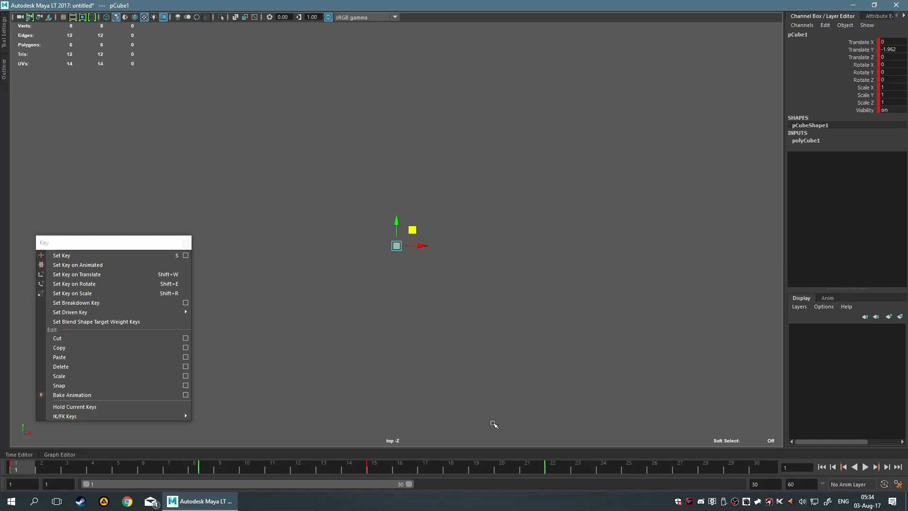
{"action": "left_click", "coordinate": [367, 470]}
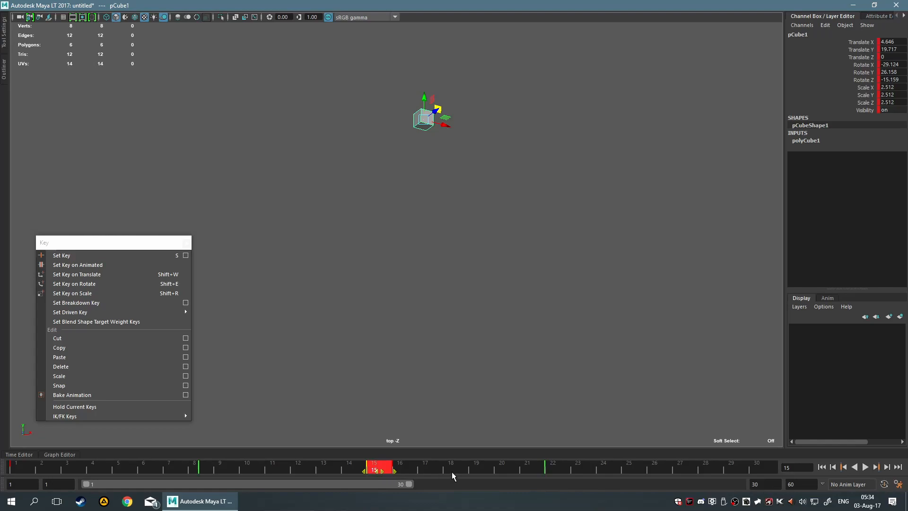
{"action": "left_click_drag", "start_coordinate": [379, 471], "coordinate": [770, 471]}
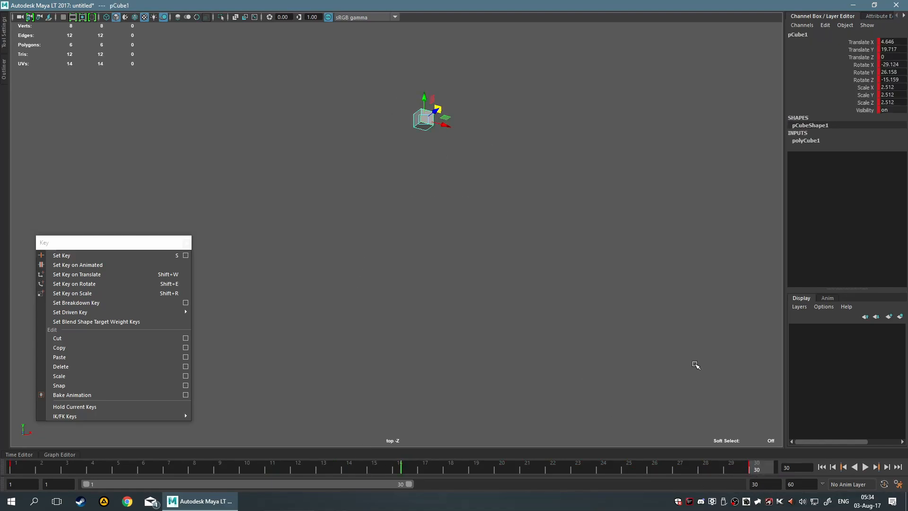
{"action": "key", "text": "alt+v"}
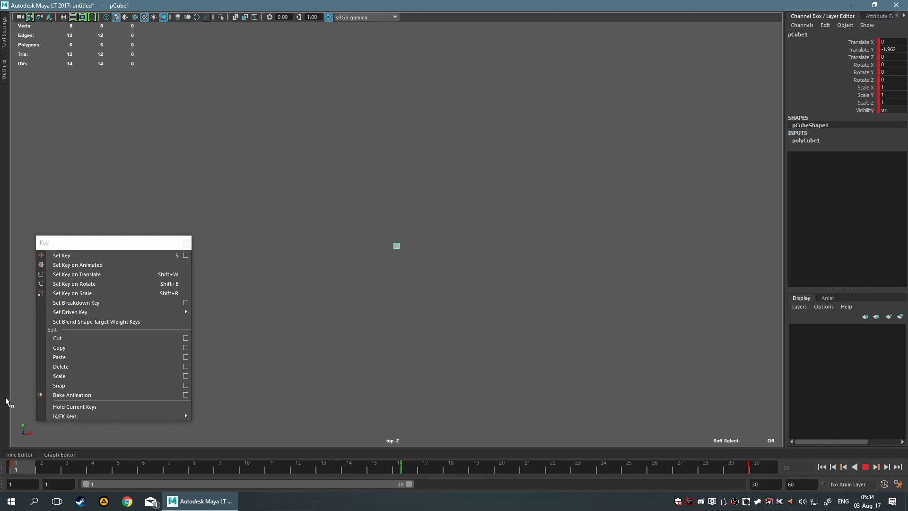
{"action": "left_click_drag", "start_coordinate": [377, 461], "coordinate": [359, 468]}
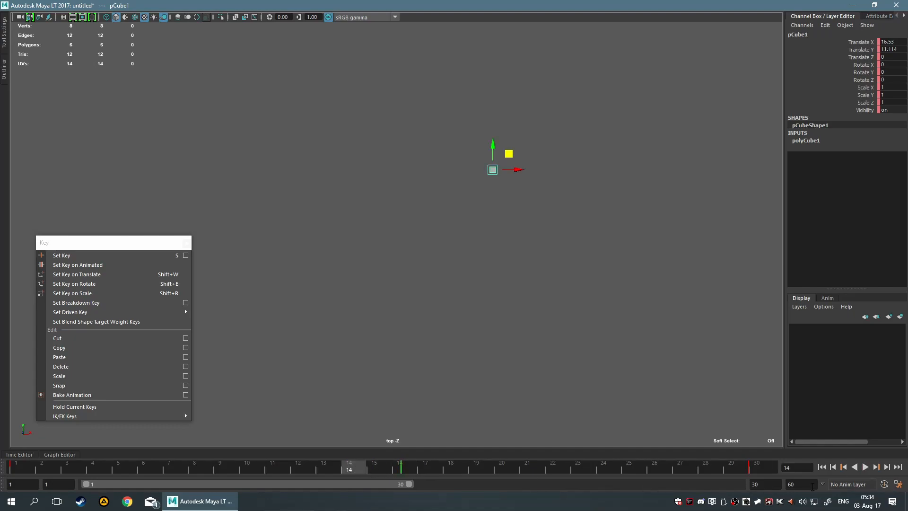
{"action": "left_click_drag", "start_coordinate": [742, 469], "coordinate": [377, 477]}
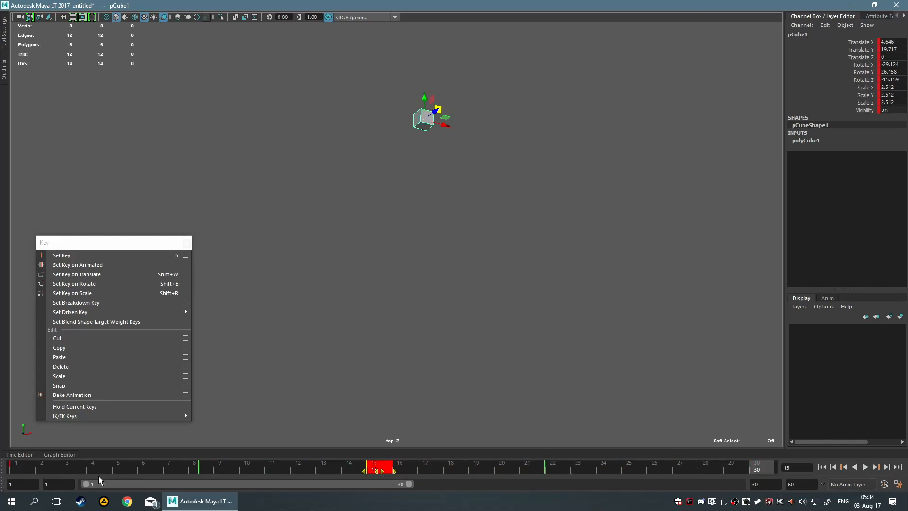
Extend the playback range to frame 39 and slide the cube's regular key from frame 15 to frame 31.
{"action": "mouse_move", "coordinate": [379, 470]}
{"action": "left_mouse_down"}
{"action": "mouse_move", "coordinate": [354, 472]}
{"action": "mouse_move", "coordinate": [369, 471]}
{"action": "left_mouse_up"}
{"action": "left_click_drag", "start_coordinate": [409, 483], "coordinate": [507, 484]}
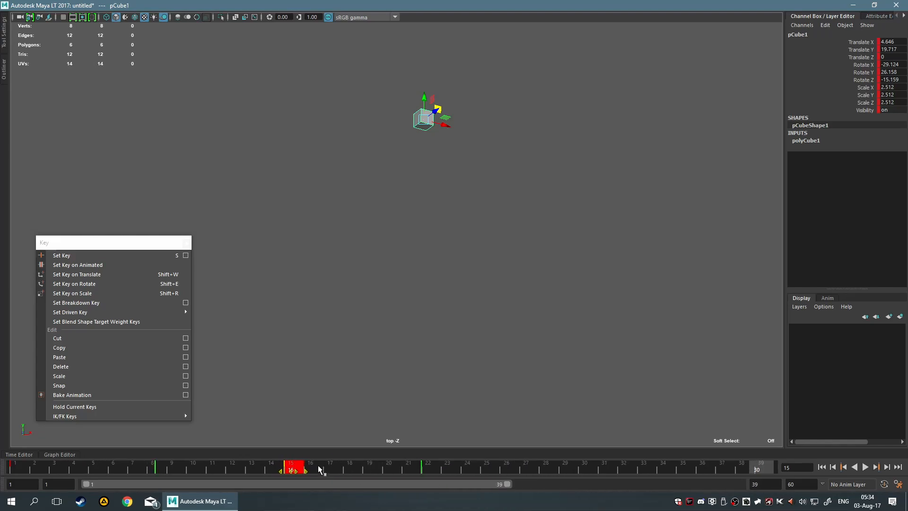
{"action": "left_click_drag", "start_coordinate": [299, 470], "coordinate": [361, 475]}
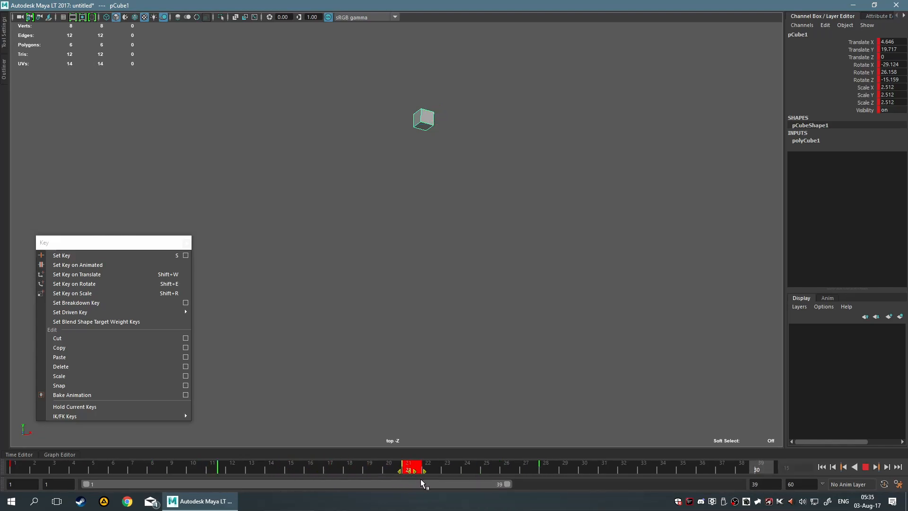
{"action": "left_click_drag", "start_coordinate": [483, 483], "coordinate": [542, 486]}
{"action": "left_click_drag", "start_coordinate": [613, 486], "coordinate": [611, 486]}
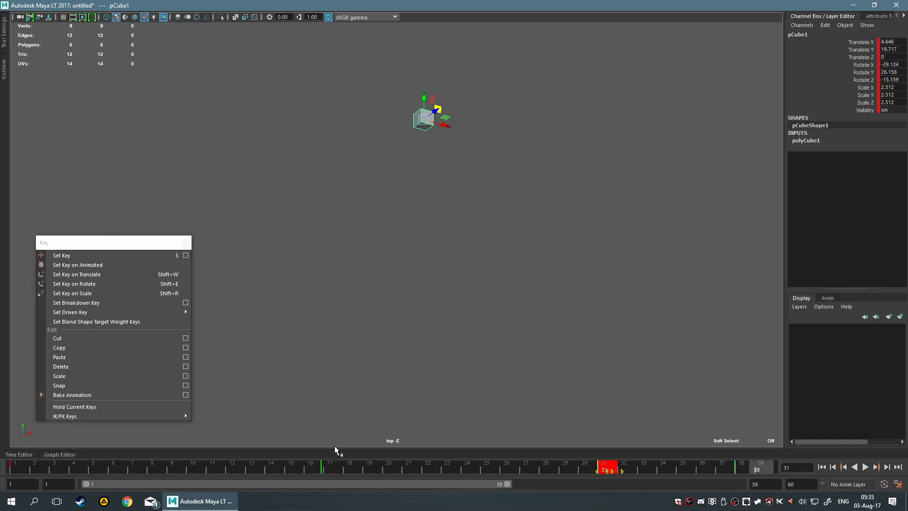
Reselect the cube and play the animation over the 39-frame range, keeping the cube selected after stopping.
{"action": "left_click", "coordinate": [476, 421]}
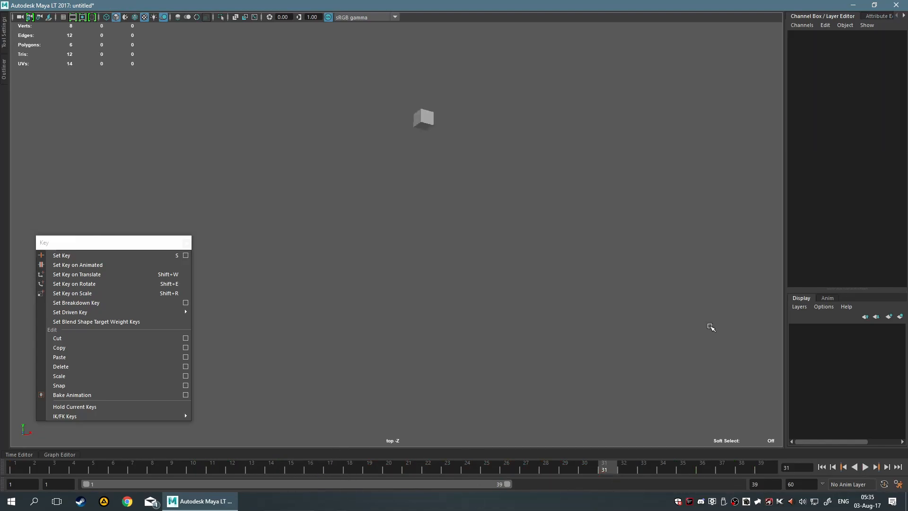
{"action": "left_click_drag", "start_coordinate": [458, 161], "coordinate": [406, 112]}
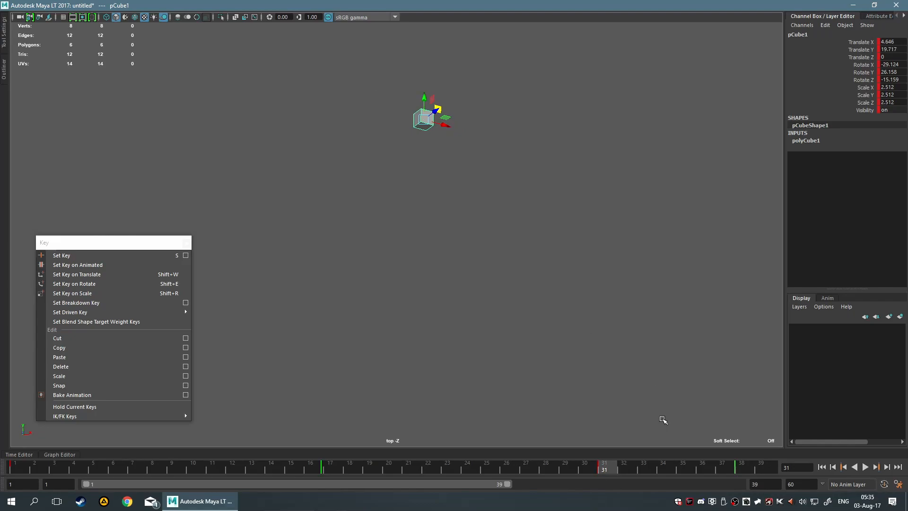
{"action": "left_click", "coordinate": [865, 467]}
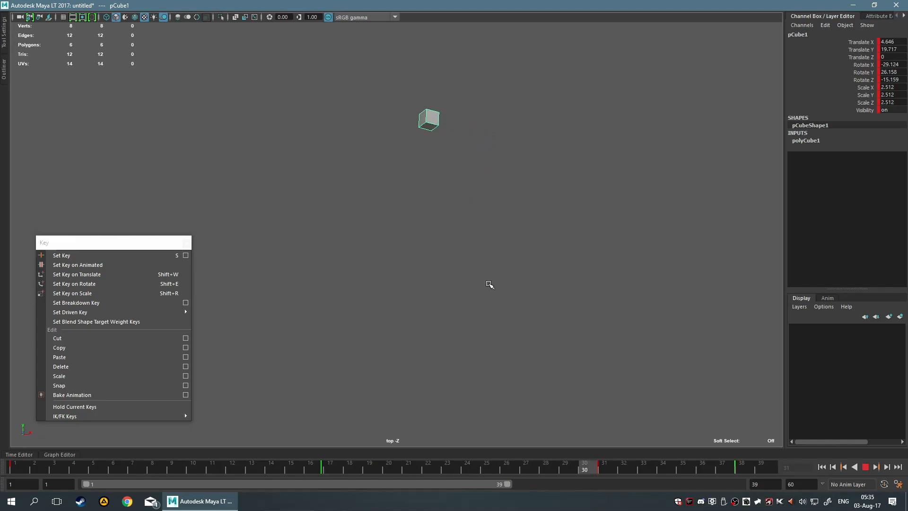
{"action": "left_click", "coordinate": [863, 467]}
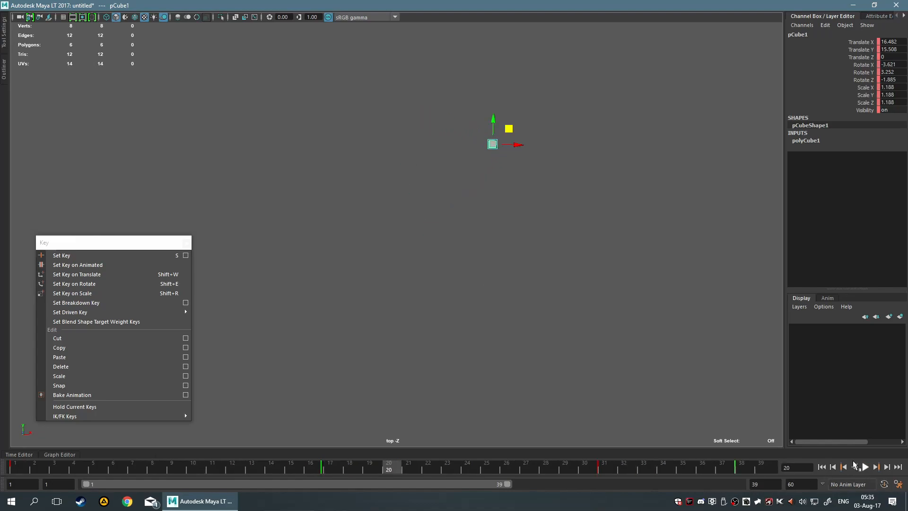
{"action": "left_click", "coordinate": [447, 304]}
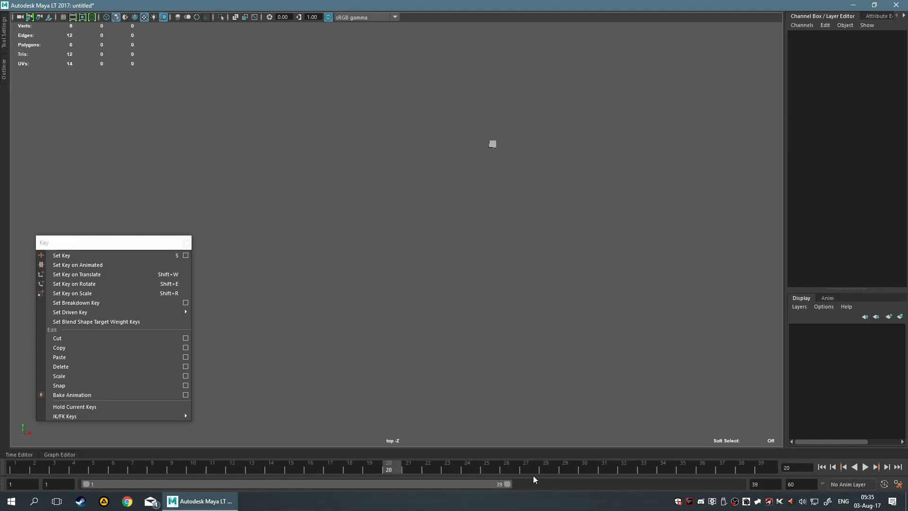
{"action": "key", "text": "ctrl+z"}
Move the cube's regular key from frame 31 to frame 9, set the animation end to frame 30, and reselect the cube.
{"action": "left_click", "coordinate": [600, 466]}
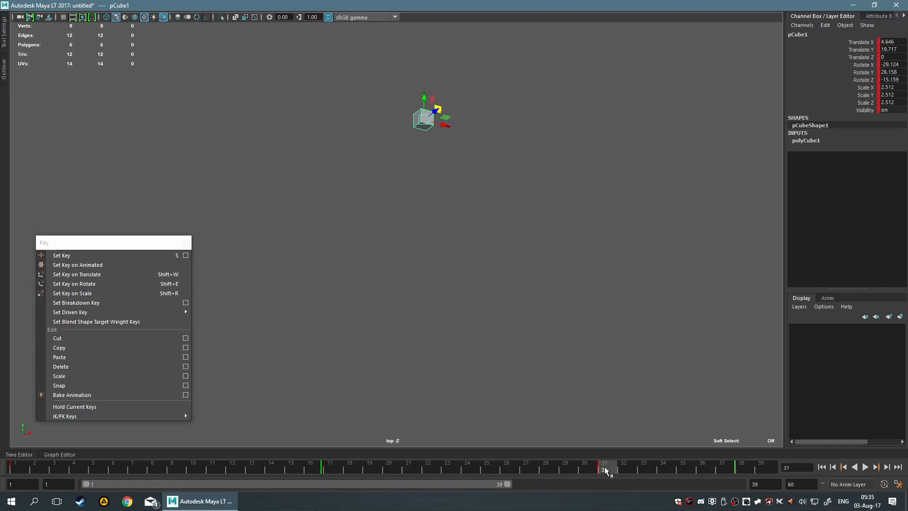
{"action": "left_click", "coordinate": [605, 470], "text": "shift"}
{"action": "left_click_drag", "start_coordinate": [604, 471], "coordinate": [177, 452]}
{"action": "type", "text": "30"}
{"action": "key", "text": "Return"}
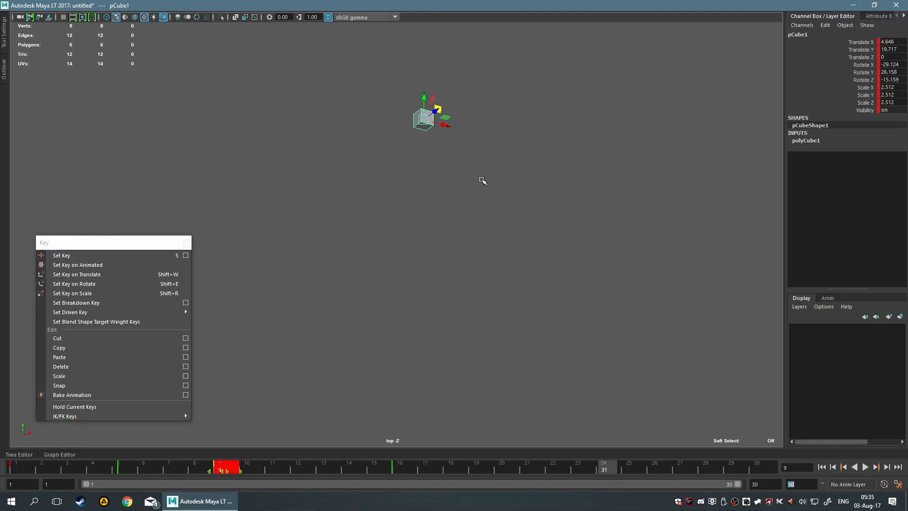
{"action": "left_click", "coordinate": [465, 281]}
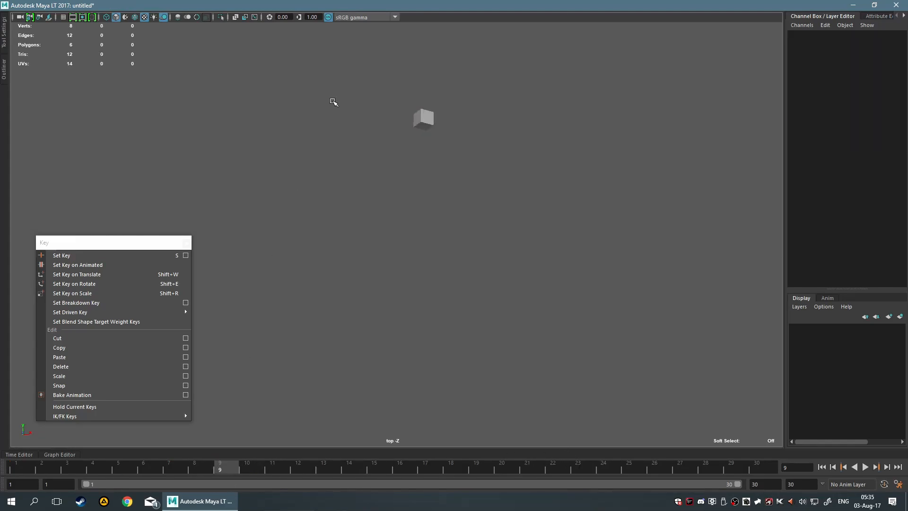
{"action": "left_click_drag", "start_coordinate": [328, 116], "coordinate": [662, 327]}
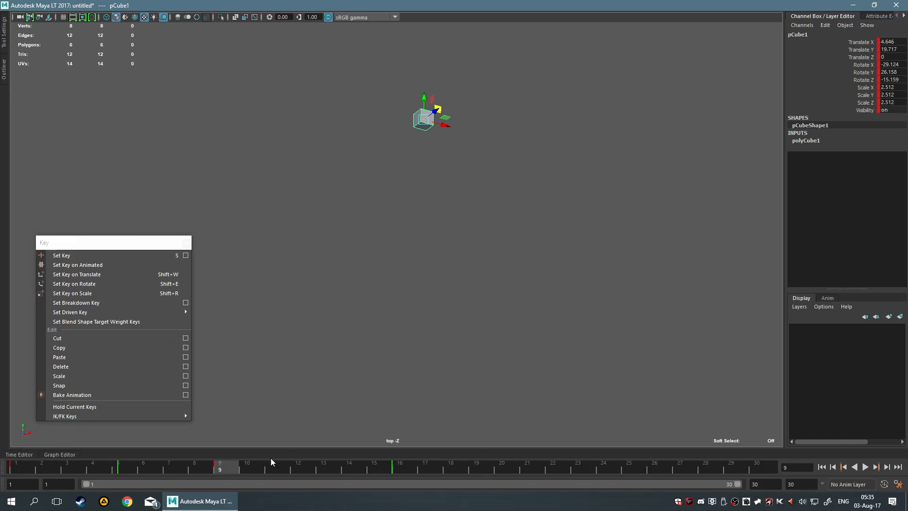
Convert the cube's breakdown keys at frames 16 and 5 into regular keys.
{"action": "right_click", "coordinate": [399, 469]}
{"action": "left_click", "coordinate": [400, 469]}
{"action": "right_click", "coordinate": [397, 471]}
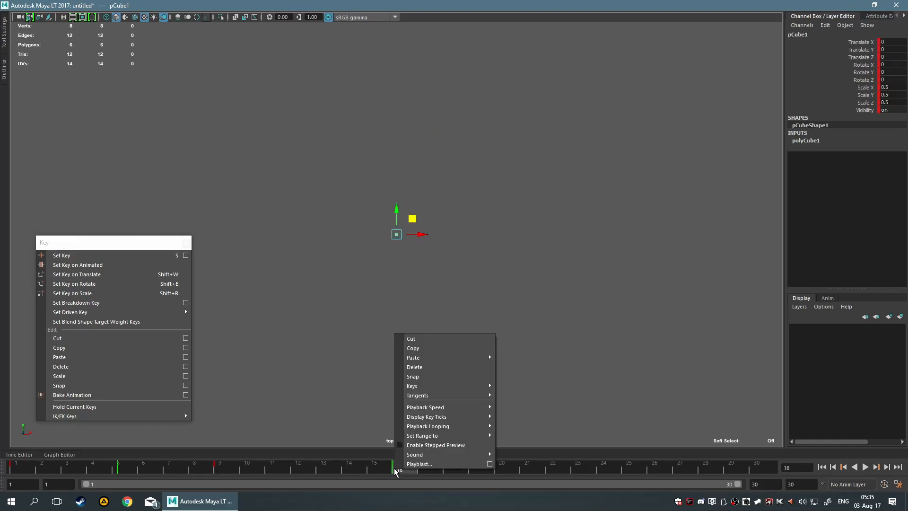
{"action": "mouse_move", "coordinate": [444, 385]}
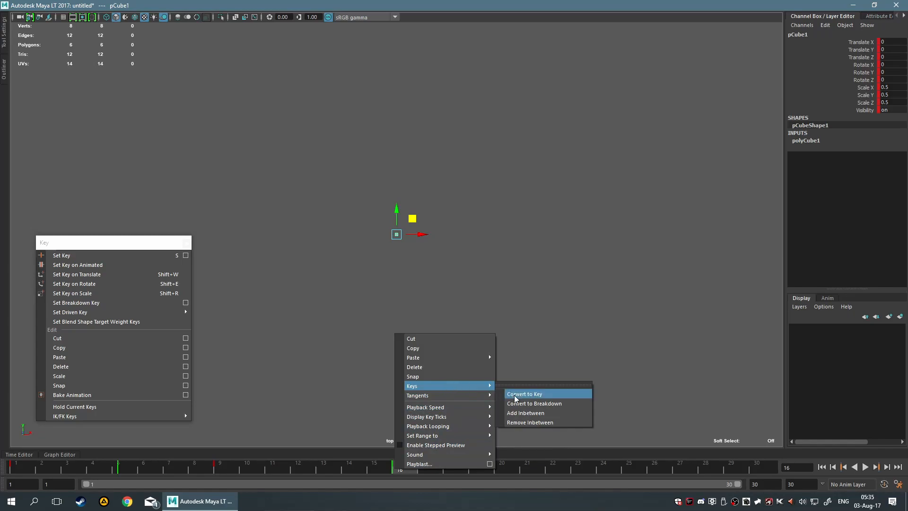
{"action": "left_click", "coordinate": [515, 394]}
{"action": "left_click", "coordinate": [123, 469]}
{"action": "right_click", "coordinate": [124, 469]}
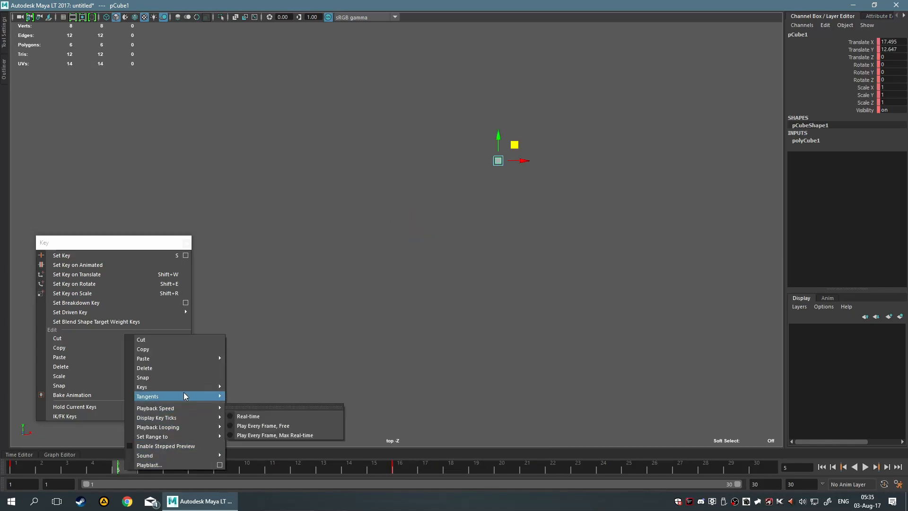
{"action": "mouse_move", "coordinate": [187, 388]}
{"action": "left_click", "coordinate": [237, 395]}
Examine the cube's motion from frame 5 to frame 8, play the animation, and return to frame 1.
{"action": "mouse_move", "coordinate": [124, 469]}
{"action": "left_mouse_down"}
{"action": "mouse_move", "coordinate": [152, 463]}
{"action": "mouse_move", "coordinate": [122, 470]}
{"action": "left_mouse_up"}
{"action": "left_click", "coordinate": [152, 464]}
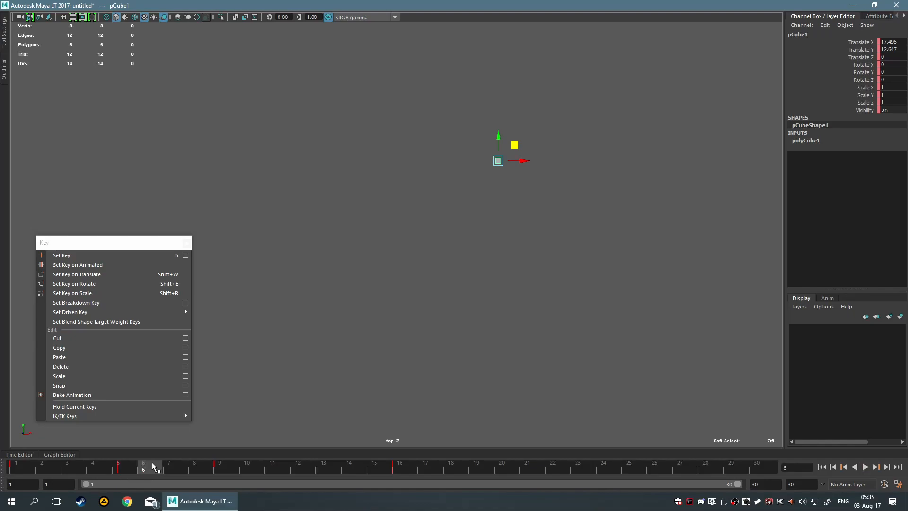
{"action": "left_click", "coordinate": [117, 465]}
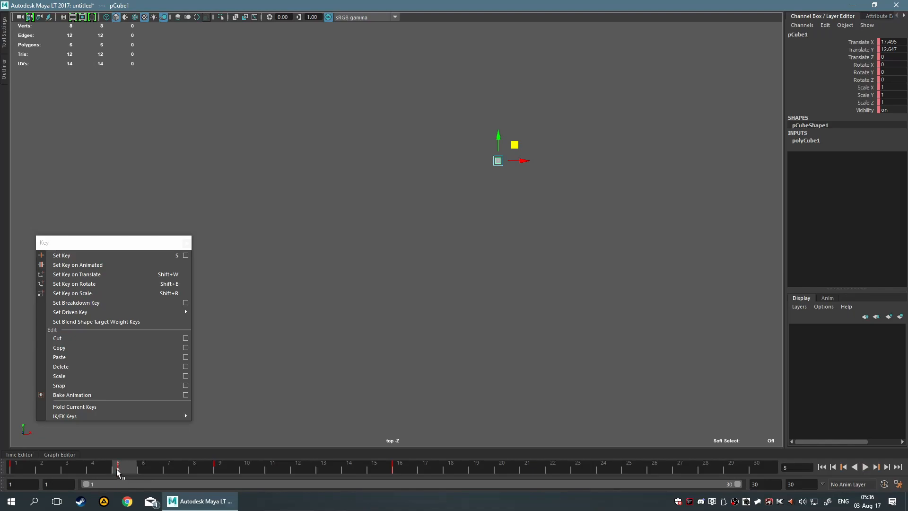
{"action": "left_click", "coordinate": [166, 465]}
{"action": "left_click", "coordinate": [118, 467]}
{"action": "right_click", "coordinate": [119, 469]}
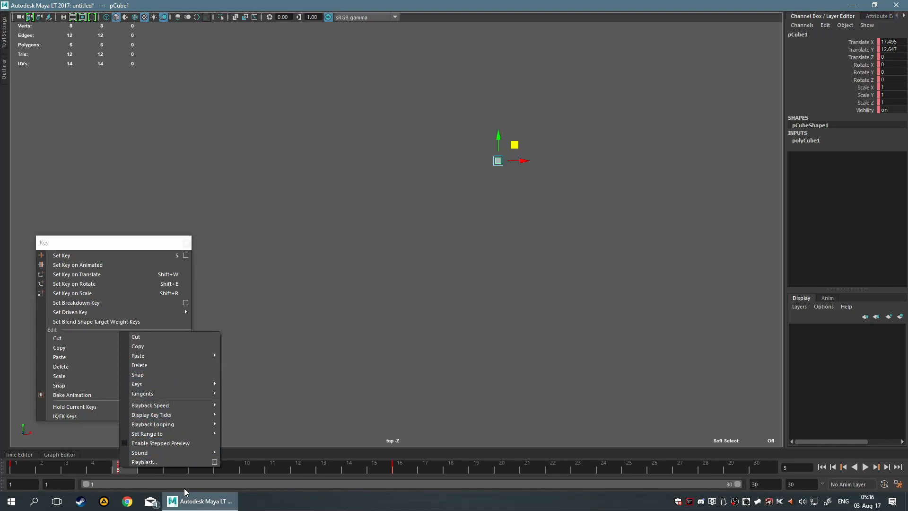
{"action": "left_click", "coordinate": [121, 471]}
{"action": "left_click_drag", "start_coordinate": [121, 471], "coordinate": [190, 464]}
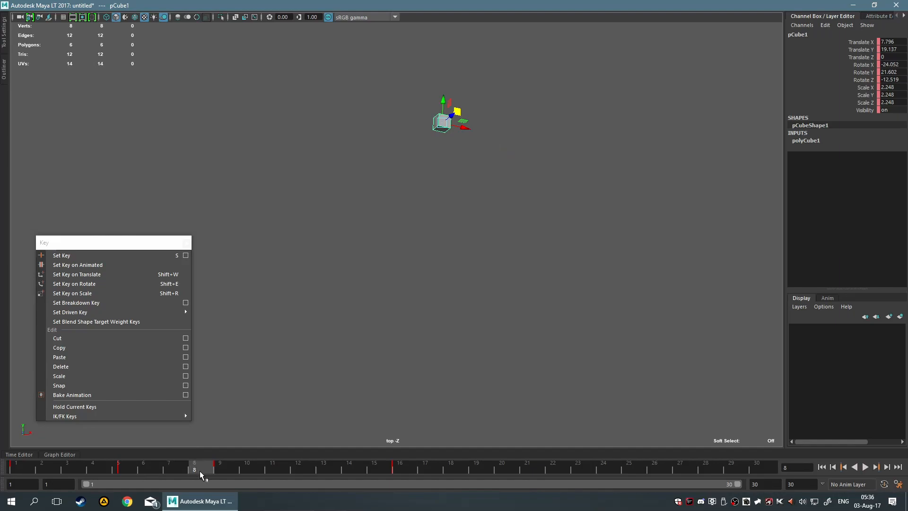
{"action": "key", "text": "alt+v"}
{"action": "left_click_drag", "start_coordinate": [393, 471], "coordinate": [12, 477]}
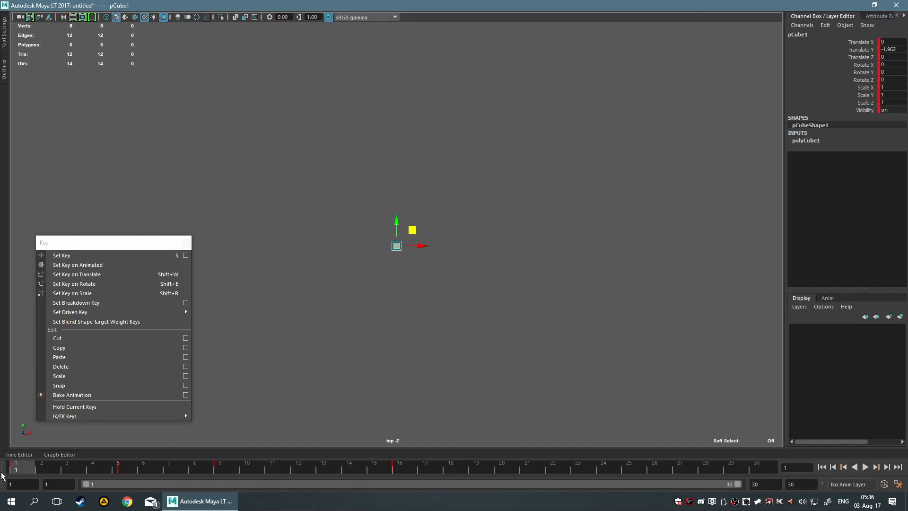
Show the maximized perspective view and open the Set Driven Key window for the cube.
{"action": "key", "text": "space"}
{"action": "key", "text": "space"}
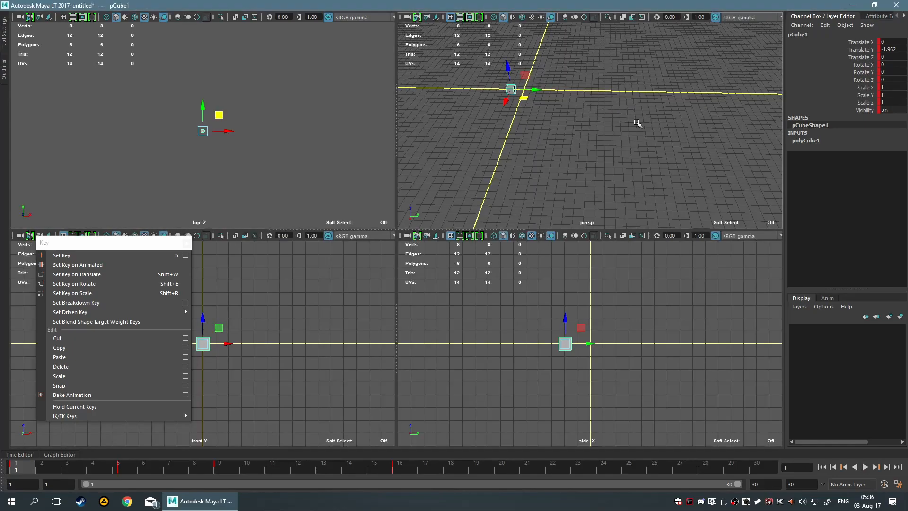
{"action": "left_click", "coordinate": [430, 243]}
{"action": "middle_click_drag", "start_coordinate": [348, 198], "coordinate": [408, 198], "text": "alt"}
{"action": "left_click", "coordinate": [495, 245]}
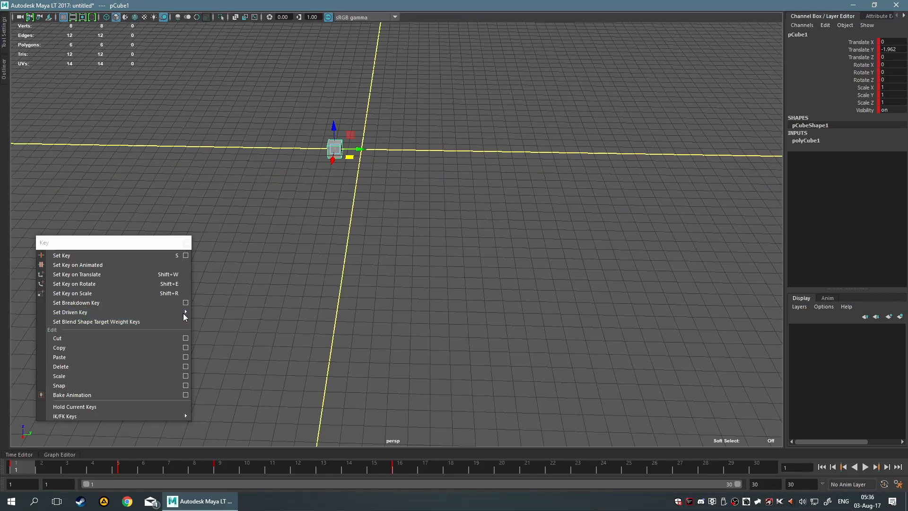
{"action": "mouse_move", "coordinate": [183, 313]}
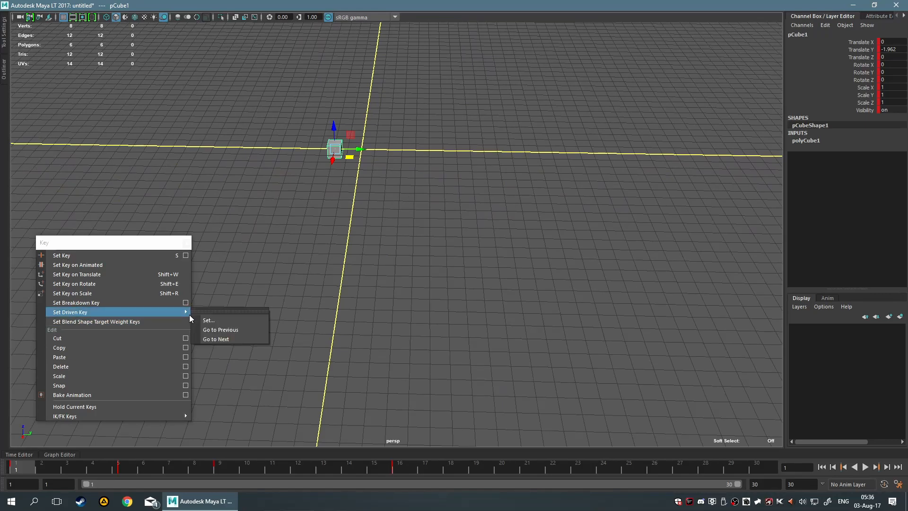
{"action": "left_click", "coordinate": [214, 319]}
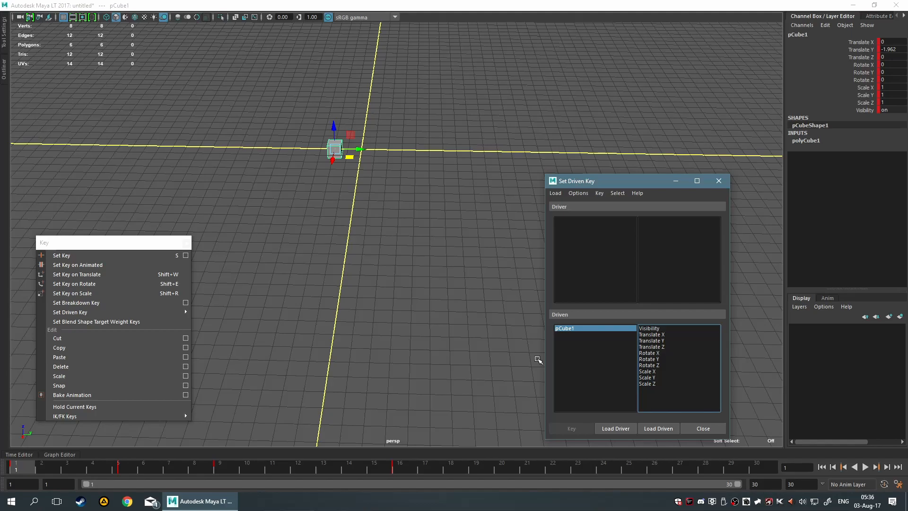
Close the floating Key menu and place the Set Driven Key window clear of the cube in the perspective view.
{"action": "left_click_drag", "start_coordinate": [613, 179], "coordinate": [587, 187]}
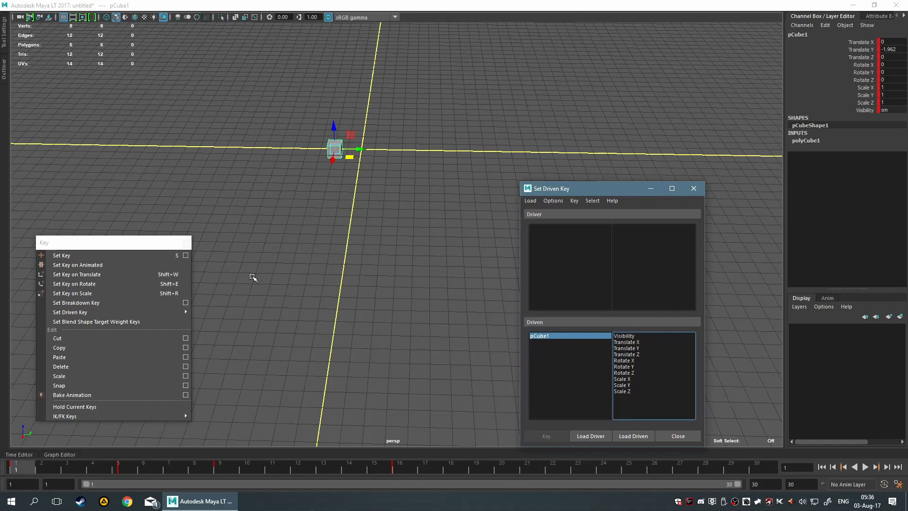
{"action": "left_click", "coordinate": [188, 243]}
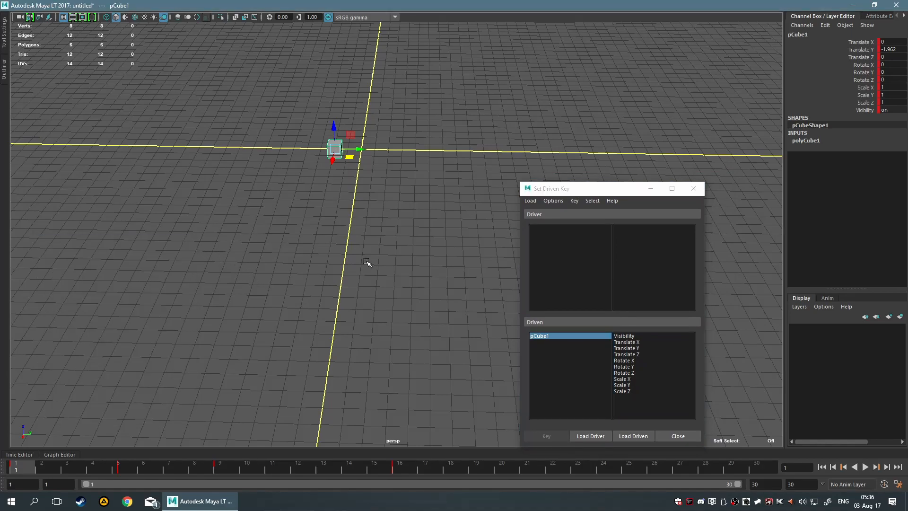
{"action": "left_click_drag", "start_coordinate": [582, 189], "coordinate": [91, 195]}
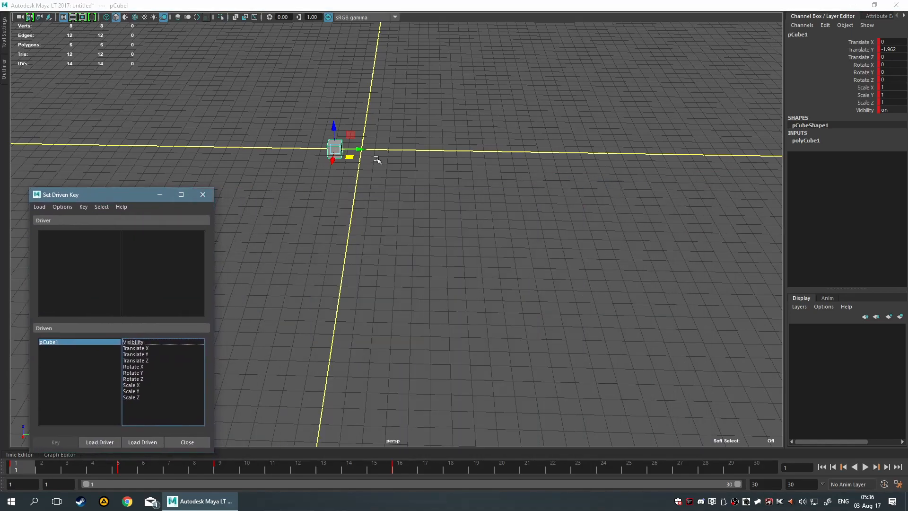
{"action": "middle_click_drag", "start_coordinate": [449, 184], "coordinate": [461, 184], "text": "alt"}
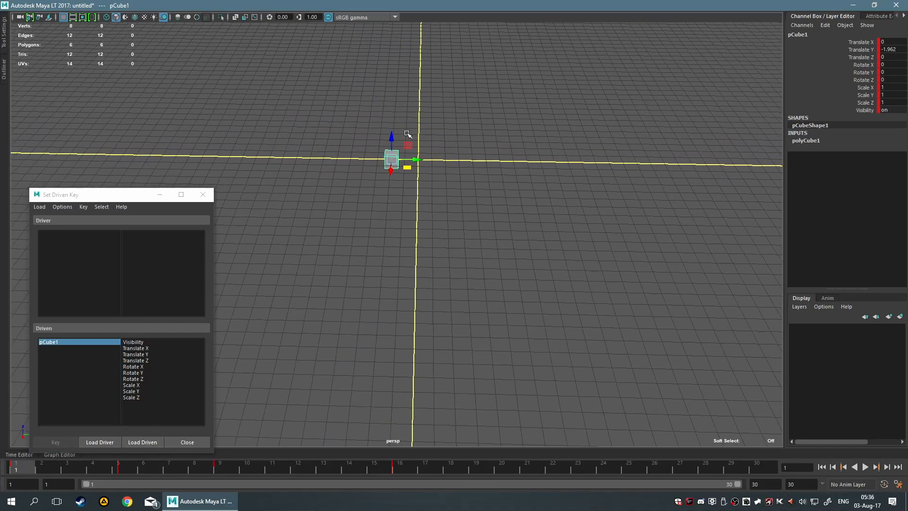
{"action": "left_click", "coordinate": [111, 190]}
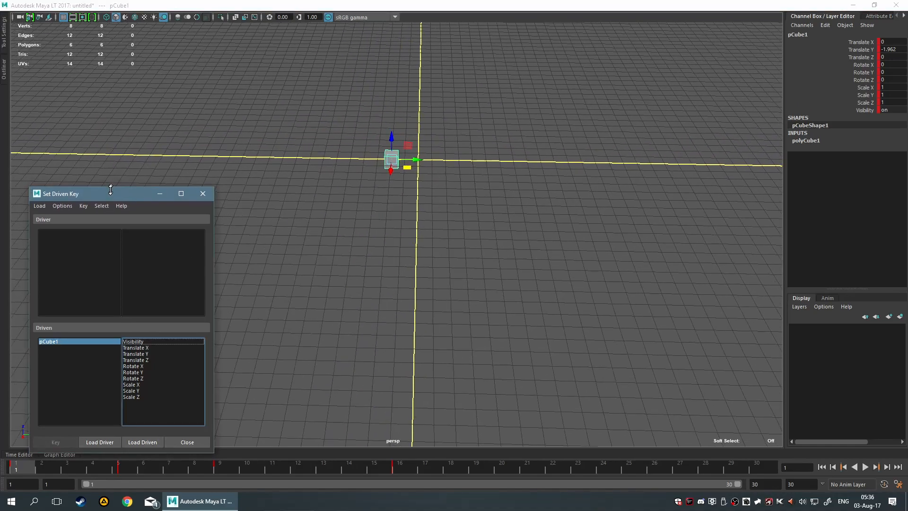
Reposition the Set Driven Key window beside the cube, reselect the cube and play its animation briefly.
{"action": "left_click_drag", "start_coordinate": [108, 194], "coordinate": [124, 118]}
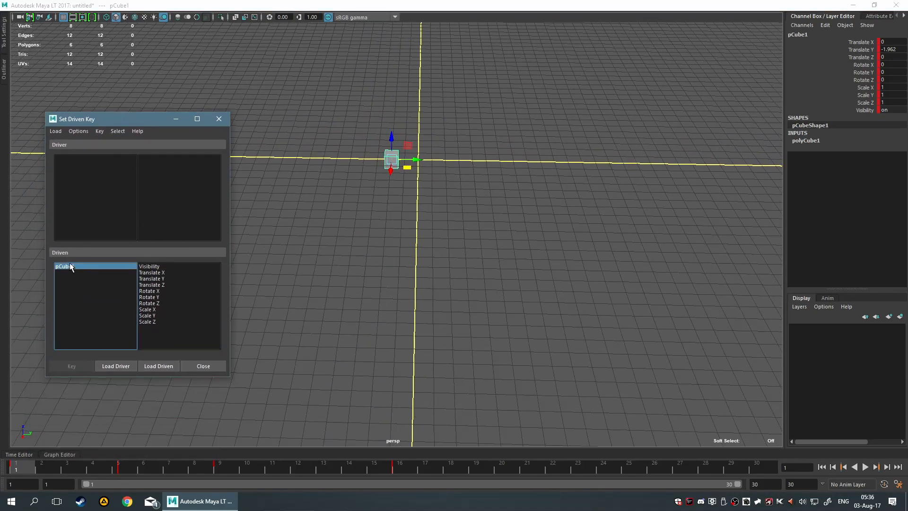
{"action": "left_click", "coordinate": [359, 276]}
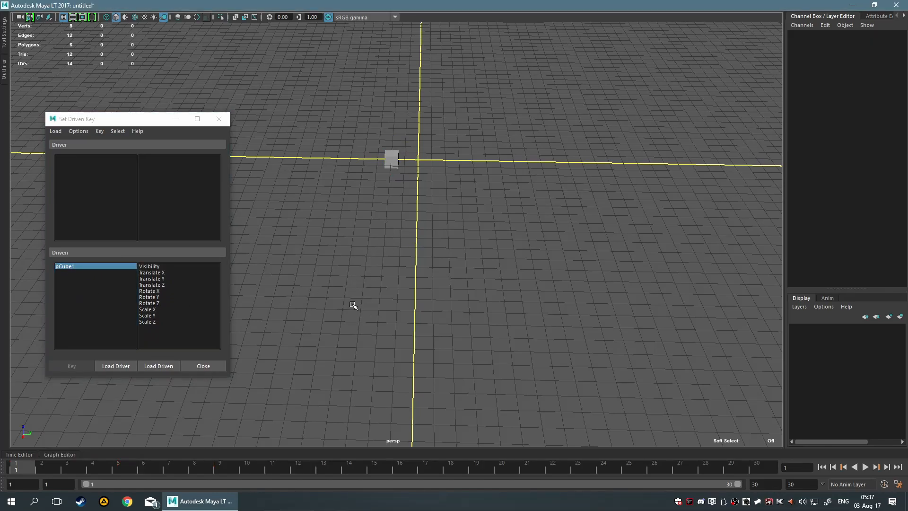
{"action": "left_click_drag", "start_coordinate": [368, 132], "coordinate": [398, 175]}
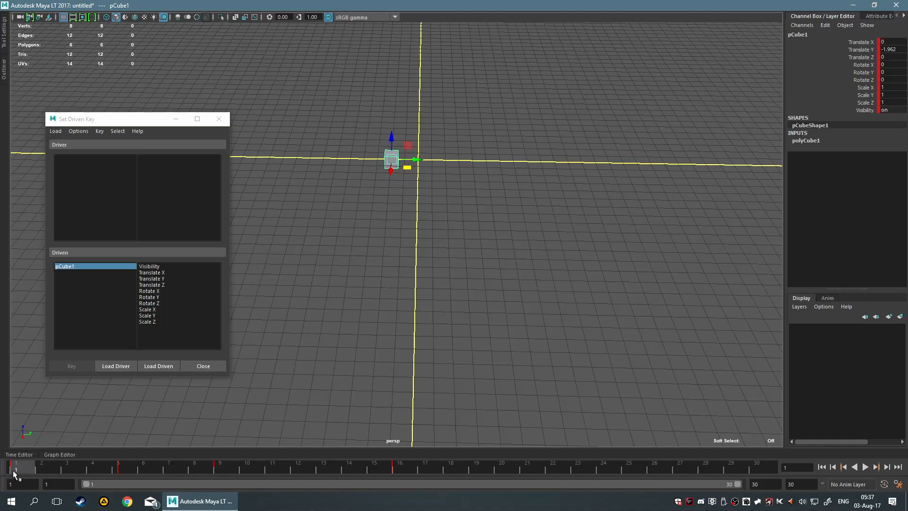
{"action": "key", "text": "alt+v"}
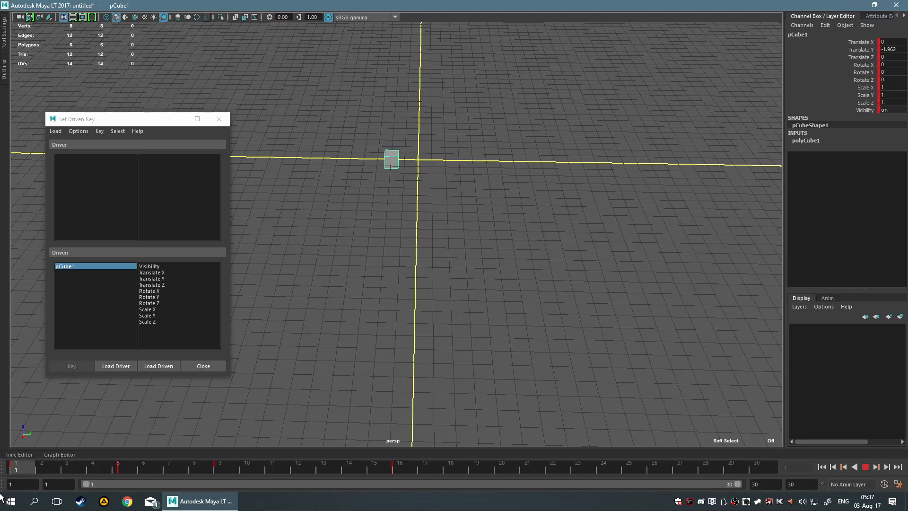
{"action": "key", "text": "alt+v"}
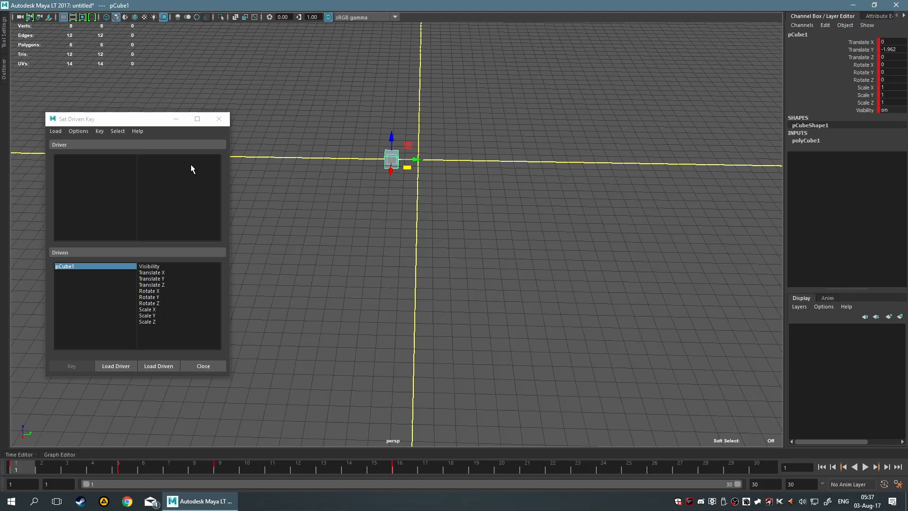
{"action": "left_click", "coordinate": [409, 207]}
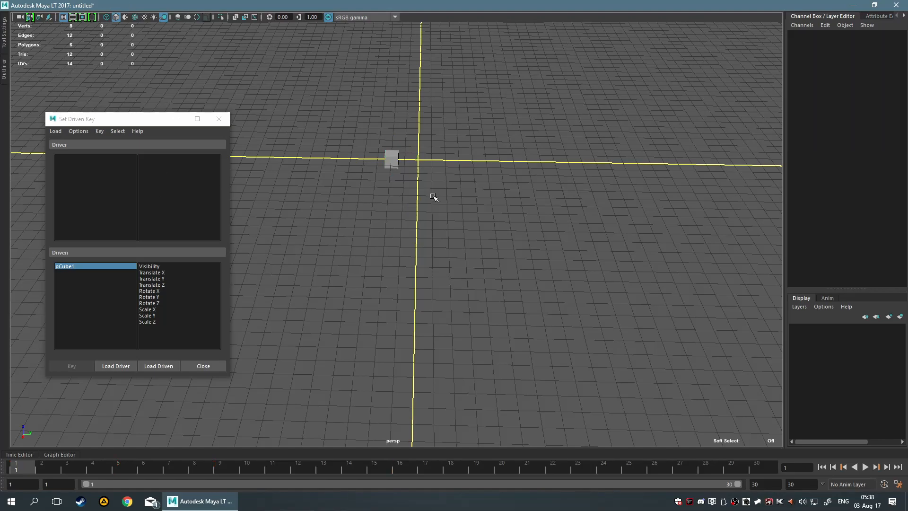
{"action": "right_click_drag", "start_coordinate": [439, 175], "coordinate": [486, 204], "text": "shift"}
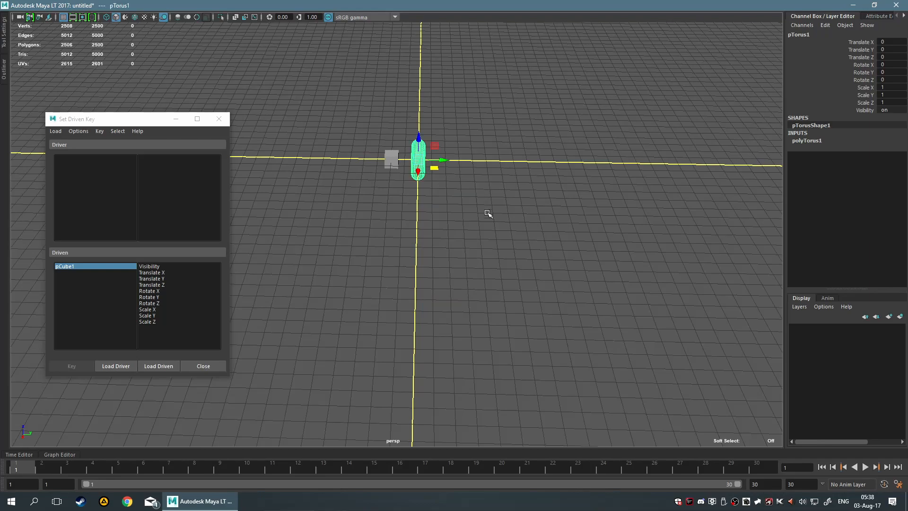
{"action": "key", "text": "Delete"}
Create a polygon torus with reset default options and move it about 15.7 units along X, away from the cube.
{"action": "right_click_drag", "start_coordinate": [427, 176], "coordinate": [491, 192], "text": "shift"}
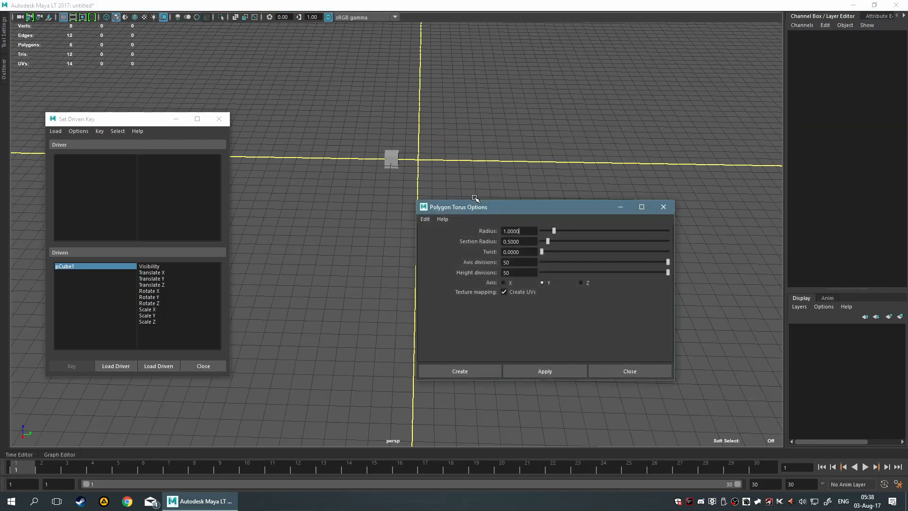
{"action": "left_click", "coordinate": [426, 219]}
{"action": "left_click", "coordinate": [436, 237]}
{"action": "left_click", "coordinate": [474, 371]}
{"action": "left_click_drag", "start_coordinate": [418, 176], "coordinate": [429, 295]}
{"action": "left_click_drag", "start_coordinate": [560, 289], "coordinate": [511, 273], "text": "alt"}
{"action": "left_click", "coordinate": [408, 266]}
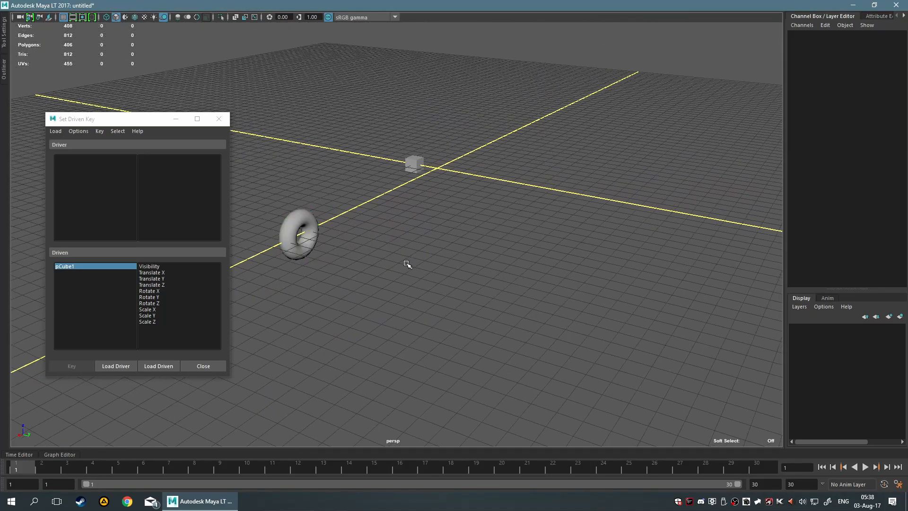
Examine the placement of the torus and the cube from several angles, ending with the torus selected.
{"action": "left_click_drag", "start_coordinate": [302, 236], "coordinate": [334, 246]}
{"action": "key", "text": "ctrl+z"}
{"action": "left_click_drag", "start_coordinate": [447, 251], "coordinate": [393, 257], "text": "alt"}
{"action": "left_click", "coordinate": [393, 258]}
{"action": "middle_click_drag", "start_coordinate": [314, 233], "coordinate": [440, 224], "text": "alt"}
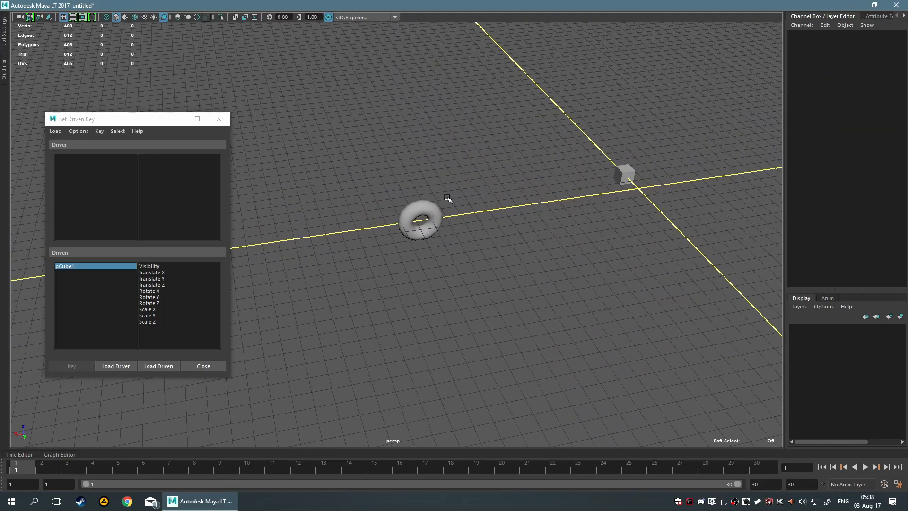
{"action": "middle_click_drag", "start_coordinate": [573, 174], "coordinate": [486, 153], "text": "alt"}
{"action": "left_click_drag", "start_coordinate": [474, 105], "coordinate": [549, 165]}
{"action": "middle_click_drag", "start_coordinate": [558, 202], "coordinate": [452, 168], "text": "alt"}
{"action": "key", "text": "w"}
{"action": "left_click_drag", "start_coordinate": [436, 182], "coordinate": [520, 180], "text": "alt"}
{"action": "left_click_drag", "start_coordinate": [329, 213], "coordinate": [485, 295]}
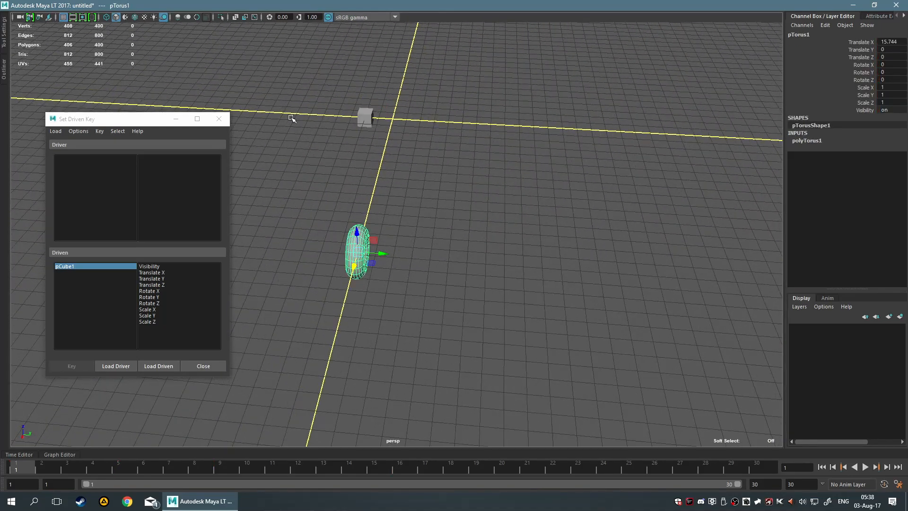
Select the cube, check its pose at frame 9, play the animation and return to frame 1.
{"action": "left_click", "coordinate": [420, 149]}
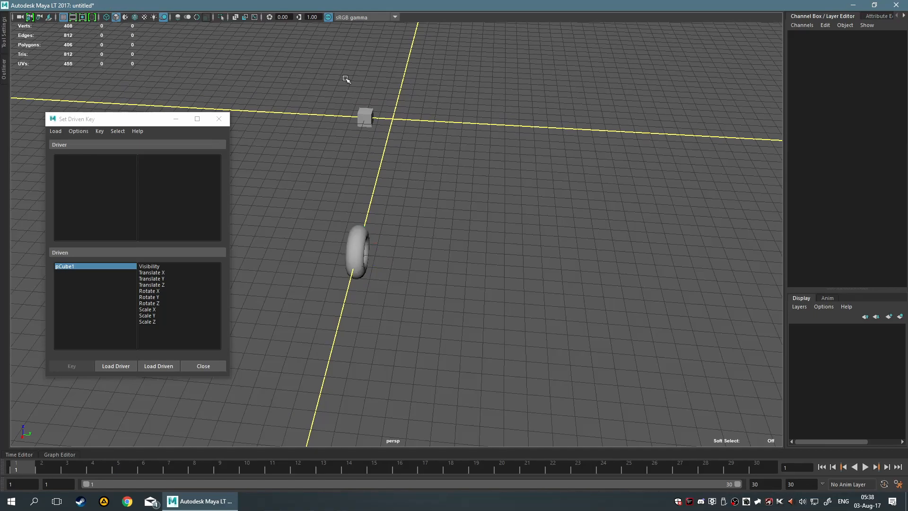
{"action": "left_click_drag", "start_coordinate": [344, 75], "coordinate": [432, 157]}
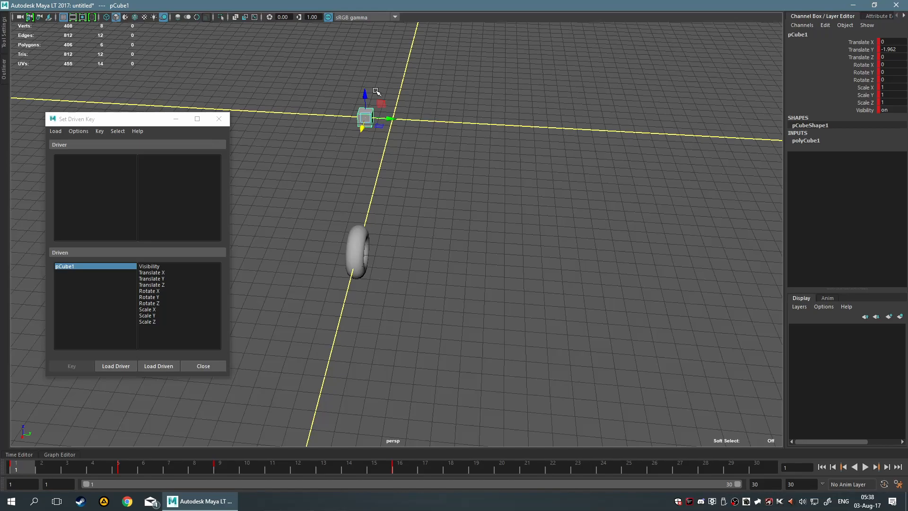
{"action": "left_click_drag", "start_coordinate": [27, 466], "coordinate": [227, 477]}
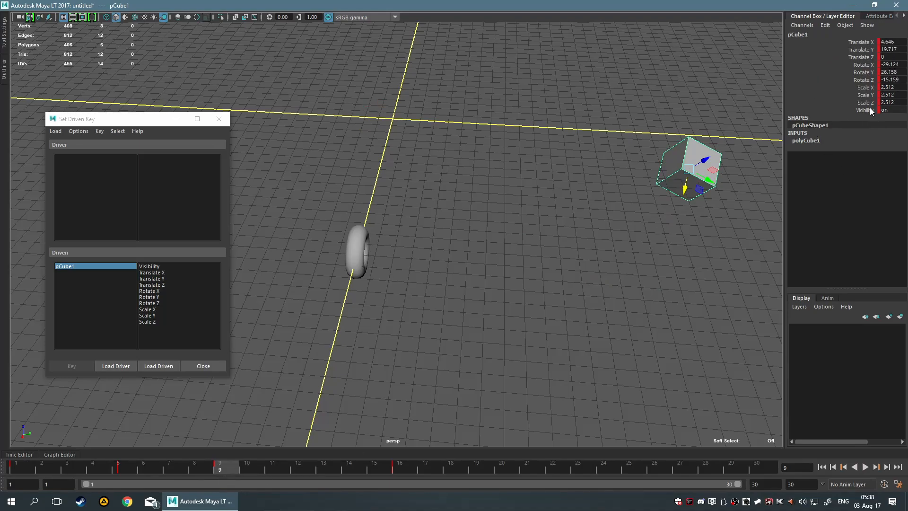
{"action": "key", "text": "alt+v"}
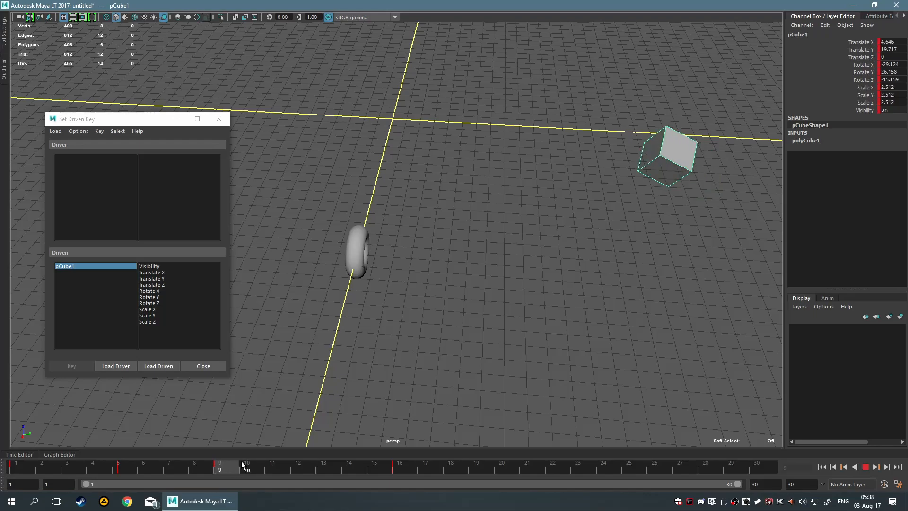
{"action": "left_click_drag", "start_coordinate": [226, 464], "coordinate": [0, 466]}
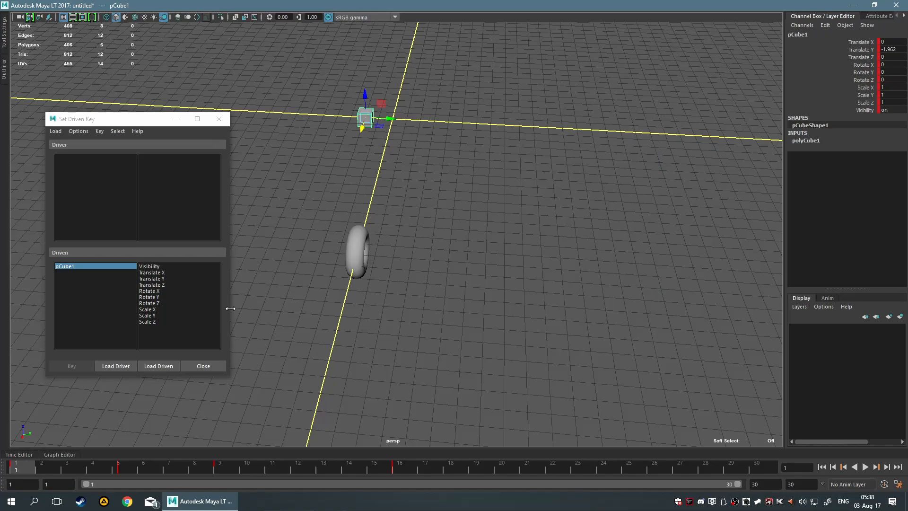
Load the torus as the driver in Set Driven Key and choose Translate Y as its driving attribute.
{"action": "left_click_drag", "start_coordinate": [304, 158], "coordinate": [359, 264]}
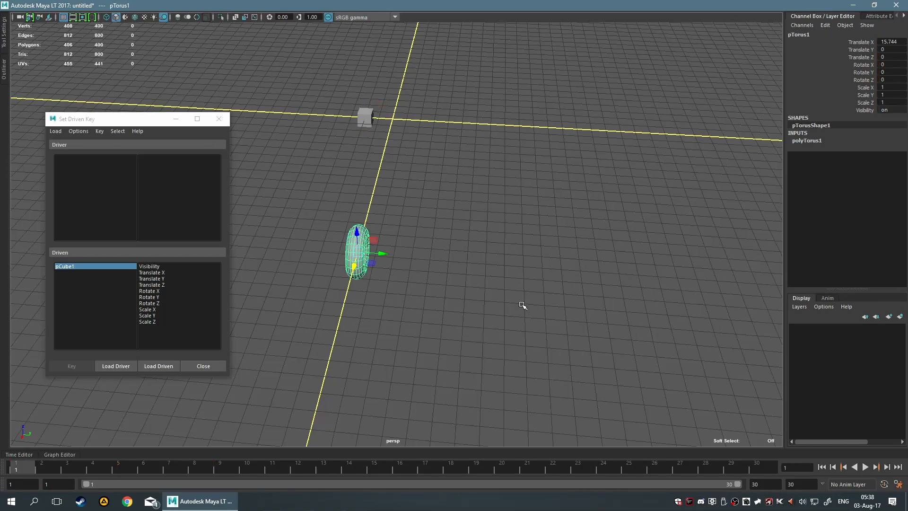
{"action": "left_click", "coordinate": [124, 363]}
{"action": "left_click_drag", "start_coordinate": [109, 120], "coordinate": [136, 169]}
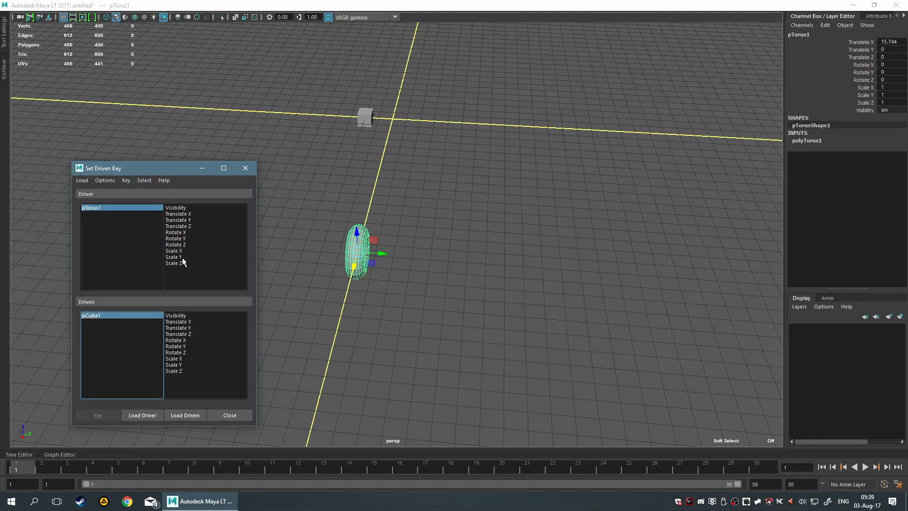
{"action": "left_click", "coordinate": [192, 225]}
{"action": "left_click", "coordinate": [190, 219]}
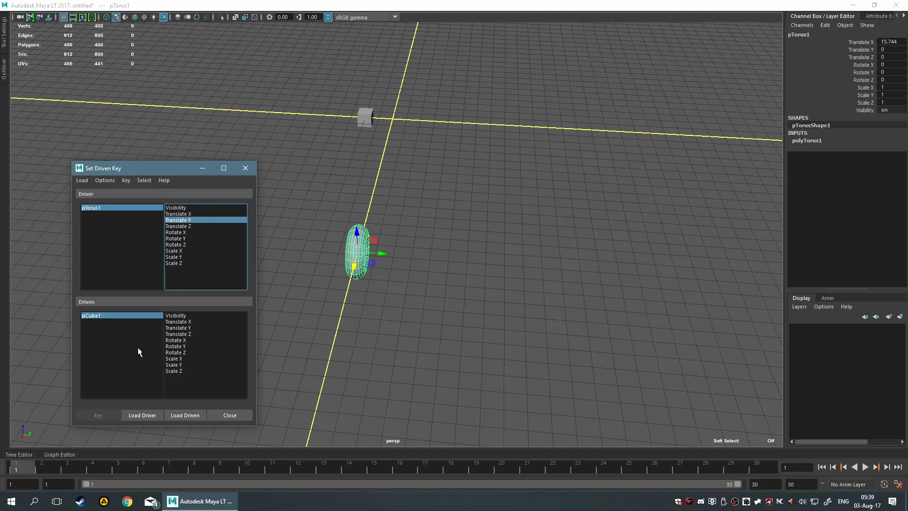
Set a driven key on the cube's Rotate X and Rotate Y, with the torus's Translate Y as driver.
{"action": "left_click_drag", "start_coordinate": [185, 340], "coordinate": [202, 352]}
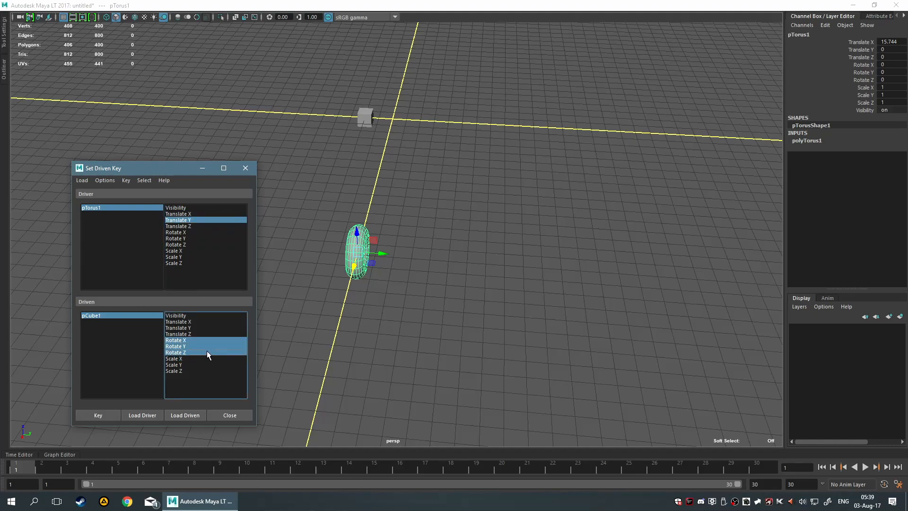
{"action": "left_click_drag", "start_coordinate": [192, 339], "coordinate": [192, 344]}
{"action": "left_click", "coordinate": [108, 413]}
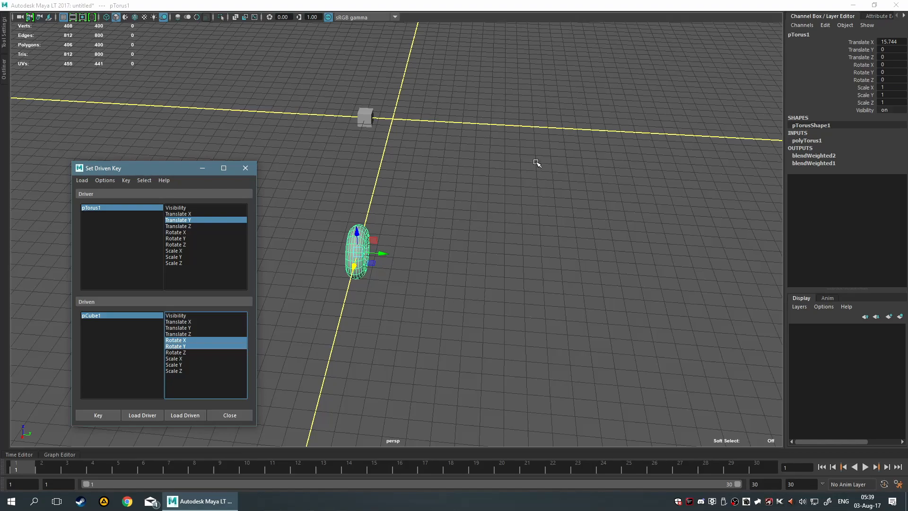
Examine the torus's blendWeighted1 output and the cube's channels and time slider keys at frame 1.
{"action": "left_click", "coordinate": [822, 160]}
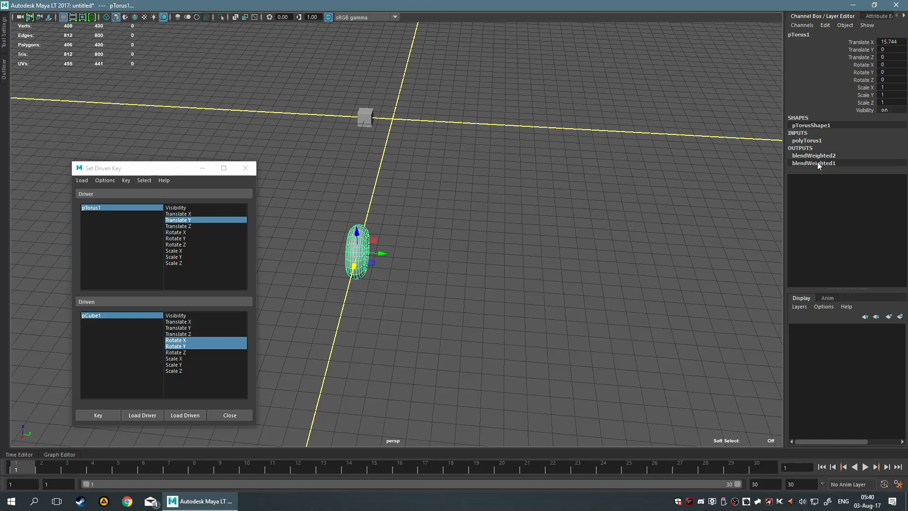
{"action": "left_click", "coordinate": [577, 252]}
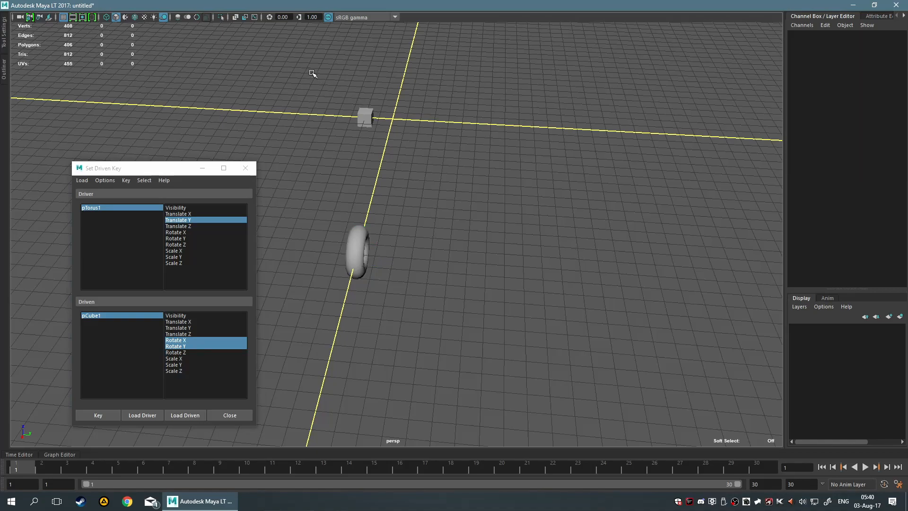
{"action": "left_click_drag", "start_coordinate": [312, 74], "coordinate": [529, 174]}
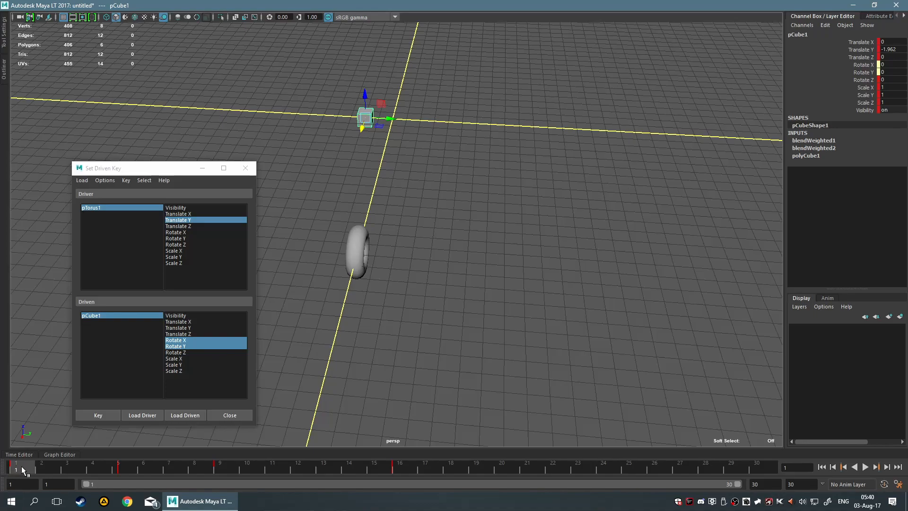
{"action": "left_click_drag", "start_coordinate": [32, 466], "coordinate": [14, 461]}
{"action": "middle_click_drag", "start_coordinate": [439, 146], "coordinate": [481, 230], "text": "alt"}
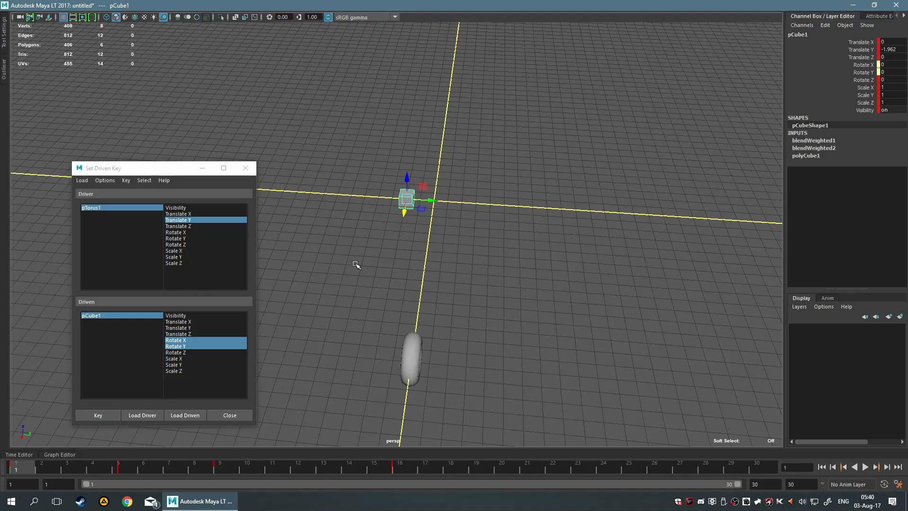
Select the torus and move it along Y to a Translate Y of about 11.4.
{"action": "left_click_drag", "start_coordinate": [356, 264], "coordinate": [500, 382]}
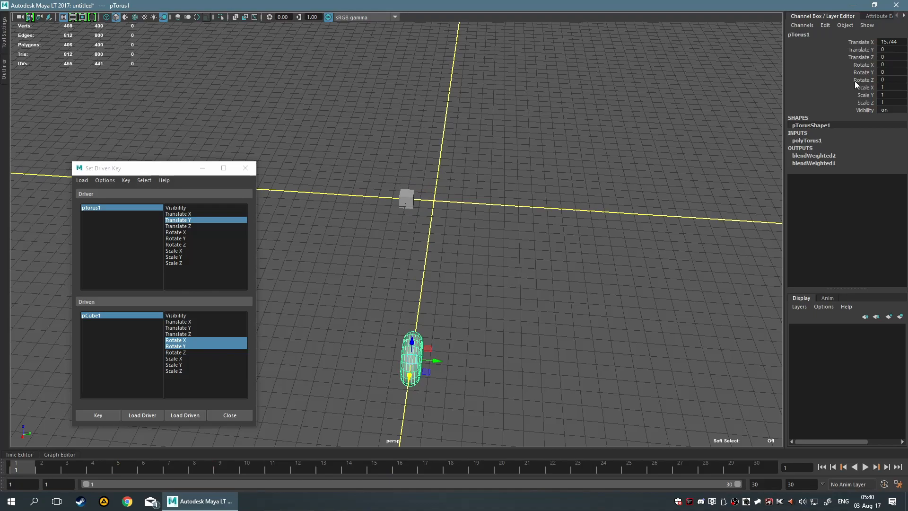
{"action": "left_click", "coordinate": [865, 49]}
{"action": "middle_click_drag", "start_coordinate": [571, 201], "coordinate": [776, 234]}
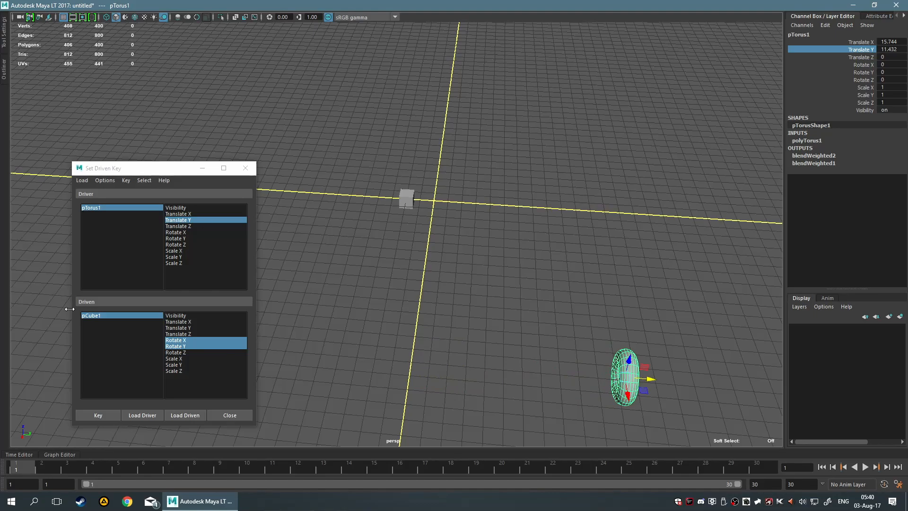
Set the cube's Rotate X and Rotate Y to 50 and record them as a second driven key.
{"action": "left_click", "coordinate": [92, 315]}
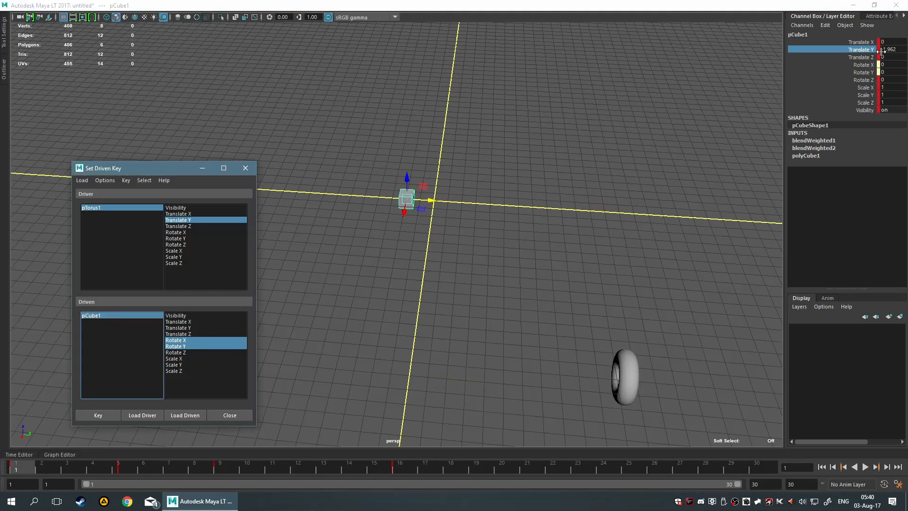
{"action": "left_click", "coordinate": [882, 68]}
{"action": "left_click_drag", "start_coordinate": [889, 65], "coordinate": [888, 72]}
{"action": "type", "text": "50"}
{"action": "key", "text": "Return"}
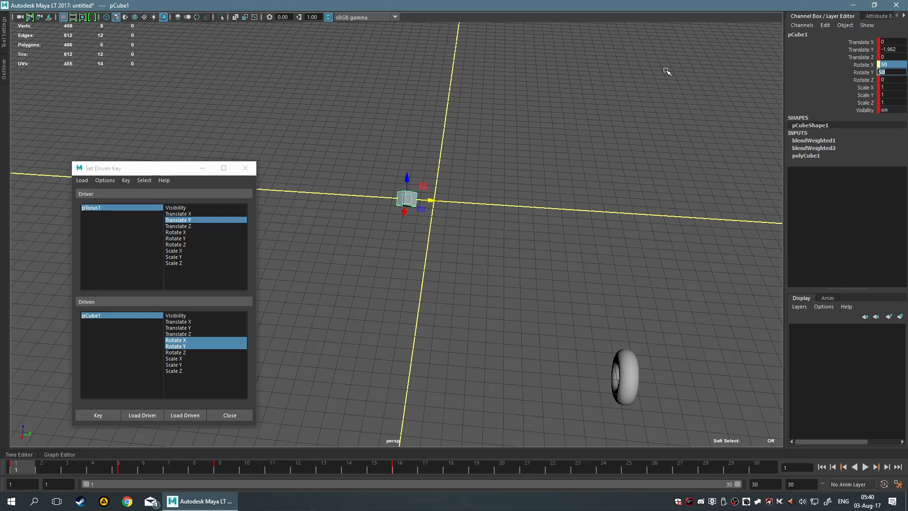
{"action": "left_click_drag", "start_coordinate": [525, 149], "coordinate": [540, 136], "text": "alt"}
{"action": "middle_click_drag", "start_coordinate": [565, 133], "coordinate": [494, 131], "text": "alt"}
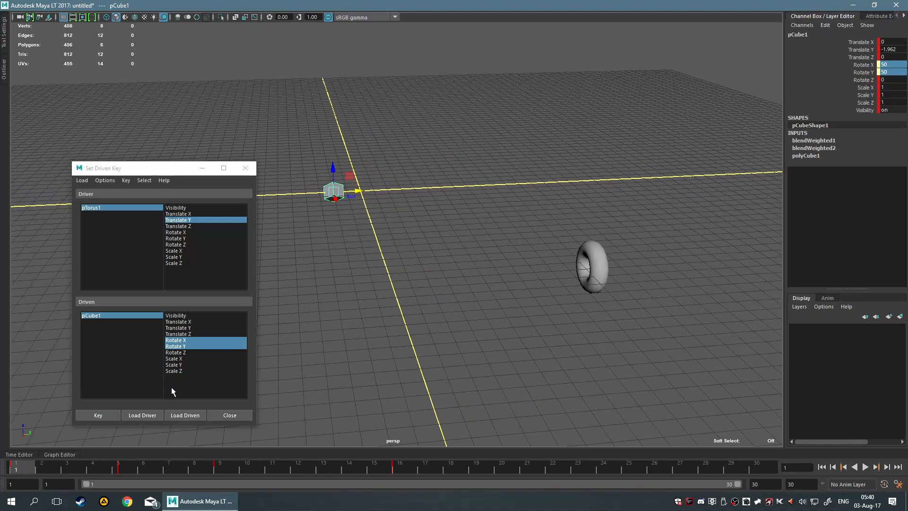
{"action": "left_click", "coordinate": [110, 415]}
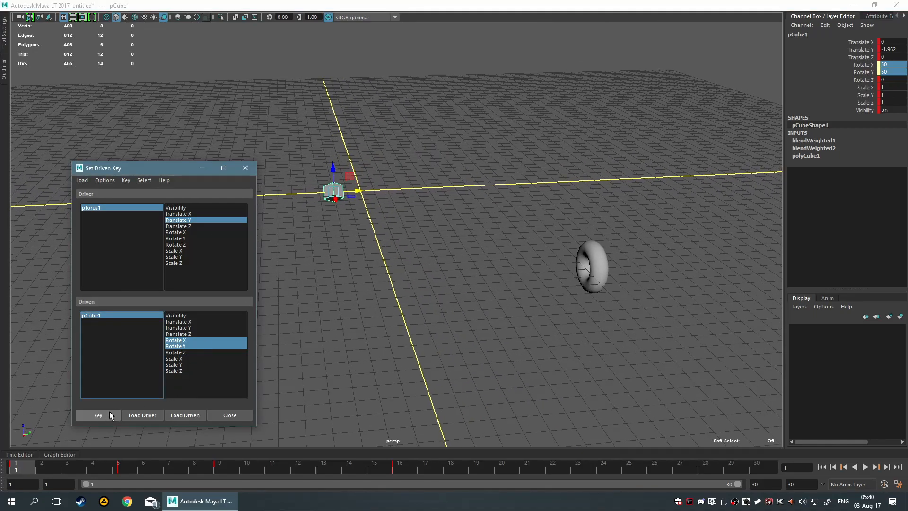
Test the driven rotation by sliding the torus along Y, undo the move and keep the torus selected.
{"action": "left_click", "coordinate": [120, 208]}
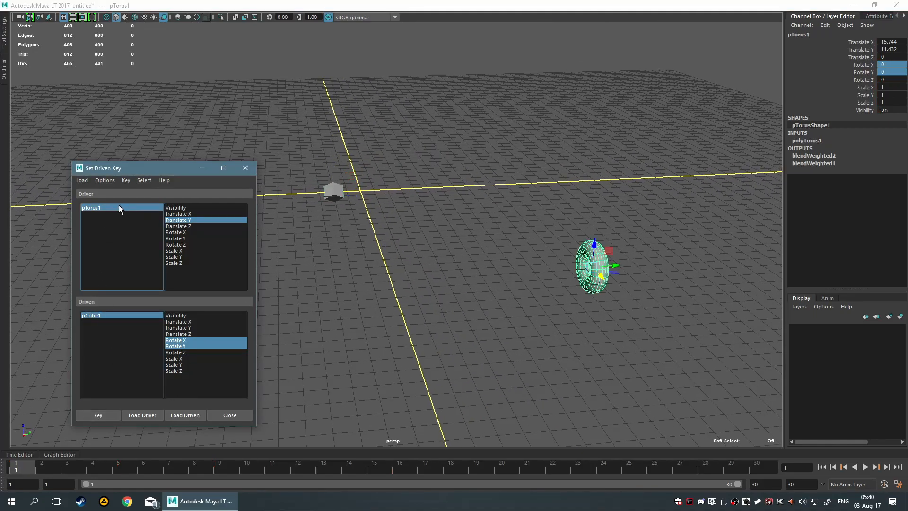
{"action": "middle_click_drag", "start_coordinate": [383, 290], "coordinate": [403, 241], "text": "alt"}
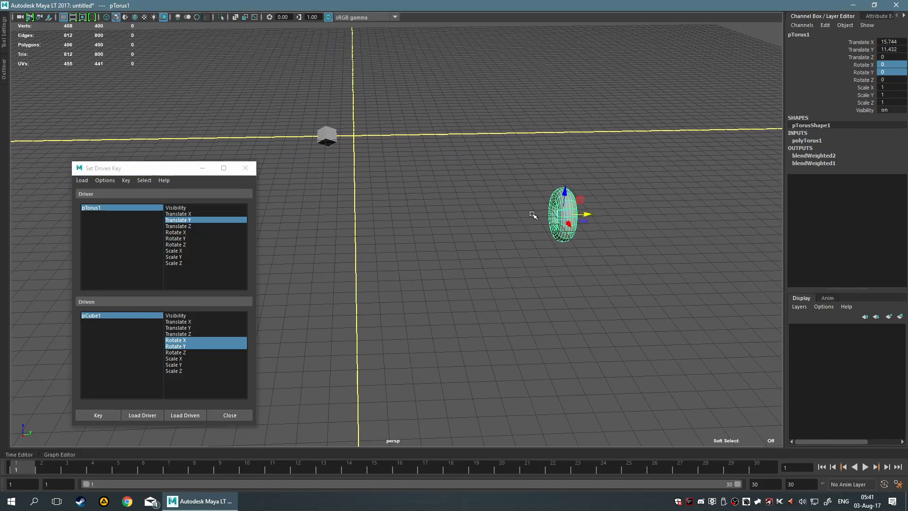
{"action": "left_click_drag", "start_coordinate": [587, 214], "coordinate": [546, 211]}
{"action": "key", "text": "ctrl+z"}
{"action": "left_click_drag", "start_coordinate": [548, 166], "coordinate": [620, 265]}
{"action": "key", "text": "space"}
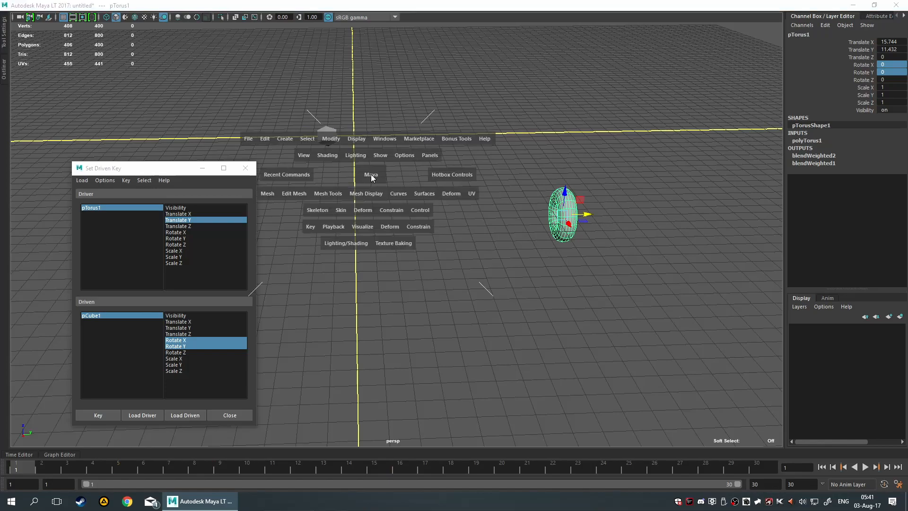
{"action": "left_click", "coordinate": [268, 137]}
{"action": "left_click", "coordinate": [299, 166]}
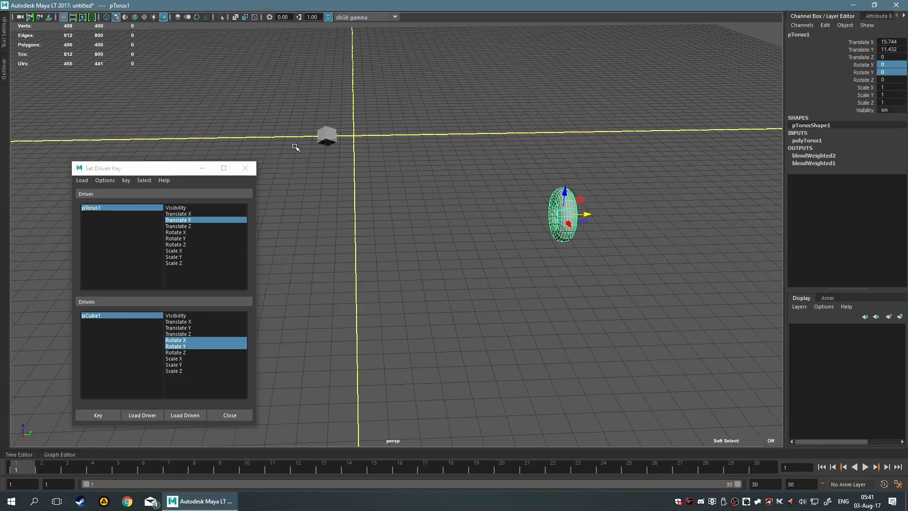
Test the driven rotation by sliding the torus back along Y, and reset its Translate Y to 0.
{"action": "left_click", "coordinate": [520, 237]}
{"action": "left_click_drag", "start_coordinate": [507, 148], "coordinate": [624, 248]}
{"action": "left_click_drag", "start_coordinate": [587, 215], "coordinate": [557, 201]}
{"action": "middle_click_drag", "start_coordinate": [557, 200], "coordinate": [422, 228]}
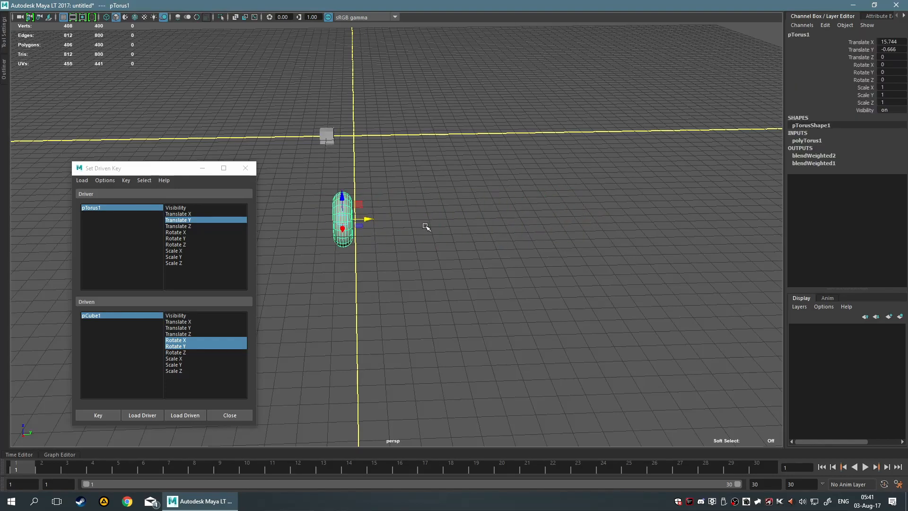
{"action": "left_click", "coordinate": [889, 49]}
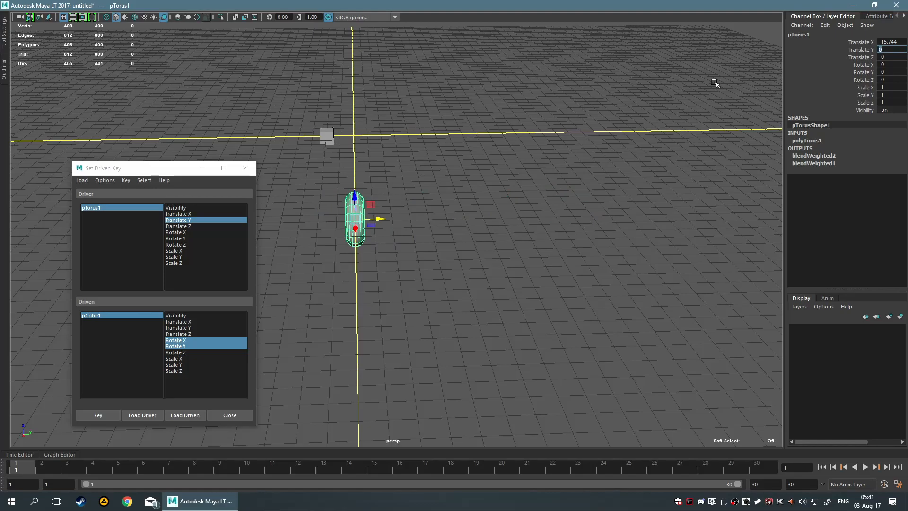
Clear the selection and minimize the Set Driven Key window.
{"action": "left_click", "coordinate": [691, 93]}
{"action": "left_click_drag", "start_coordinate": [691, 93], "coordinate": [560, 97], "text": "alt"}
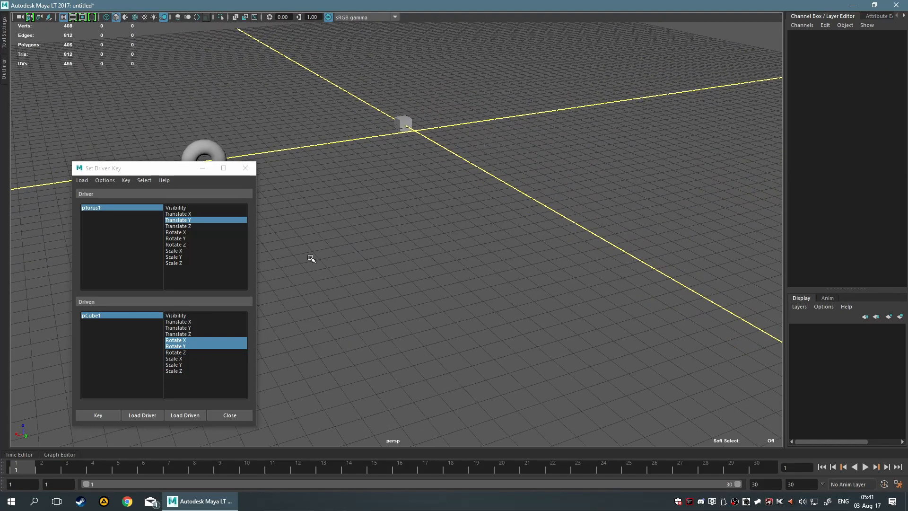
{"action": "left_click_drag", "start_coordinate": [176, 172], "coordinate": [172, 157]}
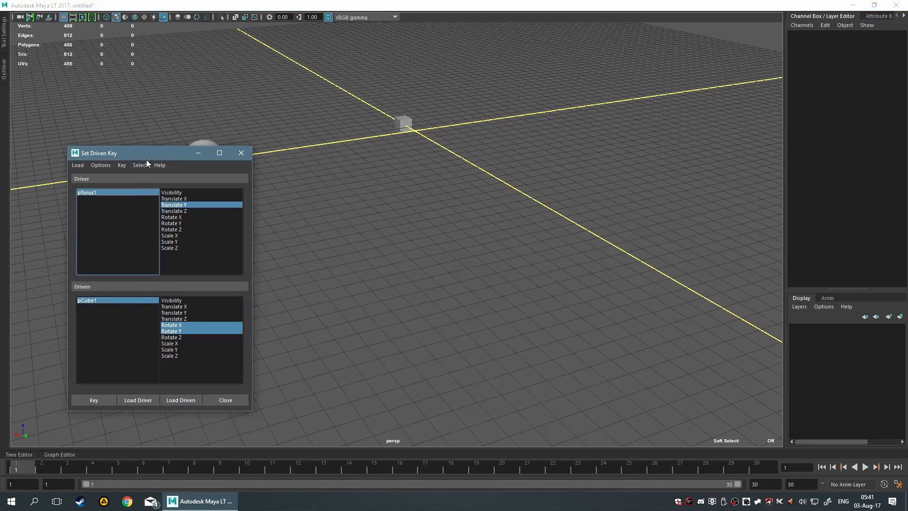
{"action": "left_click", "coordinate": [197, 153]}
Select the cube and scrub its animation from frame 1 to frame 9.
{"action": "left_click_drag", "start_coordinate": [307, 196], "coordinate": [367, 187], "text": "alt"}
{"action": "left_click_drag", "start_coordinate": [263, 113], "coordinate": [341, 156]}
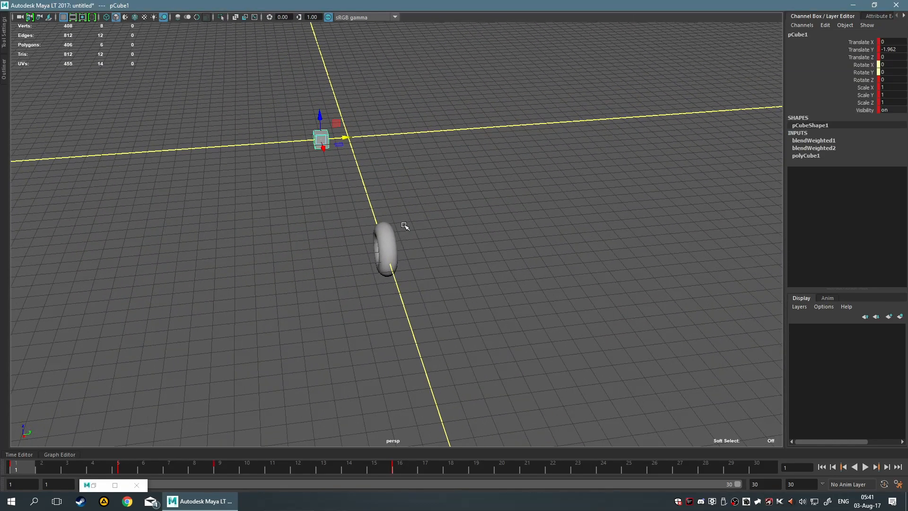
{"action": "mouse_move", "coordinate": [26, 469]}
{"action": "left_mouse_down"}
{"action": "mouse_move", "coordinate": [496, 469]}
{"action": "mouse_move", "coordinate": [214, 469]}
{"action": "mouse_move", "coordinate": [274, 468]}
{"action": "mouse_move", "coordinate": [216, 465]}
{"action": "mouse_move", "coordinate": [245, 466]}
{"action": "mouse_move", "coordinate": [231, 467]}
{"action": "left_mouse_up"}
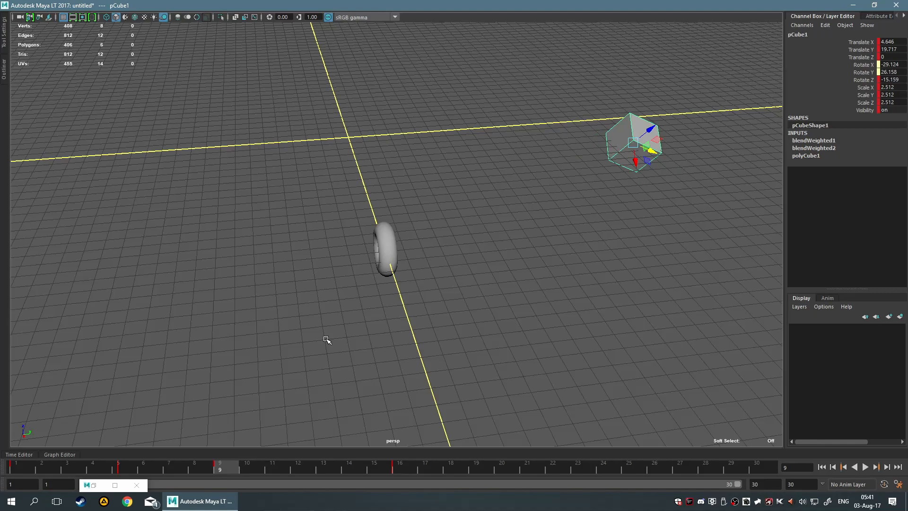
Select the torus and slide it along Y to a Translate Y of about 14.8 at frame 9 to test the driven rotation.
{"action": "left_click_drag", "start_coordinate": [302, 201], "coordinate": [414, 294]}
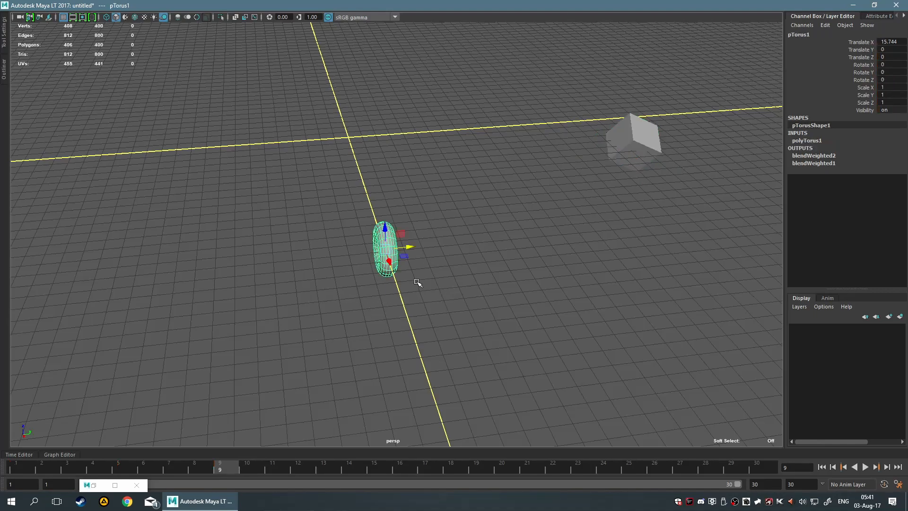
{"action": "middle_click_drag", "start_coordinate": [475, 213], "coordinate": [406, 208], "text": "alt"}
{"action": "scroll", "coordinate": [427, 228], "scroll_direction": "down", "scroll_amount": 5}
{"action": "left_click_drag", "start_coordinate": [457, 231], "coordinate": [451, 231], "text": "alt"}
{"action": "right_click_drag", "start_coordinate": [451, 231], "coordinate": [539, 153], "text": "alt"}
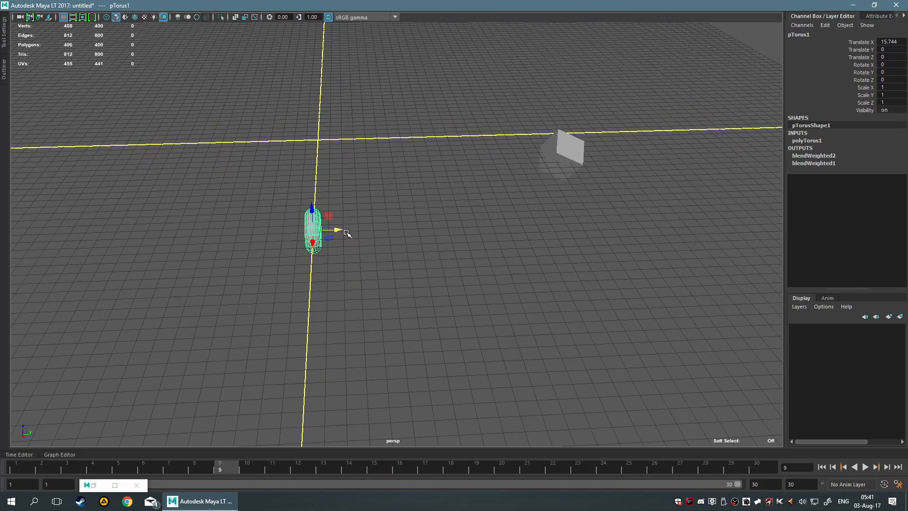
{"action": "left_click_drag", "start_coordinate": [335, 231], "coordinate": [555, 219]}
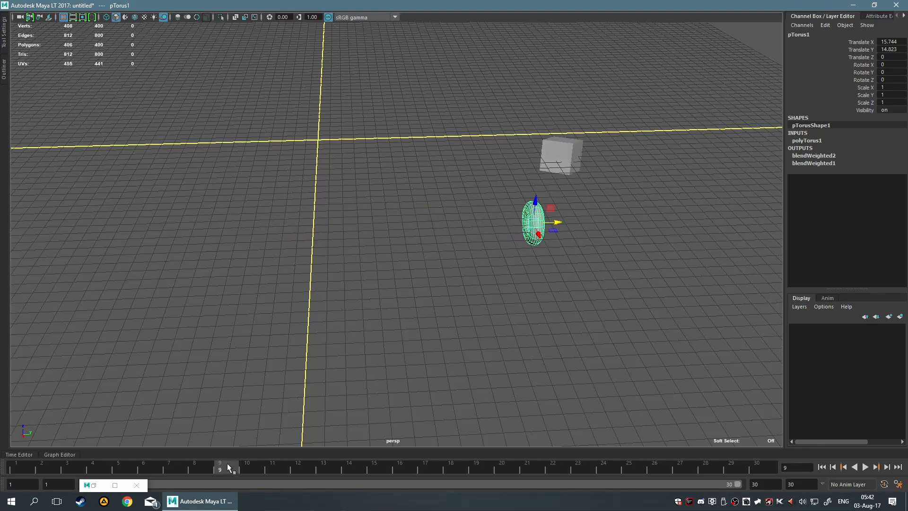
Return to frame 1, try sliding the torus along Y, and reset its Translate Y to 0.
{"action": "mouse_move", "coordinate": [238, 463]}
{"action": "left_mouse_down"}
{"action": "mouse_move", "coordinate": [420, 463]}
{"action": "mouse_move", "coordinate": [211, 464]}
{"action": "mouse_move", "coordinate": [318, 463]}
{"action": "mouse_move", "coordinate": [233, 458]}
{"action": "left_mouse_up"}
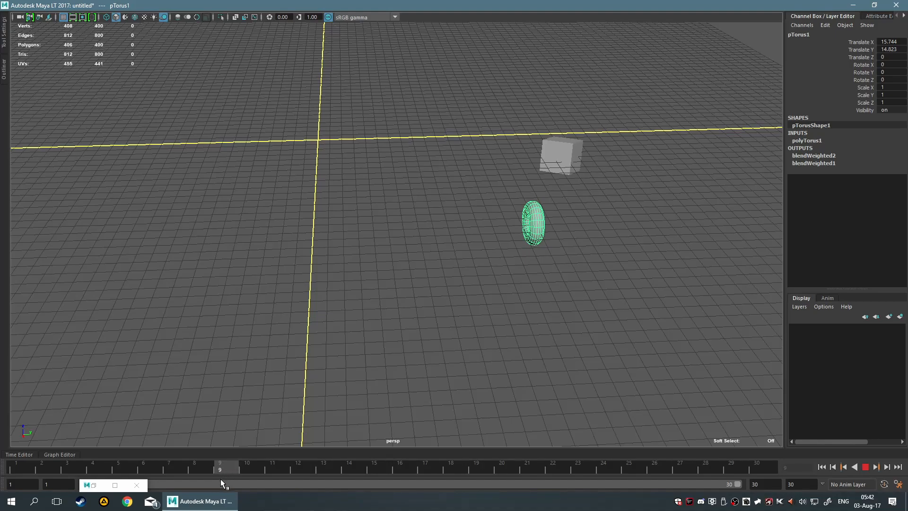
{"action": "left_click_drag", "start_coordinate": [228, 454], "coordinate": [11, 454]}
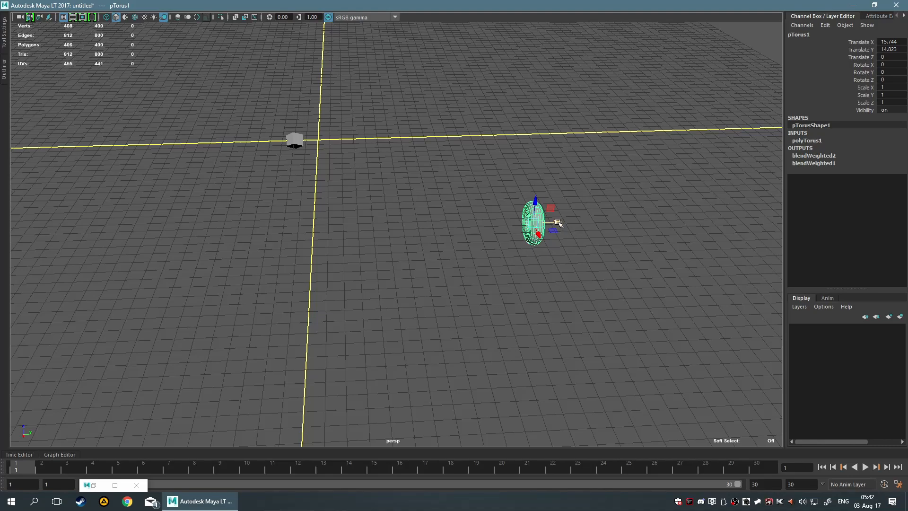
{"action": "left_click_drag", "start_coordinate": [558, 223], "coordinate": [493, 251]}
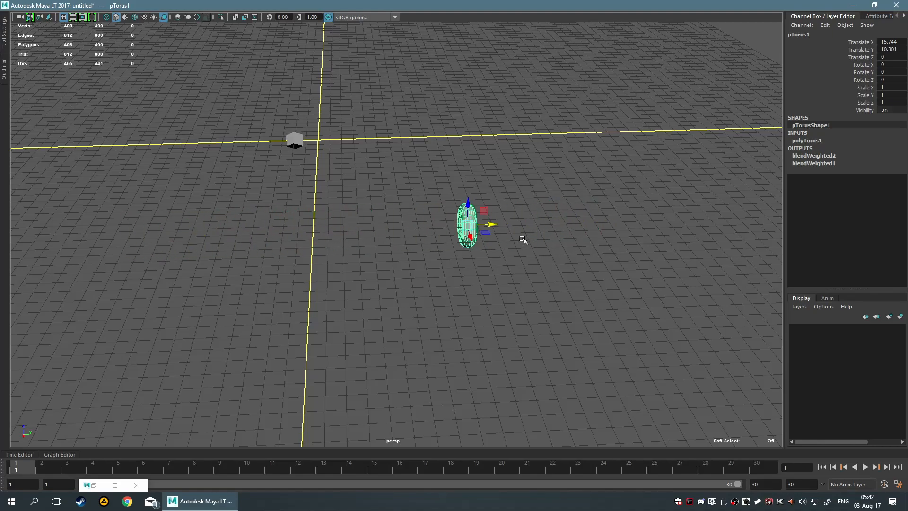
{"action": "double_click", "coordinate": [892, 49]}
{"action": "type", "text": "0"}
{"action": "key", "text": "Return"}
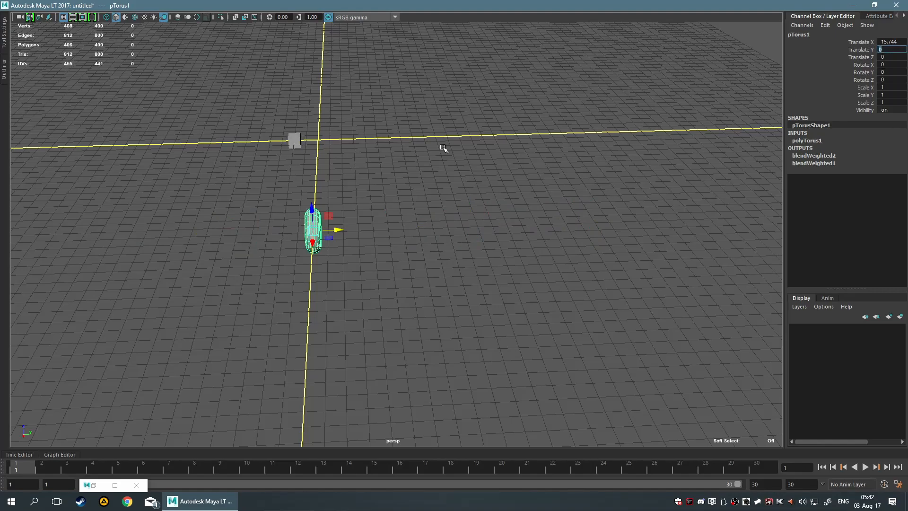
Move the cube in the XY plane at frame 21 to about X 10.7 and Y -11.4, and key it there.
{"action": "left_click_drag", "start_coordinate": [222, 109], "coordinate": [504, 187]}
{"action": "left_click_drag", "start_coordinate": [19, 467], "coordinate": [401, 468]}
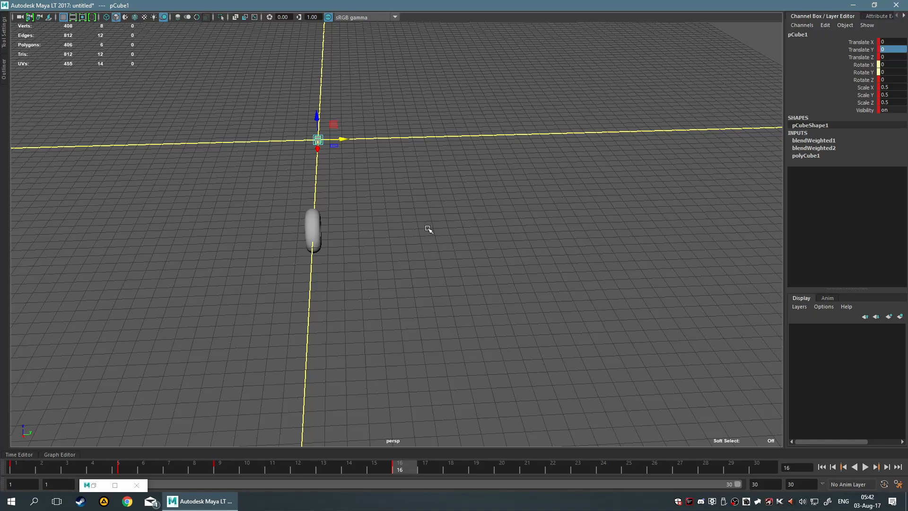
{"action": "middle_click_drag", "start_coordinate": [400, 213], "coordinate": [409, 447], "text": "alt"}
{"action": "key", "text": "alt+v"}
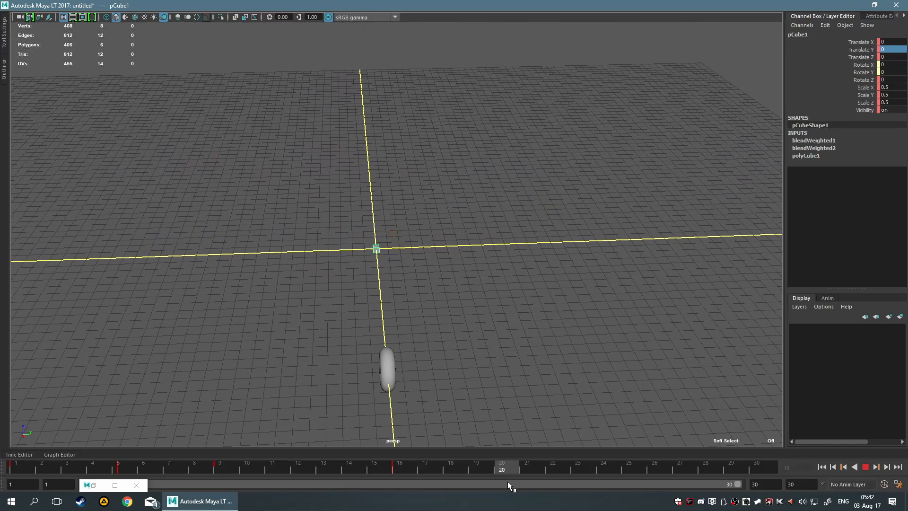
{"action": "left_click_drag", "start_coordinate": [515, 481], "coordinate": [526, 476]}
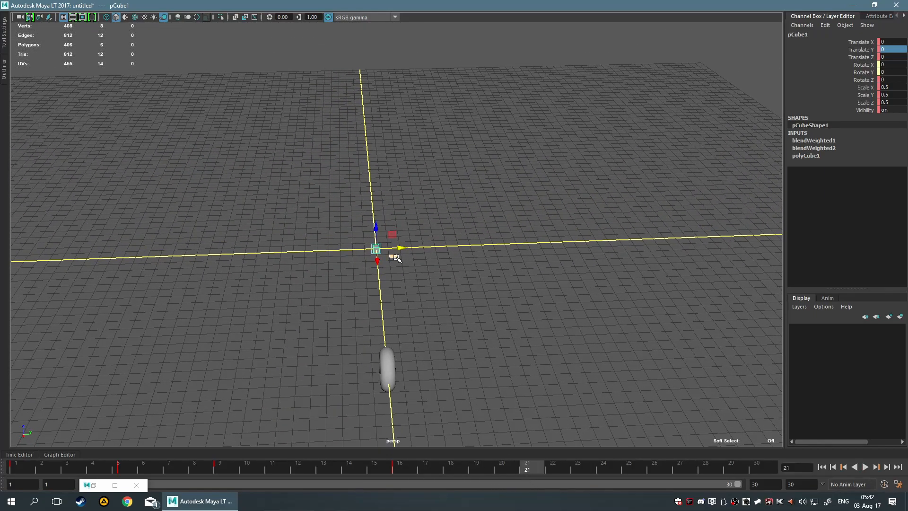
{"action": "left_click_drag", "start_coordinate": [397, 259], "coordinate": [240, 340]}
{"action": "middle_click_drag", "start_coordinate": [330, 300], "coordinate": [509, 172], "text": "alt"}
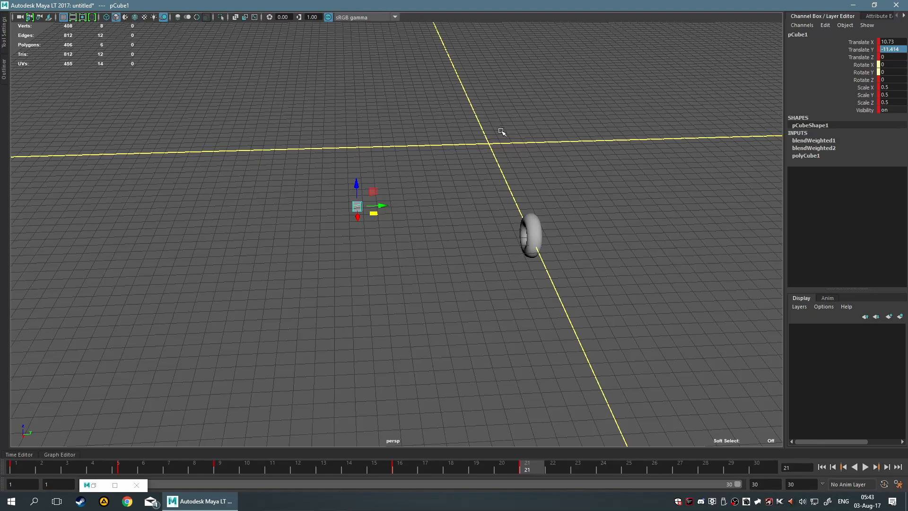
Select the torus, test sliding it along Y at frame 21, and undo the move.
{"action": "left_click_drag", "start_coordinate": [499, 152], "coordinate": [554, 185]}
{"action": "left_click_drag", "start_coordinate": [335, 163], "coordinate": [371, 212]}
{"action": "left_click_drag", "start_coordinate": [505, 200], "coordinate": [586, 293]}
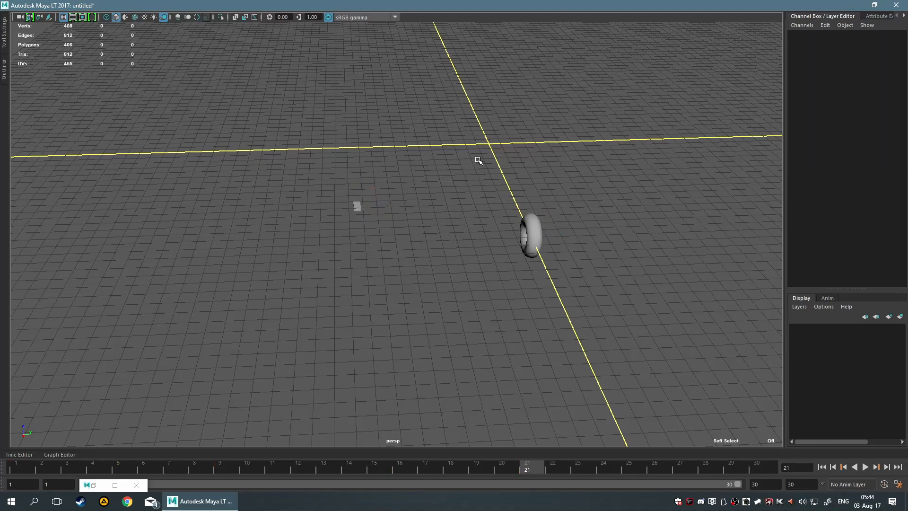
{"action": "left_click_drag", "start_coordinate": [515, 226], "coordinate": [650, 367]}
{"action": "left_click_drag", "start_coordinate": [552, 234], "coordinate": [674, 245]}
{"action": "key", "text": "ctrl+z"}
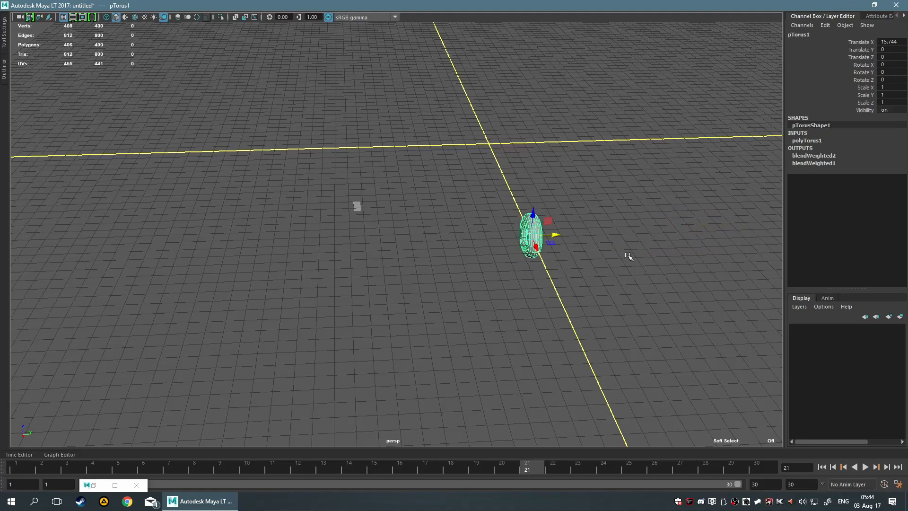
Nudge the torus along Y to a Translate Y of about -0.28 and key it at frame 1.
{"action": "middle_click_drag", "start_coordinate": [600, 259], "coordinate": [562, 236], "text": "alt"}
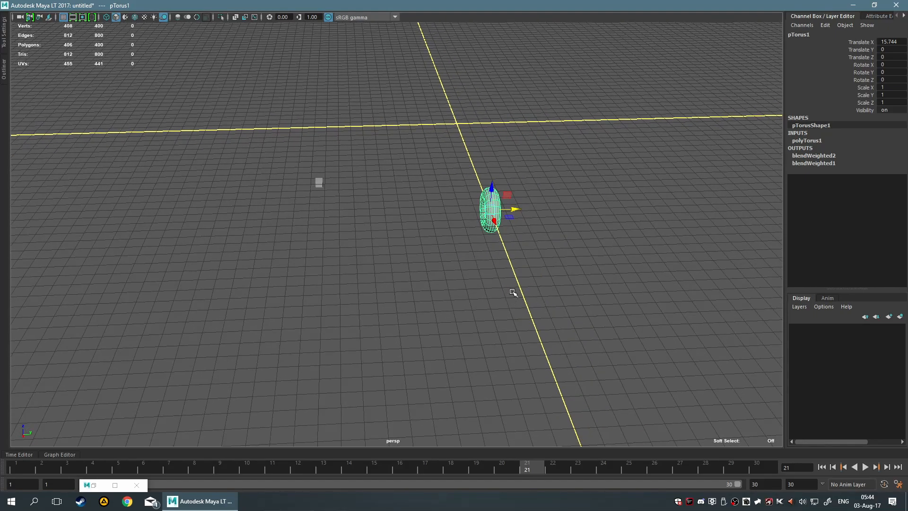
{"action": "mouse_move", "coordinate": [513, 209]}
{"action": "left_mouse_down"}
{"action": "mouse_move", "coordinate": [659, 207]}
{"action": "mouse_move", "coordinate": [505, 208]}
{"action": "left_mouse_up"}
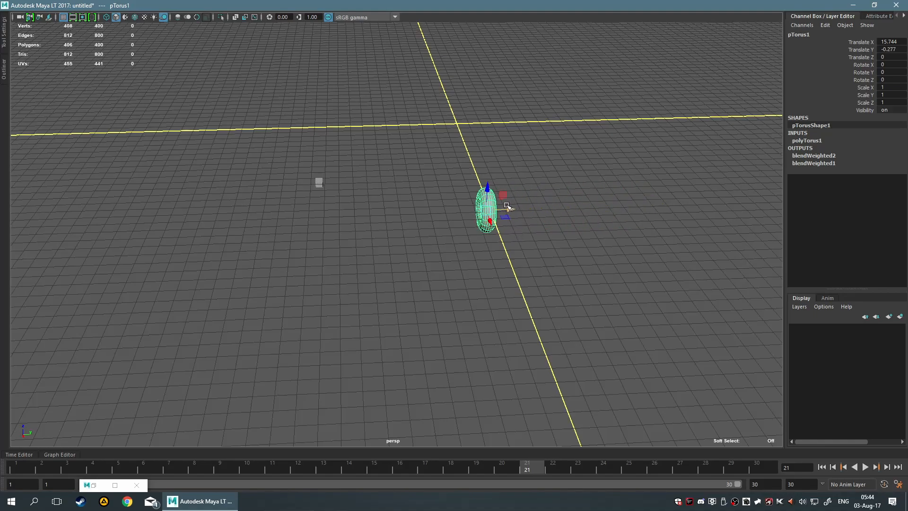
{"action": "mouse_move", "coordinate": [506, 207]}
{"action": "left_mouse_down"}
{"action": "mouse_move", "coordinate": [654, 204]}
{"action": "mouse_move", "coordinate": [507, 207]}
{"action": "left_mouse_up"}
{"action": "left_click_drag", "start_coordinate": [520, 469], "coordinate": [16, 468]}
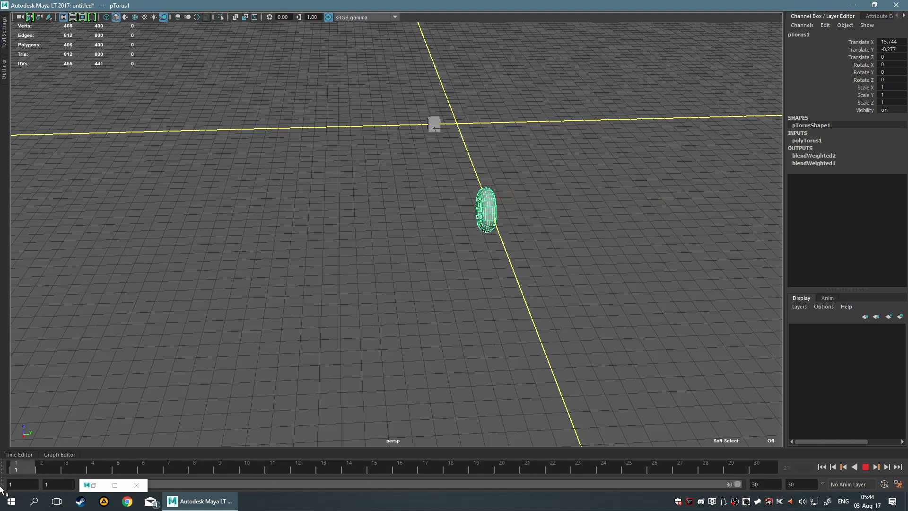
{"action": "key", "text": "s"}
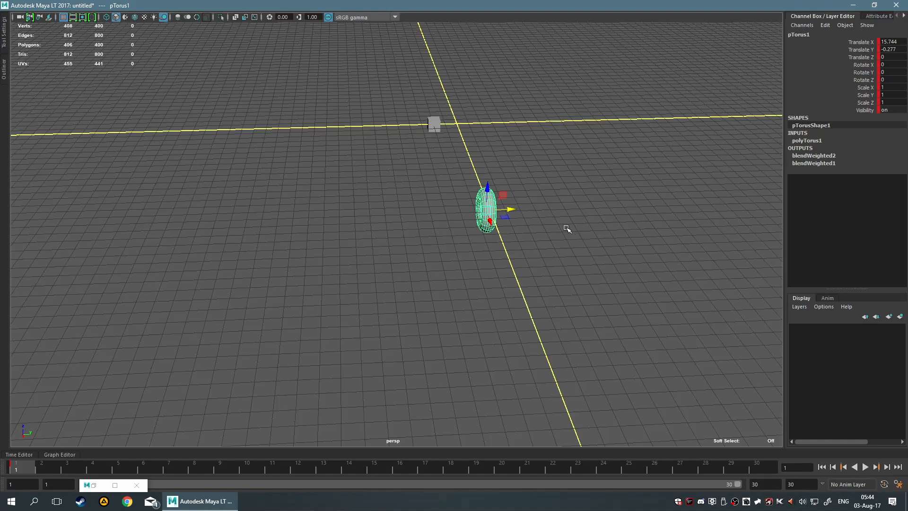
Move the torus along Y to a Translate Y of about 11.7 at frame 21 and key it.
{"action": "left_click", "coordinate": [533, 471]}
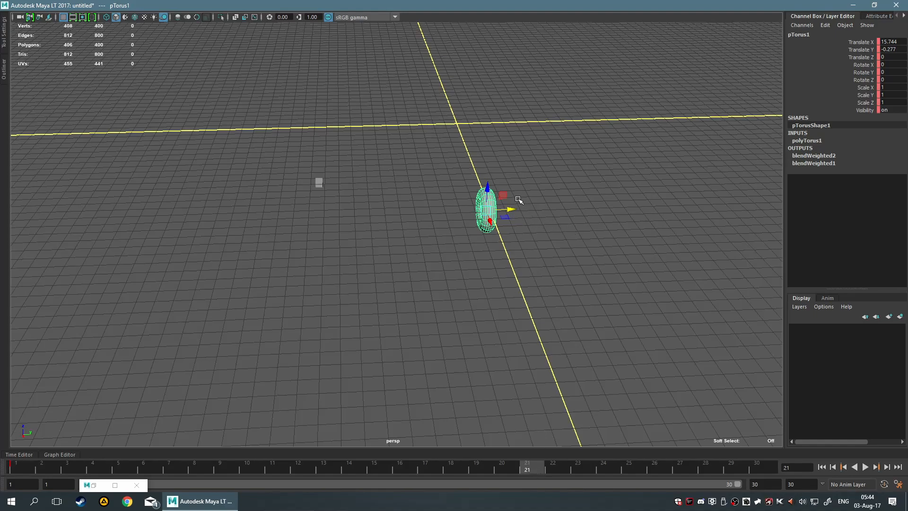
{"action": "left_click_drag", "start_coordinate": [511, 208], "coordinate": [685, 219]}
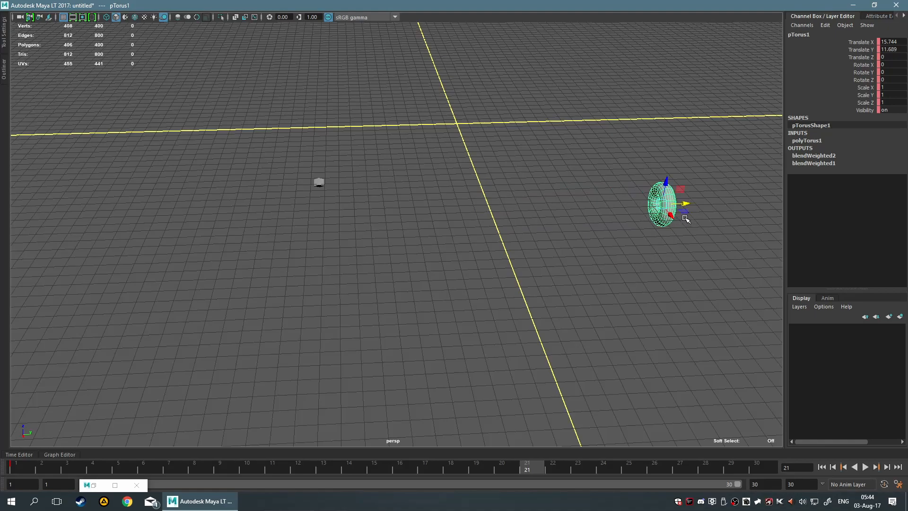
{"action": "key", "text": "s"}
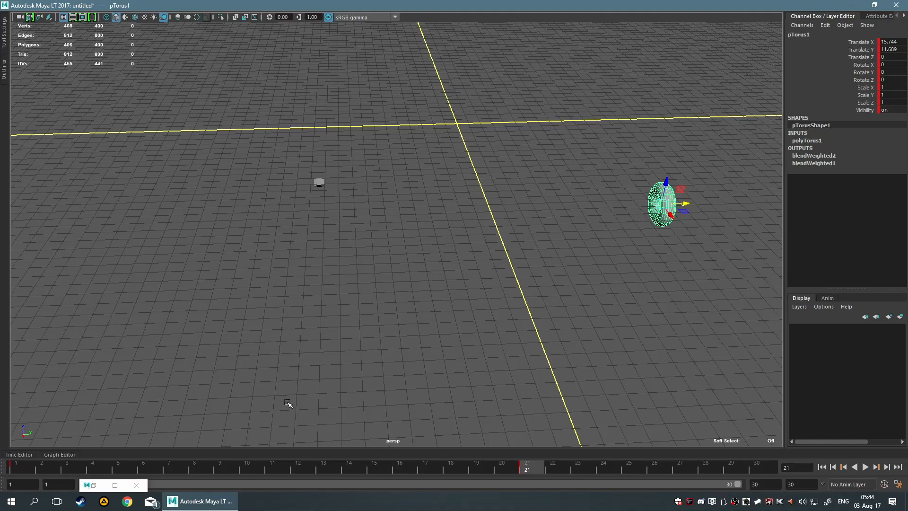
Play the animation from frame 1 and scrub up to frame 21 to review the torus driving the cube's rotation.
{"action": "left_click_drag", "start_coordinate": [524, 471], "coordinate": [9, 471]}
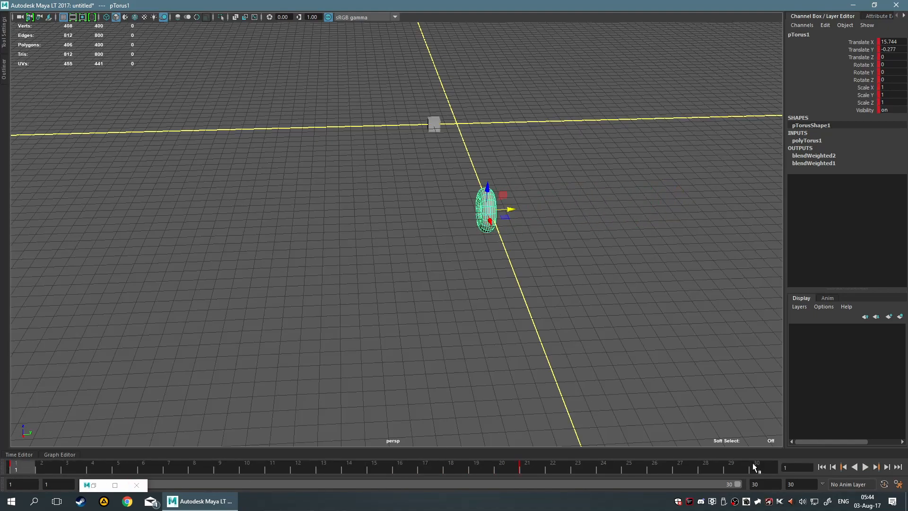
{"action": "left_click", "coordinate": [865, 467]}
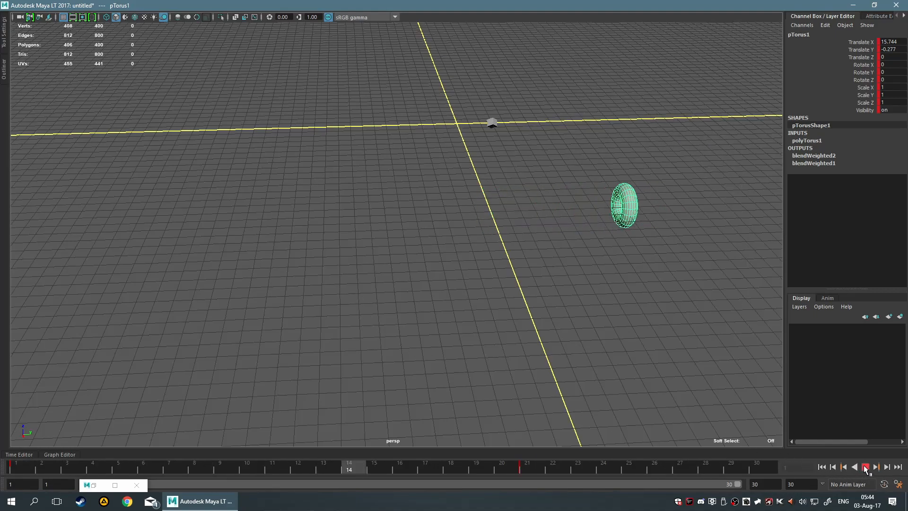
{"action": "left_click", "coordinate": [864, 466]}
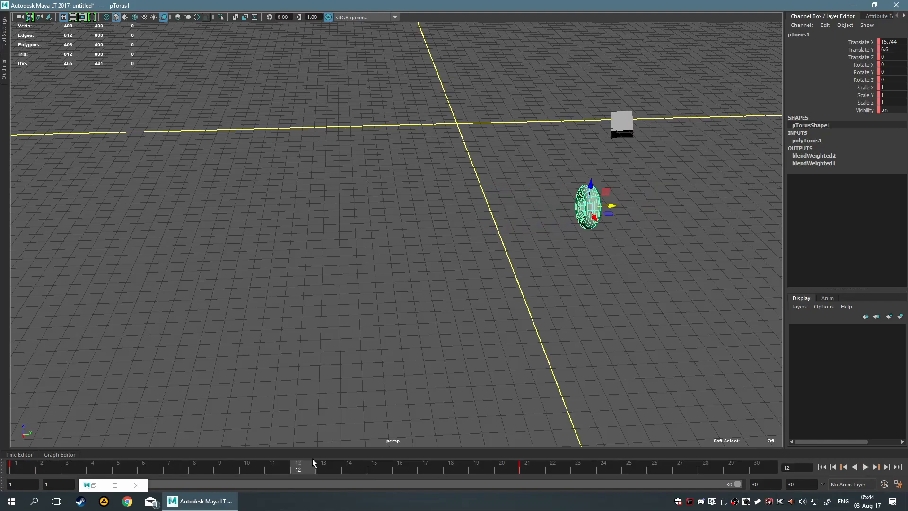
{"action": "left_click_drag", "start_coordinate": [298, 471], "coordinate": [516, 496]}
Delete the torus's key at frame 1 and play back the animation.
{"action": "right_click", "coordinate": [19, 469]}
{"action": "left_click", "coordinate": [14, 466]}
{"action": "right_click", "coordinate": [14, 466]}
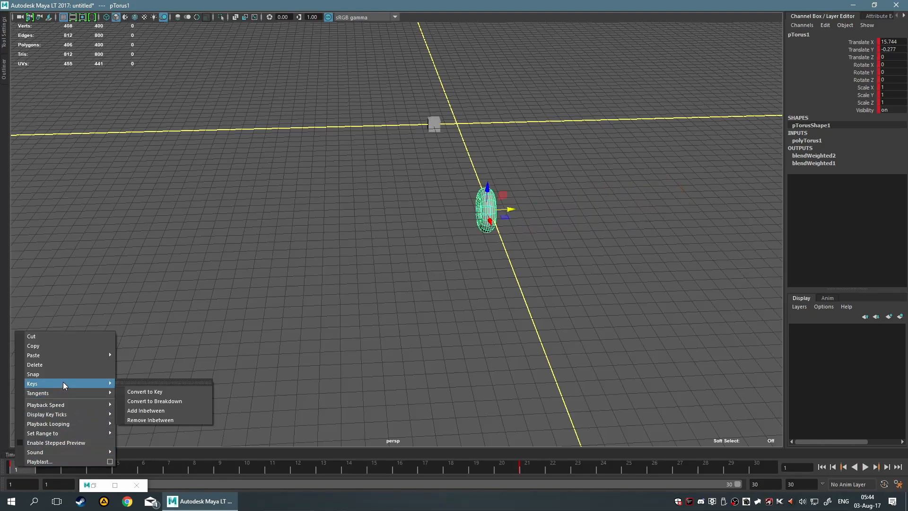
{"action": "left_click", "coordinate": [61, 367]}
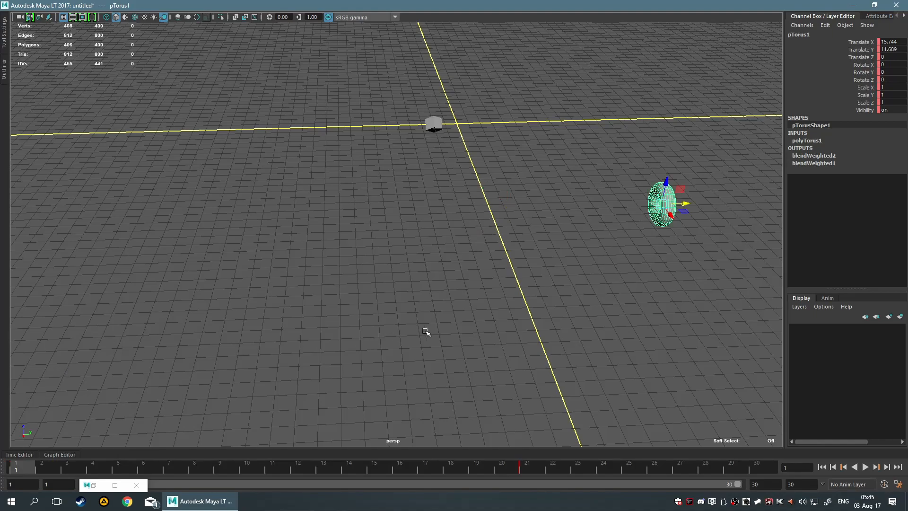
{"action": "key", "text": "alt+v"}
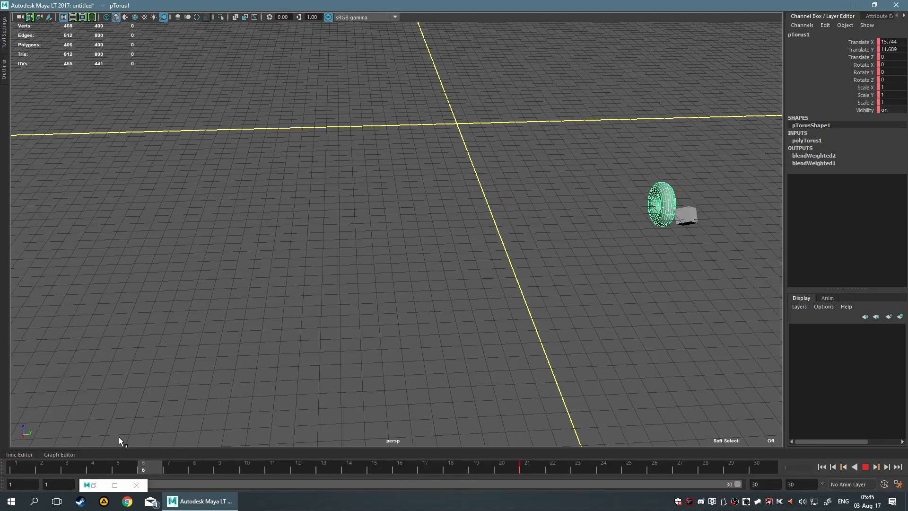
{"action": "key", "text": "alt+v"}
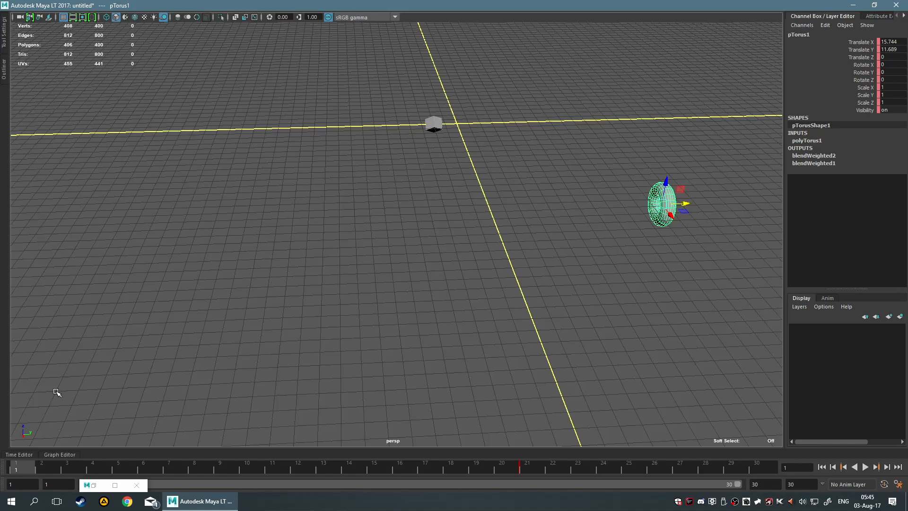
Slide the torus along Y to a Translate Y of about 0.13 at frame 1 without keying it, and go to frame 21.
{"action": "left_click_drag", "start_coordinate": [684, 204], "coordinate": [516, 205]}
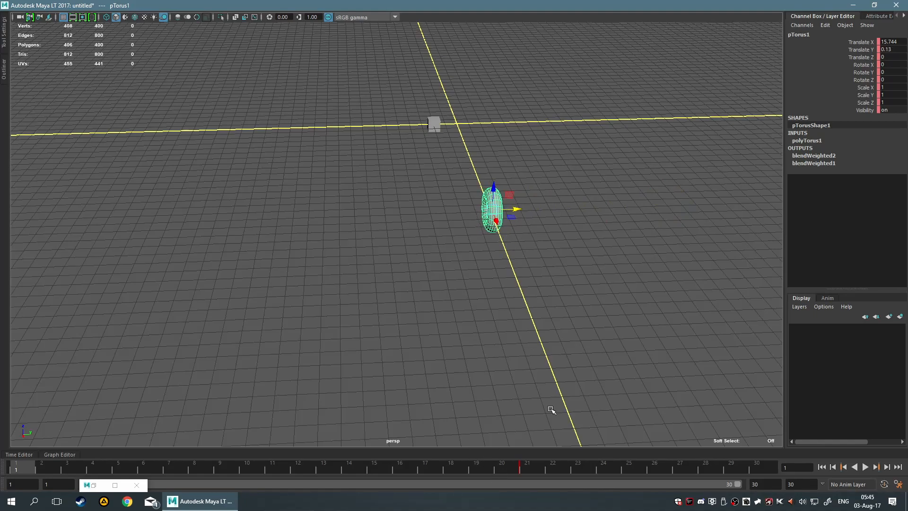
{"action": "left_click", "coordinate": [520, 469]}
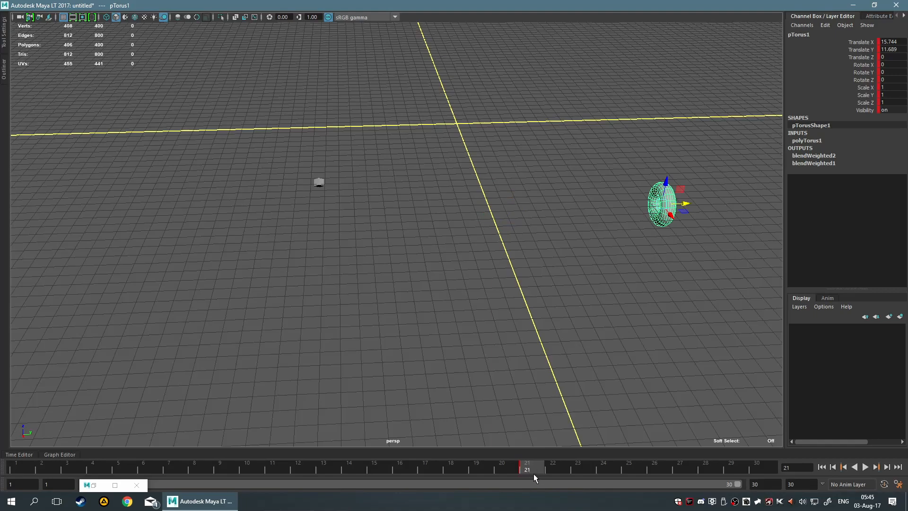
Delete the torus's key at frame 21 and decline the autosave.
{"action": "right_click", "coordinate": [520, 468]}
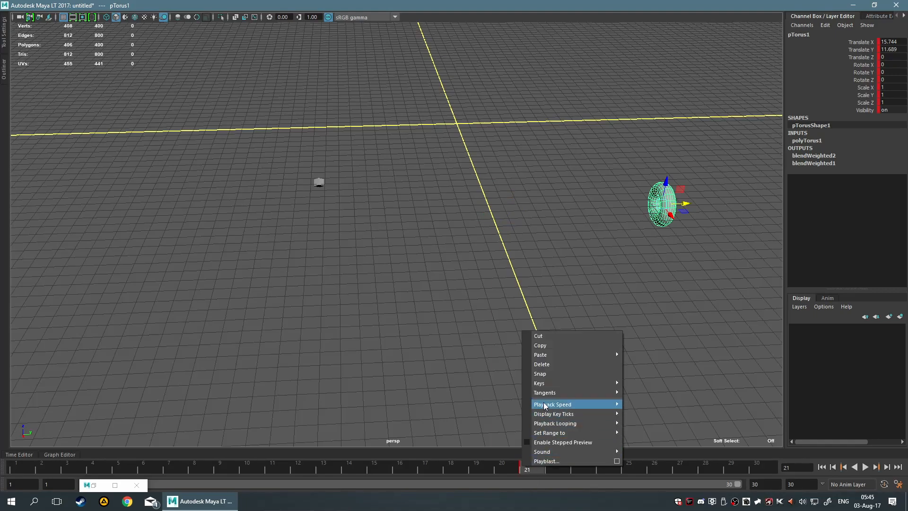
{"action": "left_click", "coordinate": [563, 364]}
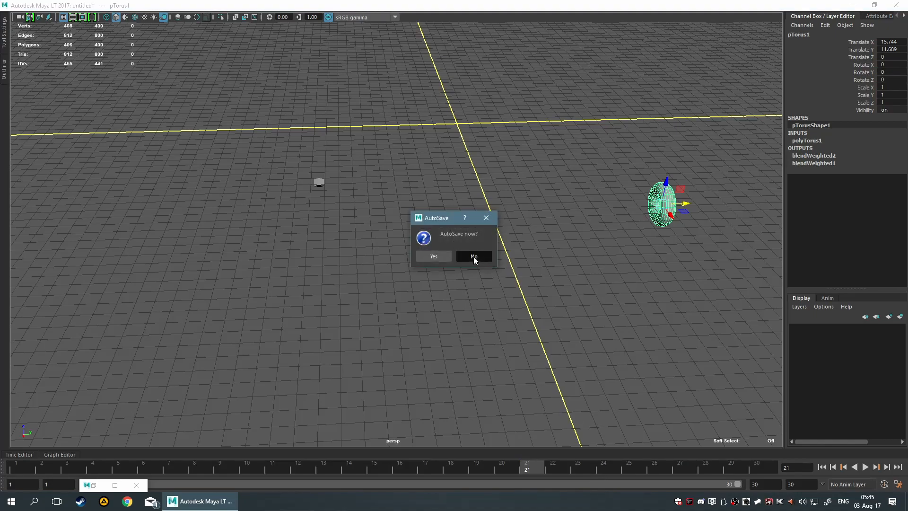
{"action": "left_click", "coordinate": [473, 256]}
Set the torus's Translate Y to 0 and go to frame 22.
{"action": "left_click", "coordinate": [609, 466]}
{"action": "right_click", "coordinate": [608, 467]}
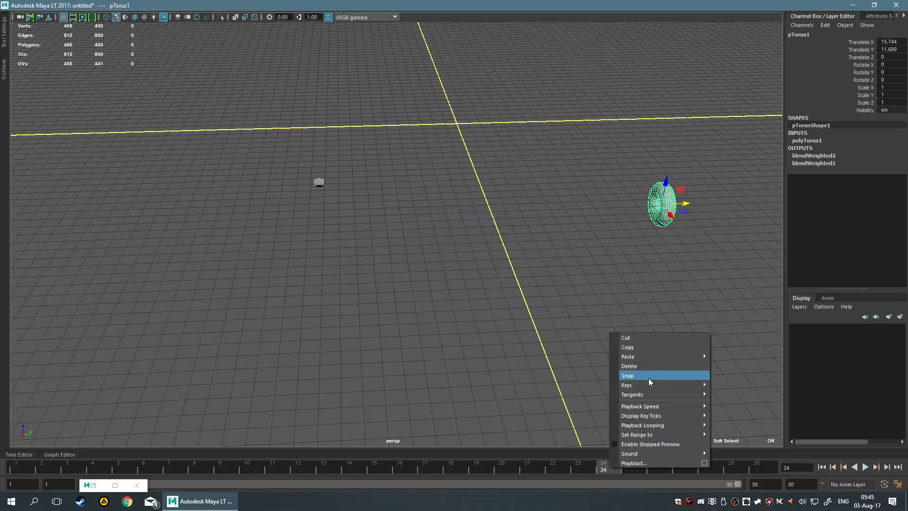
{"action": "left_click", "coordinate": [570, 173]}
{"action": "left_click", "coordinate": [669, 208]}
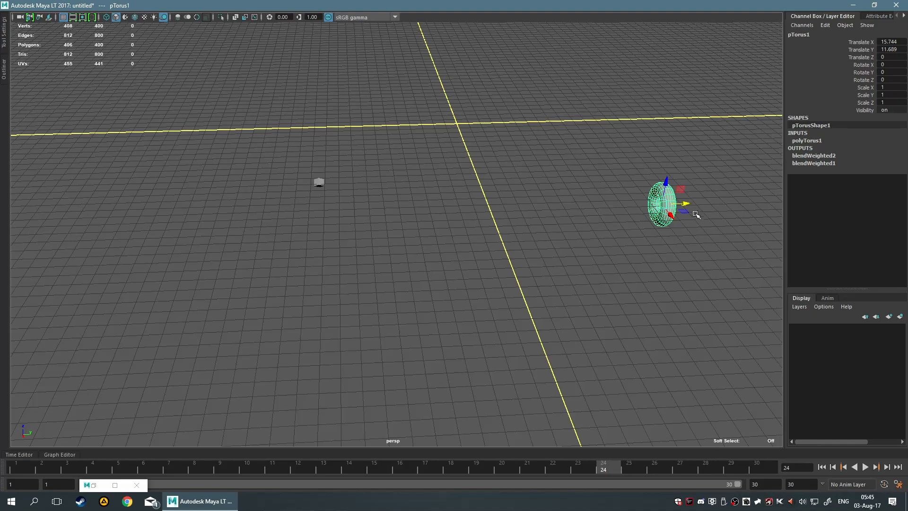
{"action": "left_click", "coordinate": [891, 49]}
{"action": "type", "text": "0"}
{"action": "key", "text": "Return"}
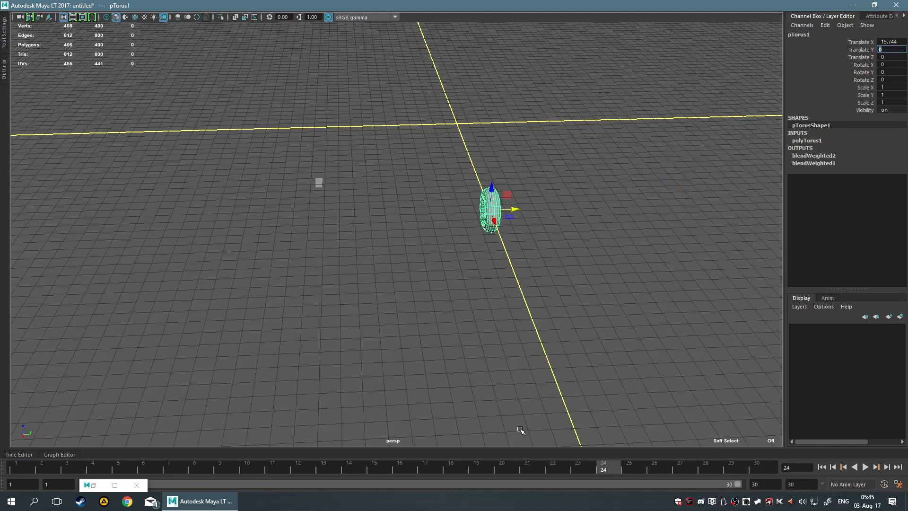
{"action": "left_click", "coordinate": [552, 472]}
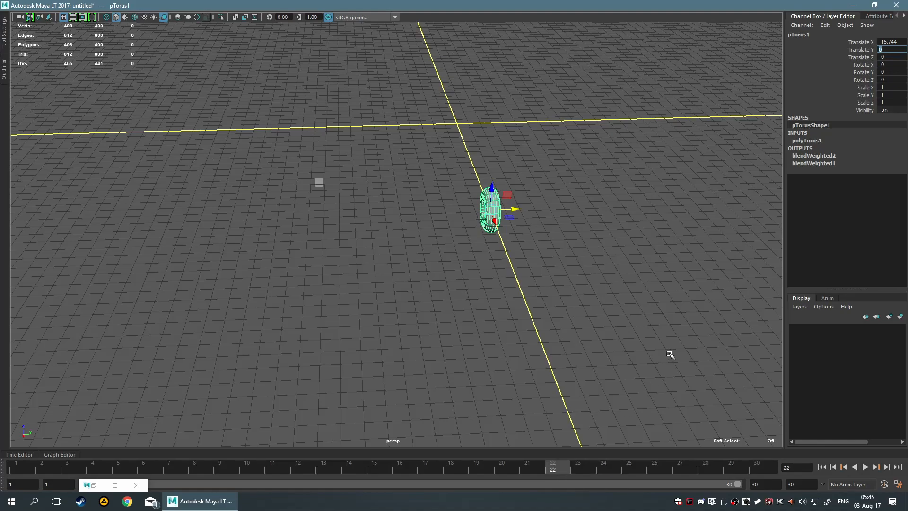
Try keying all of the torus's channels at frame 22 and undo that key.
{"action": "left_click", "coordinate": [594, 300]}
{"action": "left_click_drag", "start_coordinate": [477, 184], "coordinate": [620, 391]}
{"action": "key", "text": "s"}
{"action": "key", "text": "ctrl+z"}
Key only the torus's translation channels at frame 22.
{"action": "left_click", "coordinate": [113, 485]}
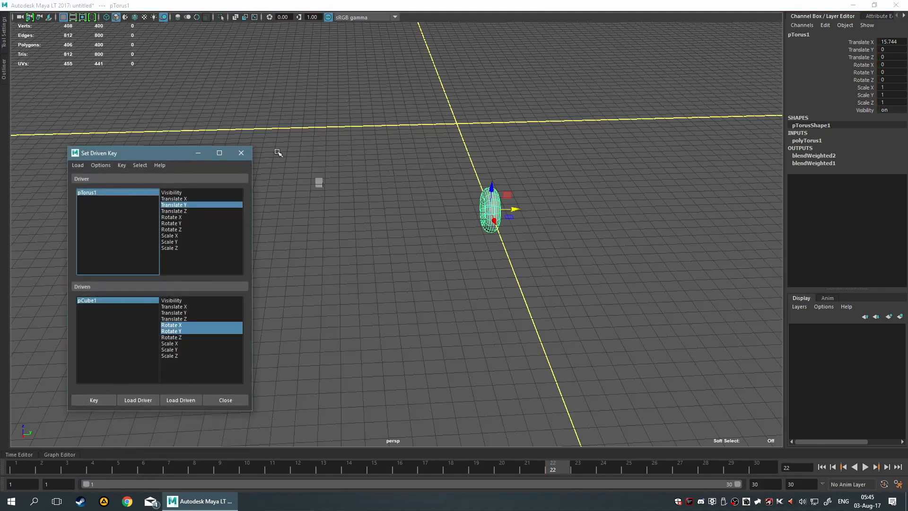
{"action": "left_click", "coordinate": [199, 154]}
{"action": "key", "text": "space"}
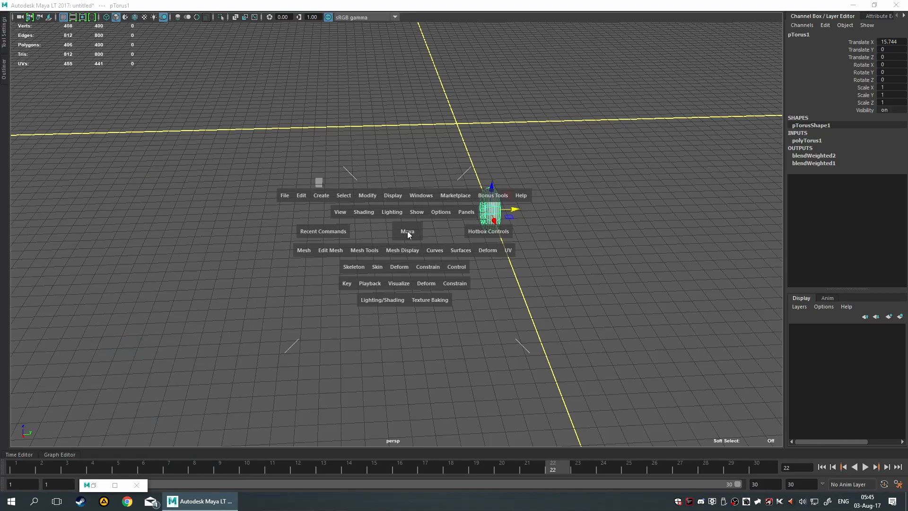
{"action": "left_click", "coordinate": [350, 287]}
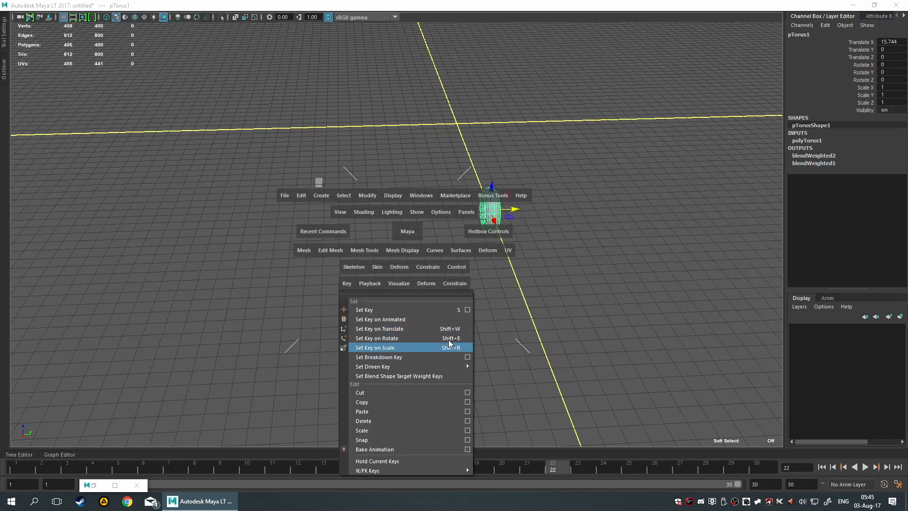
{"action": "left_click", "coordinate": [668, 259]}
{"action": "key", "text": "space"}
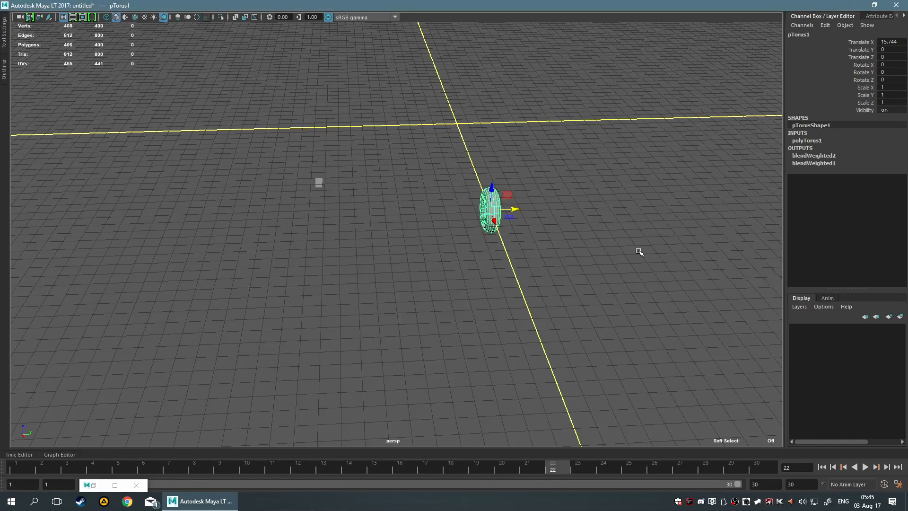
{"action": "key", "text": "shift+w"}
Move the torus along Y to a Translate Y of about 11.54 at frame 24 and key its translation.
{"action": "left_click", "coordinate": [603, 470]}
{"action": "left_click_drag", "start_coordinate": [515, 209], "coordinate": [685, 202]}
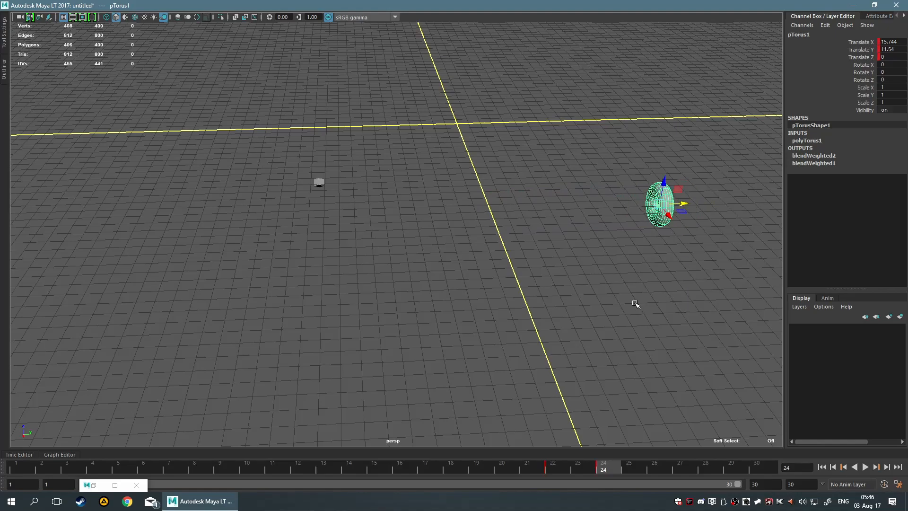
Slide the torus along Y to a Translate Y of about 27.3 and select the cube to check its driven rotation.
{"action": "right_click_drag", "start_coordinate": [680, 203], "coordinate": [479, 202], "text": "alt"}
{"action": "scroll", "coordinate": [479, 202], "scroll_direction": "up", "scroll_amount": 9}
{"action": "left_click_drag", "start_coordinate": [684, 202], "coordinate": [871, 193]}
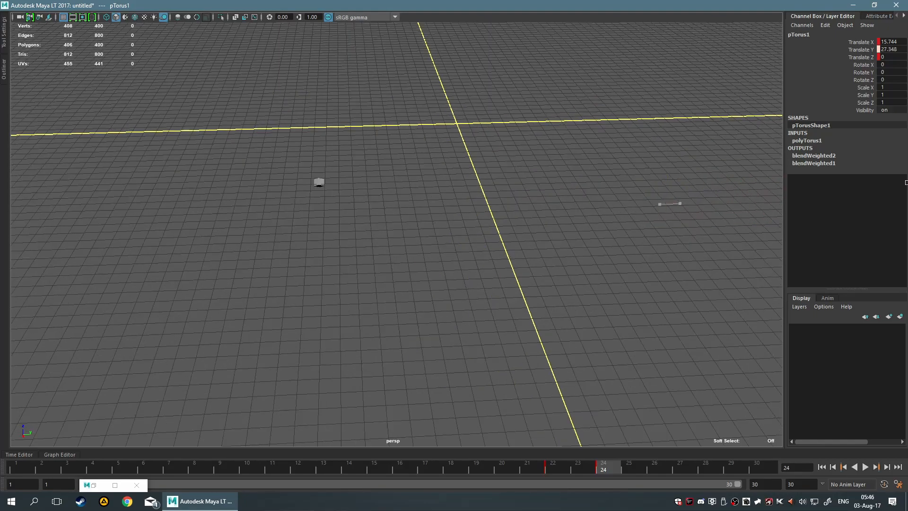
{"action": "left_click_drag", "start_coordinate": [906, 186], "coordinate": [905, 212]}
{"action": "left_click", "coordinate": [319, 184]}
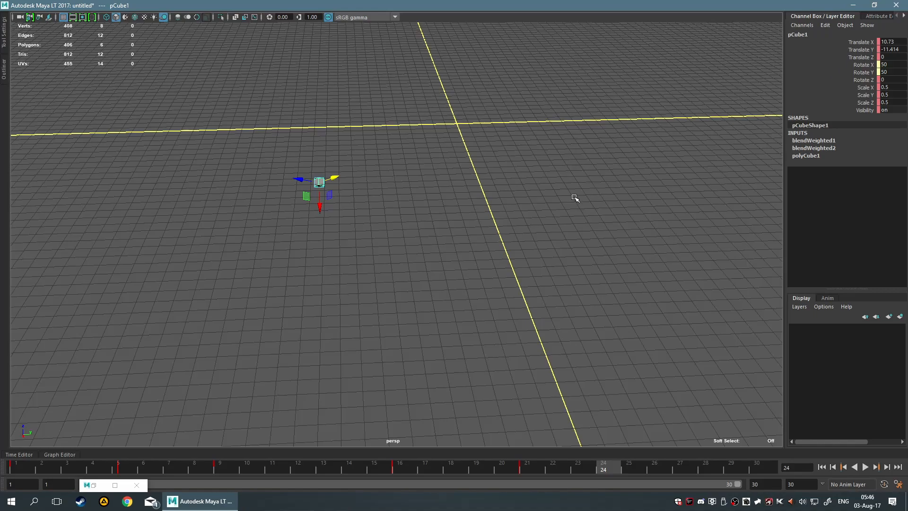
{"action": "scroll", "coordinate": [585, 192], "scroll_direction": "down", "scroll_amount": 9}
{"action": "left_click_drag", "start_coordinate": [425, 168], "coordinate": [557, 275]}
{"action": "scroll", "coordinate": [549, 228], "scroll_direction": "up", "scroll_amount": 6}
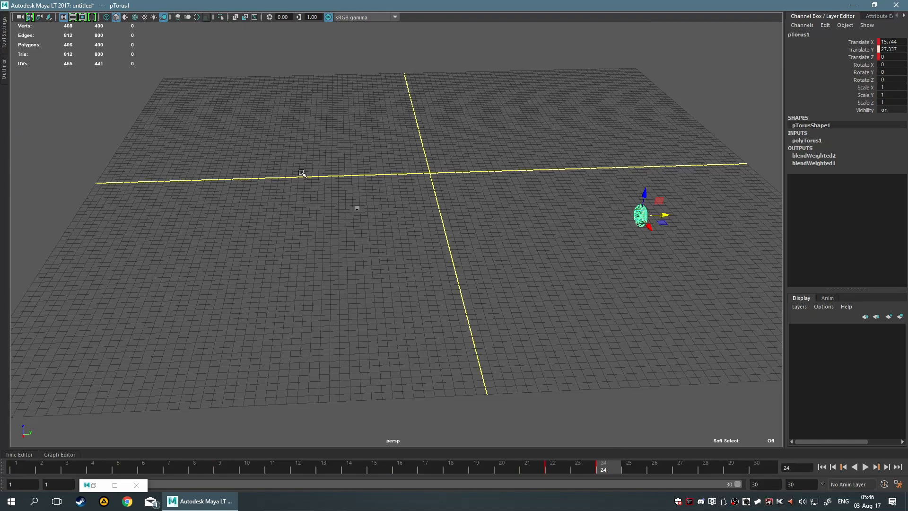
Undo the last move of the torus along Y.
{"action": "key", "text": "ctrl+z"}
{"action": "key", "text": "ctrl+z"}
{"action": "key", "text": "ctrl+z"}
Select the cube at frame 1, scrub to frame 21, and play the animation to review the torus driving its rotation.
{"action": "left_click_drag", "start_coordinate": [605, 464], "coordinate": [16, 466]}
{"action": "left_click", "coordinate": [278, 293]}
{"action": "scroll", "coordinate": [295, 227], "scroll_direction": "up", "scroll_amount": 3}
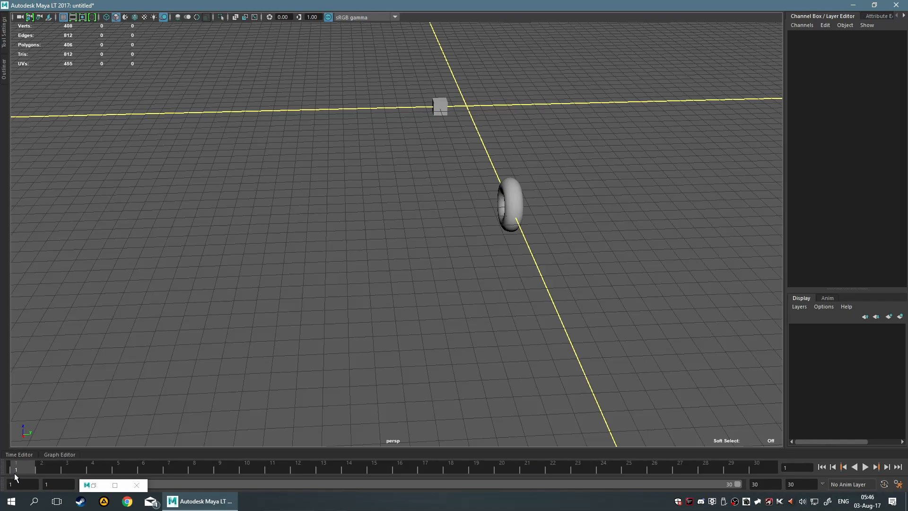
{"action": "left_click_drag", "start_coordinate": [360, 71], "coordinate": [508, 153]}
{"action": "left_click_drag", "start_coordinate": [20, 466], "coordinate": [525, 461]}
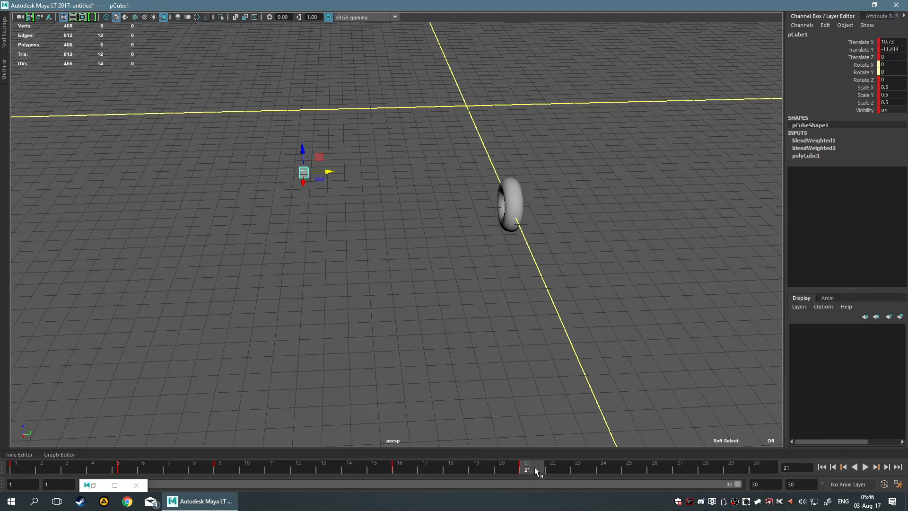
{"action": "key", "text": "alt+v"}
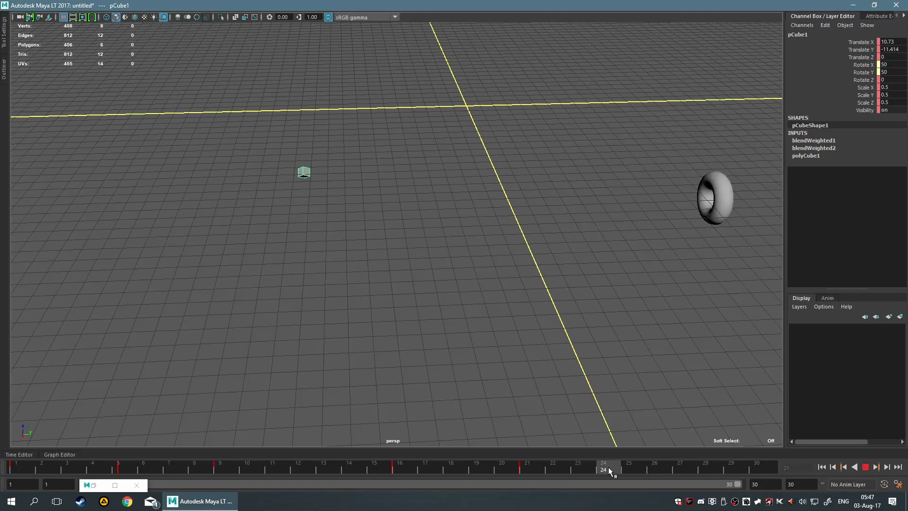
{"action": "key", "text": "alt+v"}
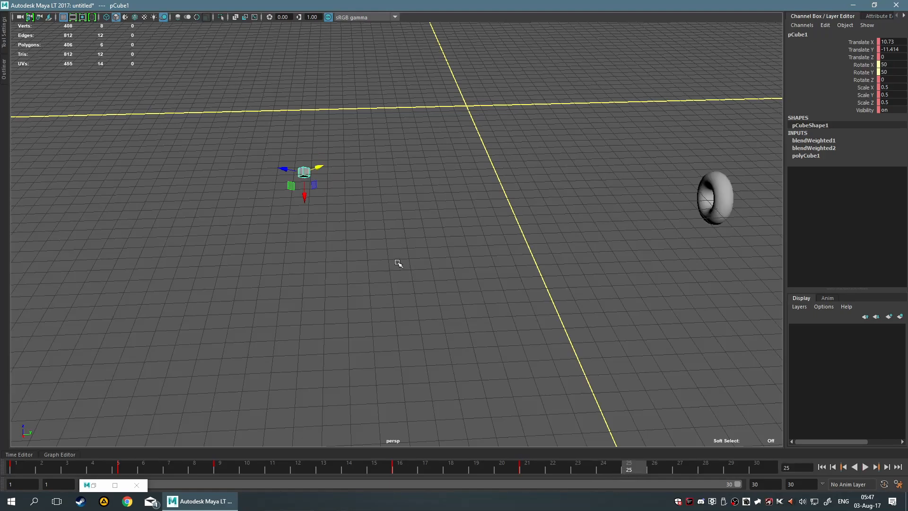
{"action": "scroll", "coordinate": [411, 273], "scroll_direction": "down", "scroll_amount": 2}
{"action": "left_click_drag", "start_coordinate": [287, 136], "coordinate": [407, 298]}
{"action": "left_click", "coordinate": [406, 297]}
{"action": "left_click_drag", "start_coordinate": [236, 100], "coordinate": [455, 318]}
{"action": "left_click", "coordinate": [457, 304]}
{"action": "left_click_drag", "start_coordinate": [277, 116], "coordinate": [398, 270]}
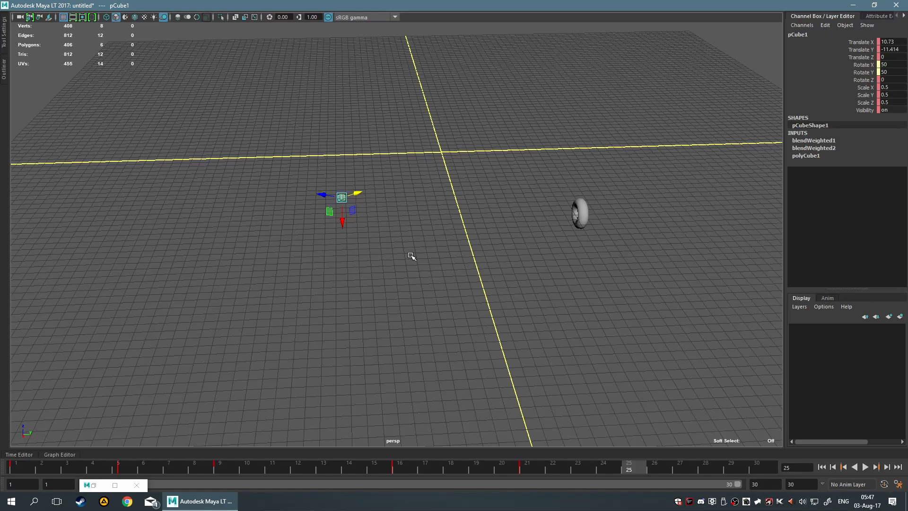
{"action": "left_click", "coordinate": [411, 256]}
{"action": "scroll", "coordinate": [203, 172], "scroll_direction": "down", "scroll_amount": 5}
{"action": "left_click_drag", "start_coordinate": [206, 103], "coordinate": [427, 314]}
{"action": "left_click", "coordinate": [172, 99]}
{"action": "left_click_drag", "start_coordinate": [175, 95], "coordinate": [400, 303]}
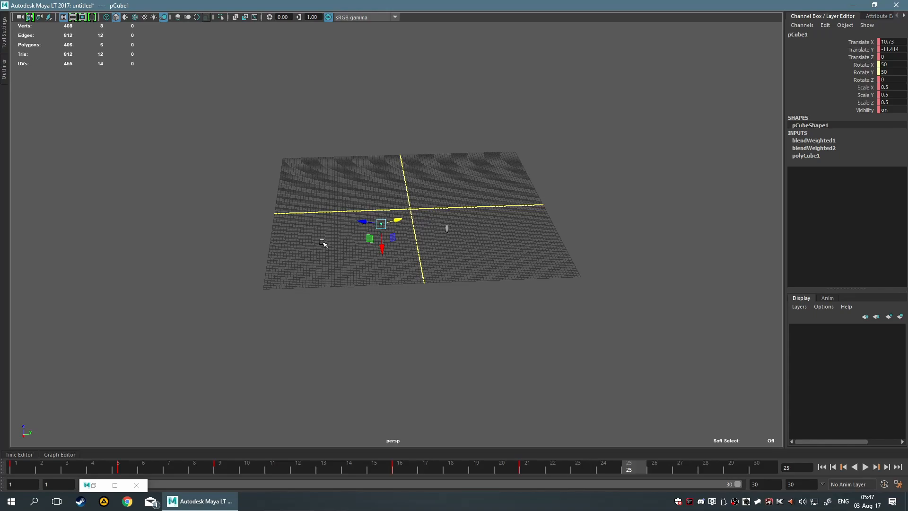
{"action": "left_click_drag", "start_coordinate": [195, 117], "coordinate": [411, 385]}
{"action": "scroll", "coordinate": [367, 256], "scroll_direction": "up", "scroll_amount": 3}
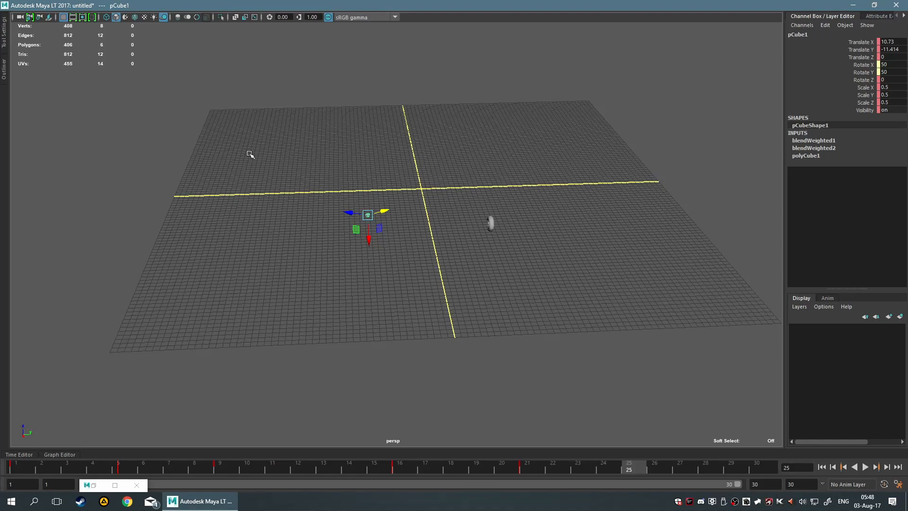
{"action": "scroll", "coordinate": [248, 152], "scroll_direction": "down", "scroll_amount": 3}
{"action": "middle_click_drag", "start_coordinate": [245, 168], "coordinate": [268, 173]}
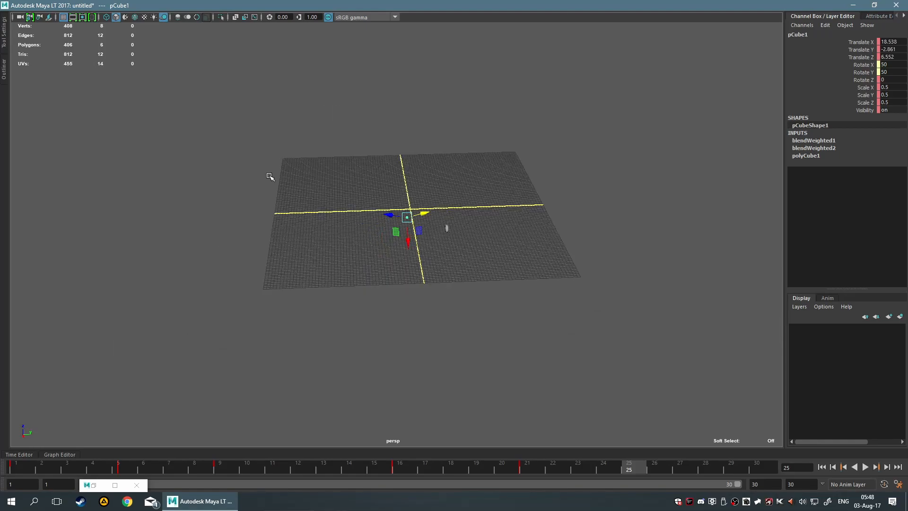
{"action": "left_click", "coordinate": [267, 172]}
{"action": "key", "text": "ctrl+z"}
Open the Attribute Editor for the torus and examine its options for adding, deleting and editing attributes.
{"action": "left_click_drag", "start_coordinate": [415, 173], "coordinate": [481, 259]}
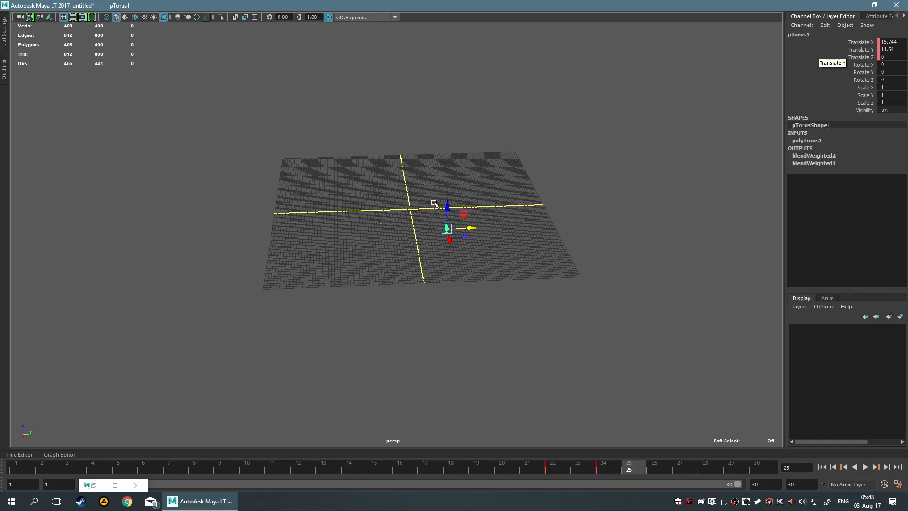
{"action": "left_click", "coordinate": [409, 202]}
{"action": "key", "text": "space"}
{"action": "left_click", "coordinate": [413, 169]}
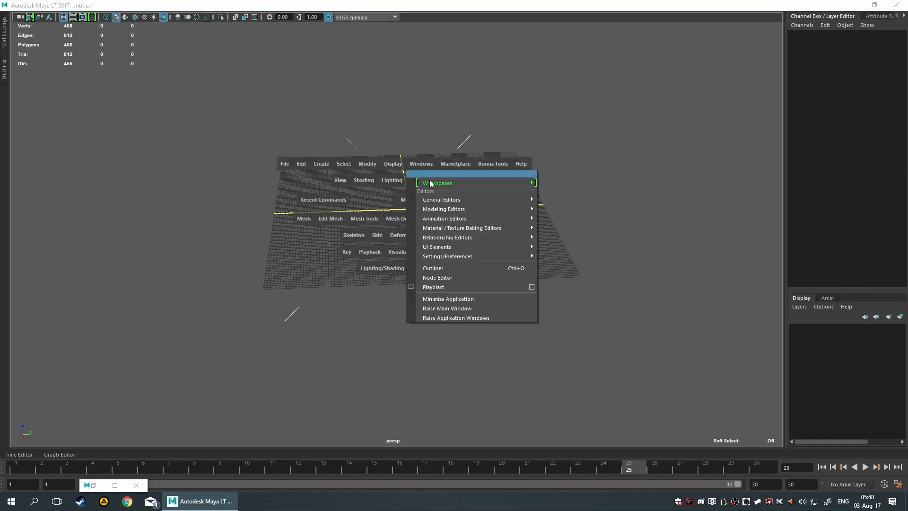
{"action": "mouse_move", "coordinate": [451, 203]}
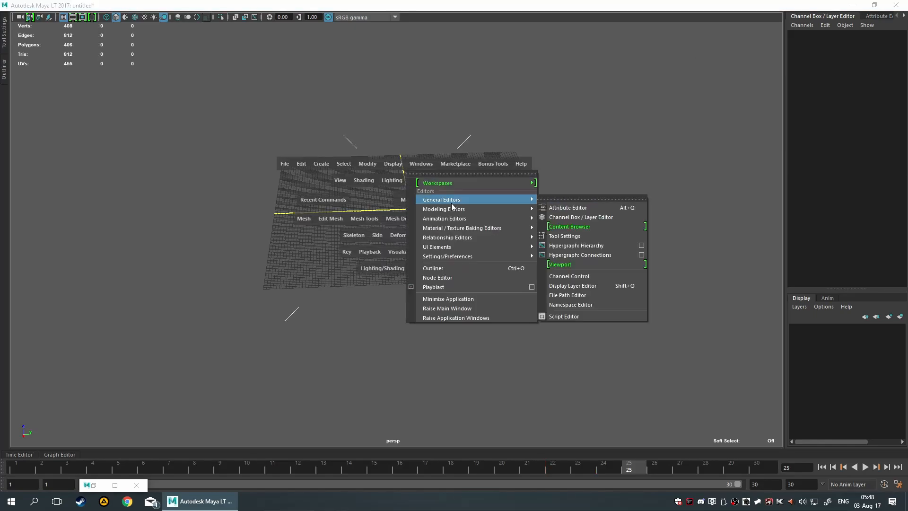
{"action": "left_click", "coordinate": [567, 206]}
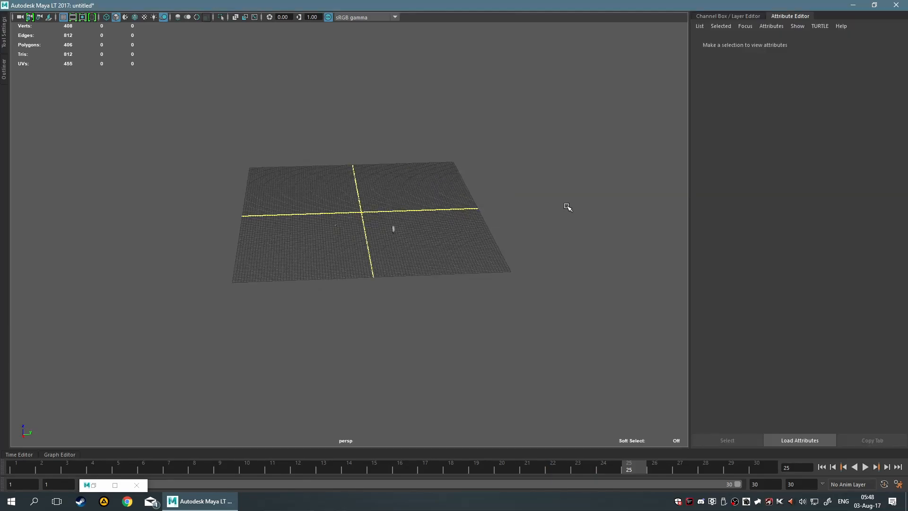
{"action": "left_click", "coordinate": [779, 27]}
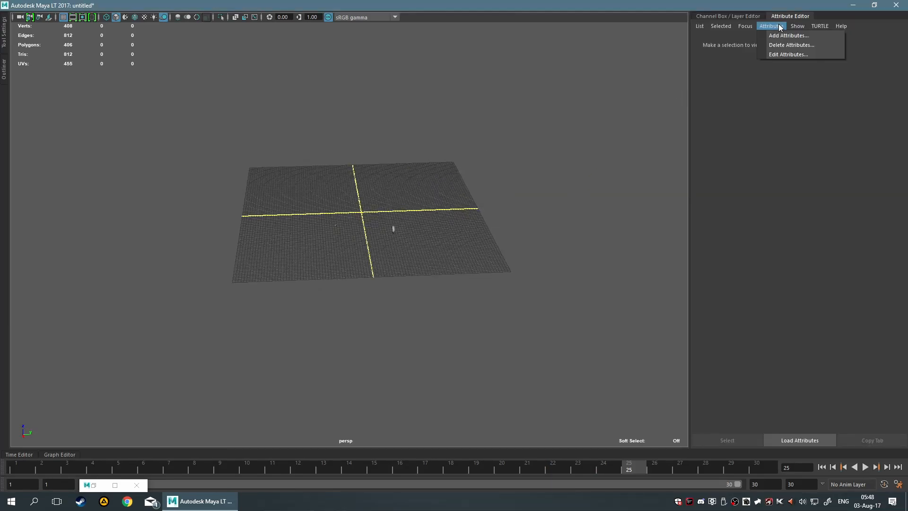
{"action": "left_click", "coordinate": [777, 32]}
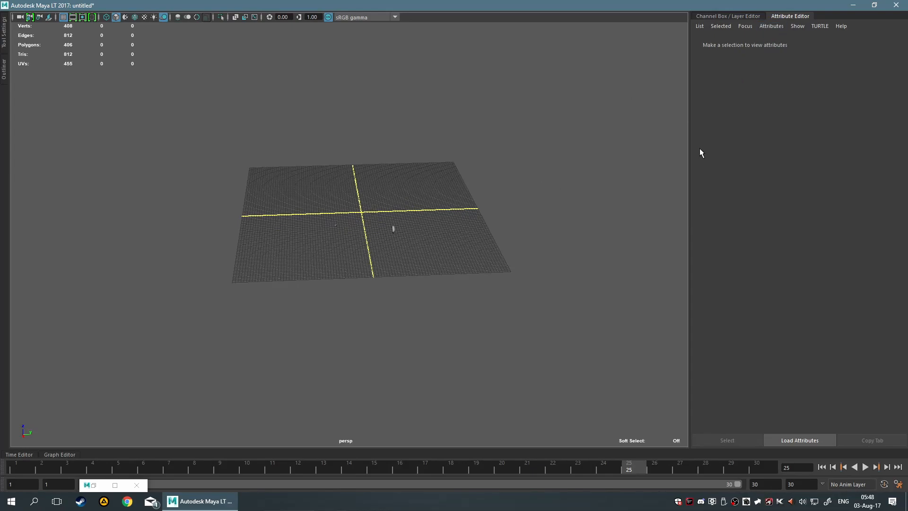
{"action": "left_click", "coordinate": [392, 229]}
{"action": "left_click", "coordinate": [780, 28]}
{"action": "left_click", "coordinate": [779, 30]}
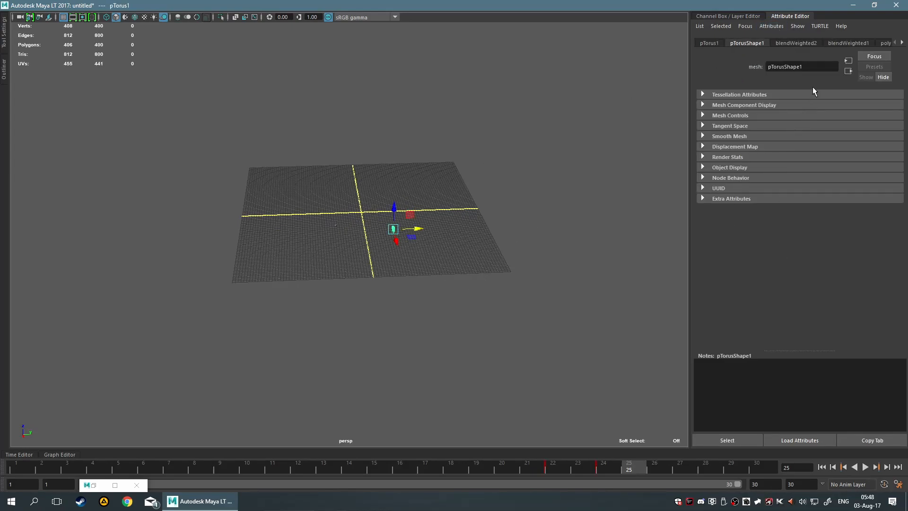
Switch back to the torus's Channel Box.
{"action": "left_click", "coordinate": [782, 17]}
{"action": "left_click", "coordinate": [901, 50]}
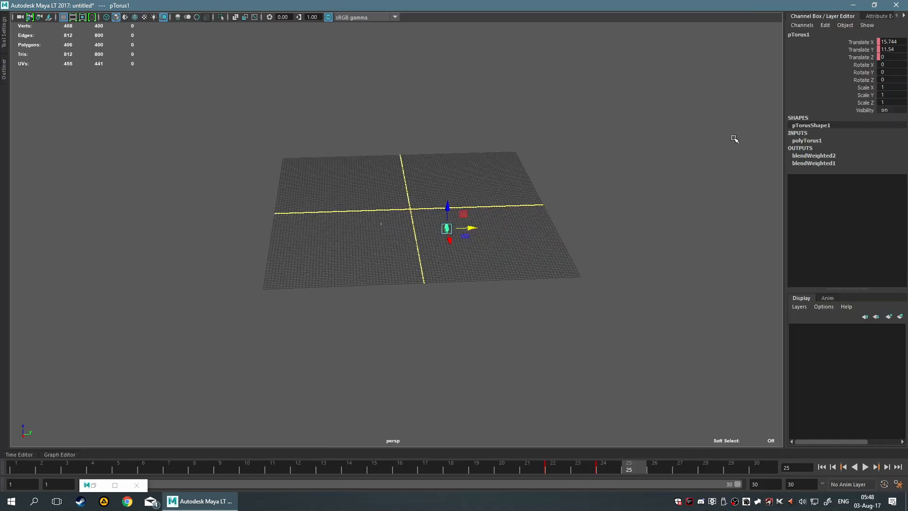
{"action": "key", "text": "ctrl+a"}
{"action": "key", "text": "ctrl+a"}
{"action": "scroll", "coordinate": [562, 200], "scroll_direction": "up", "scroll_amount": 4}
{"action": "left_click", "coordinate": [676, 247]}
{"action": "left_click_drag", "start_coordinate": [467, 170], "coordinate": [544, 234]}
{"action": "middle_click_drag", "start_coordinate": [606, 224], "coordinate": [557, 245], "text": "alt"}
{"action": "left_click_drag", "start_coordinate": [272, 214], "coordinate": [371, 303]}
{"action": "left_click", "coordinate": [183, 33]}
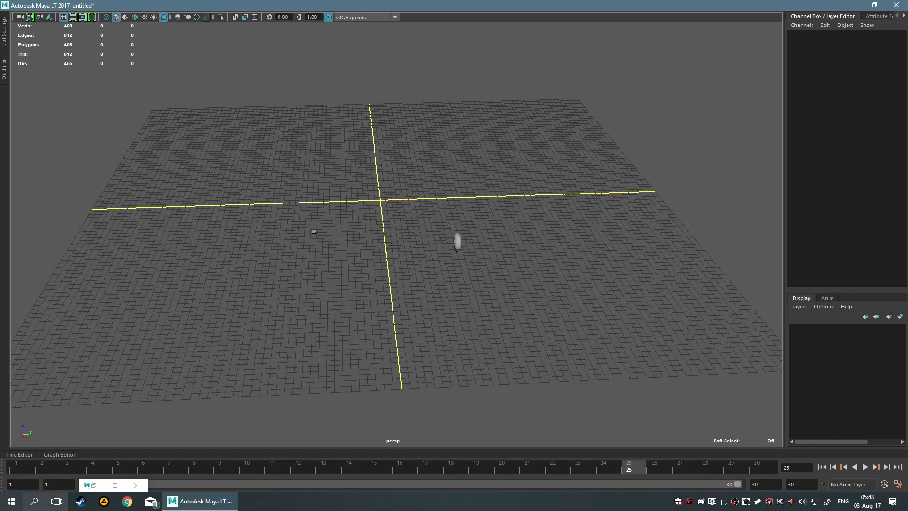
Restore the minimized Set Driven Key window and close it.
{"action": "left_click", "coordinate": [90, 485]}
{"action": "left_click", "coordinate": [291, 345]}
{"action": "left_click", "coordinate": [99, 483]}
{"action": "left_click", "coordinate": [135, 349]}
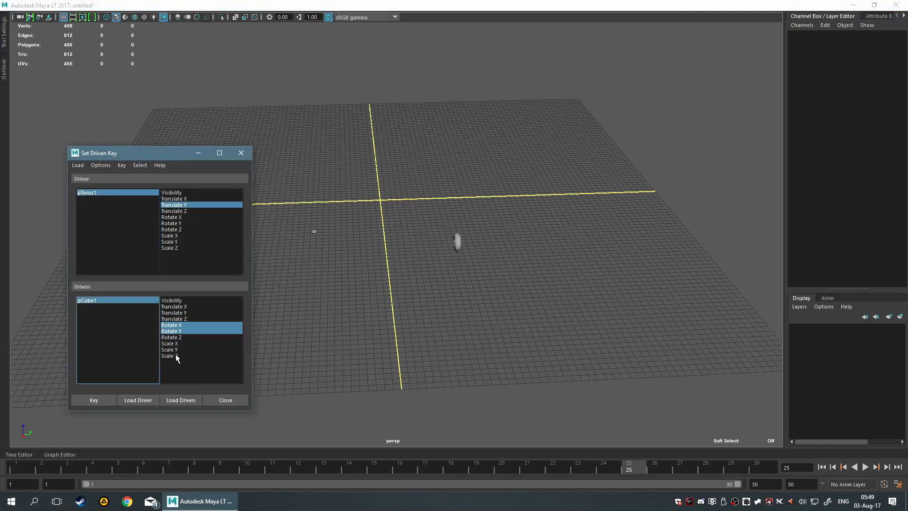
{"action": "left_click", "coordinate": [231, 399]}
Delete the torus and select the cube to inspect its Rotate X and Rotate Y channels.
{"action": "left_click_drag", "start_coordinate": [363, 203], "coordinate": [531, 316]}
{"action": "key", "text": "Delete"}
{"action": "left_click_drag", "start_coordinate": [295, 178], "coordinate": [426, 321]}
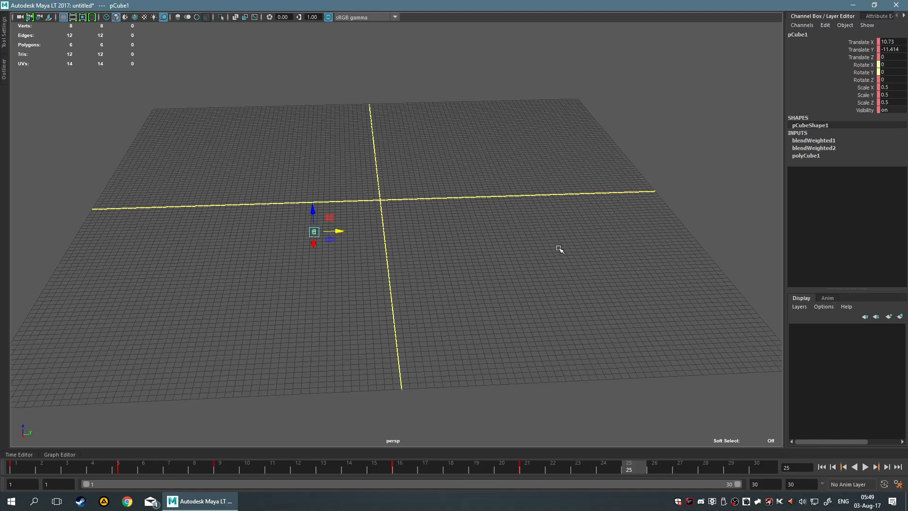
{"action": "mouse_move", "coordinate": [868, 66]}
{"action": "left_mouse_down"}
{"action": "mouse_move", "coordinate": [868, 81]}
{"action": "mouse_move", "coordinate": [867, 72]}
{"action": "left_mouse_up"}
{"action": "left_click_drag", "start_coordinate": [284, 184], "coordinate": [451, 455]}
Play back the cube's animation without the driver torus, stop it, and deselect the cube.
{"action": "key", "text": "alt+v"}
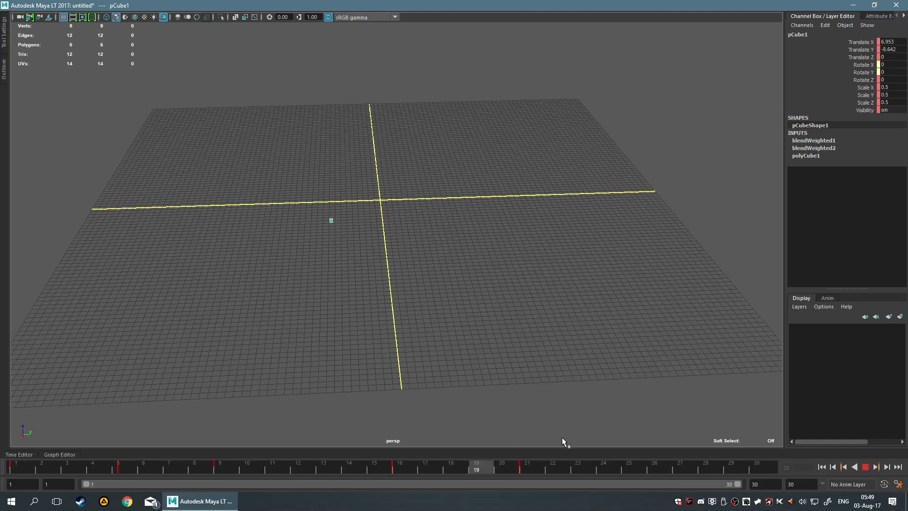
{"action": "key", "text": "Escape"}
{"action": "left_click", "coordinate": [435, 270]}
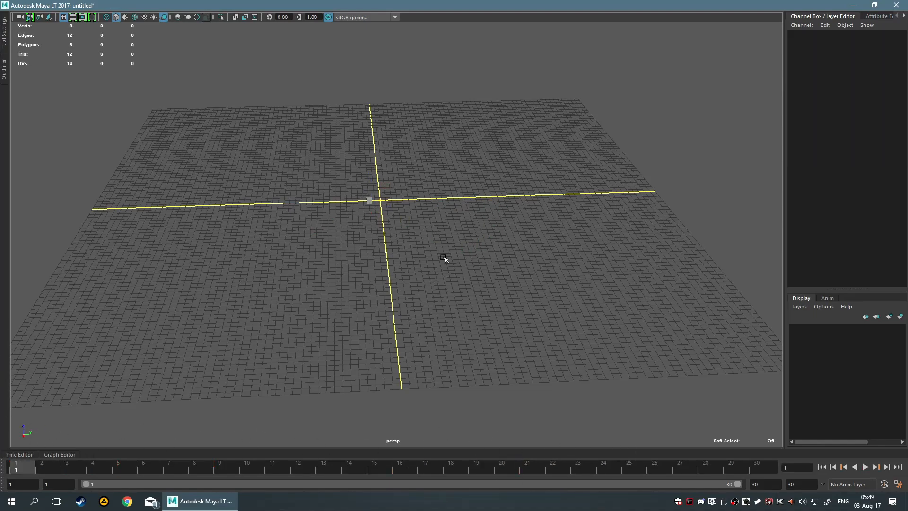
Delete the history of all objects in the scene.
{"action": "key", "text": "space"}
{"action": "left_click", "coordinate": [302, 222]}
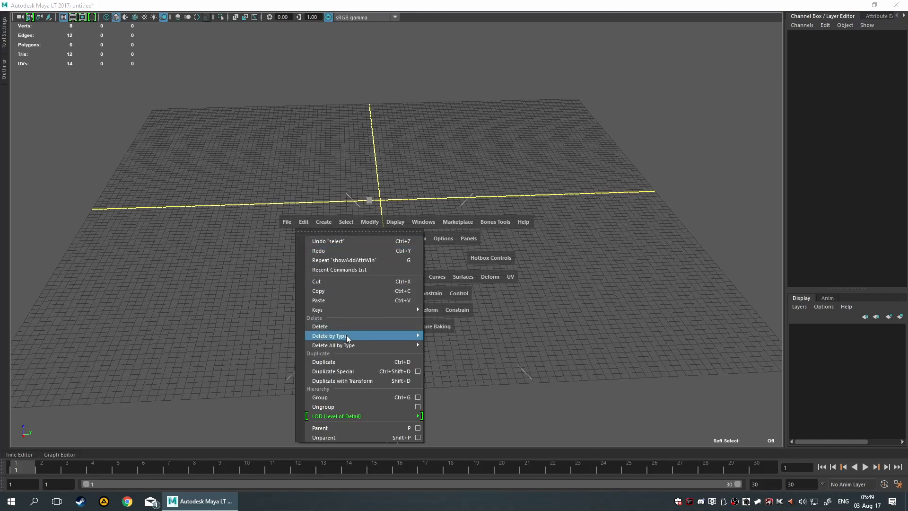
{"action": "mouse_move", "coordinate": [395, 345]}
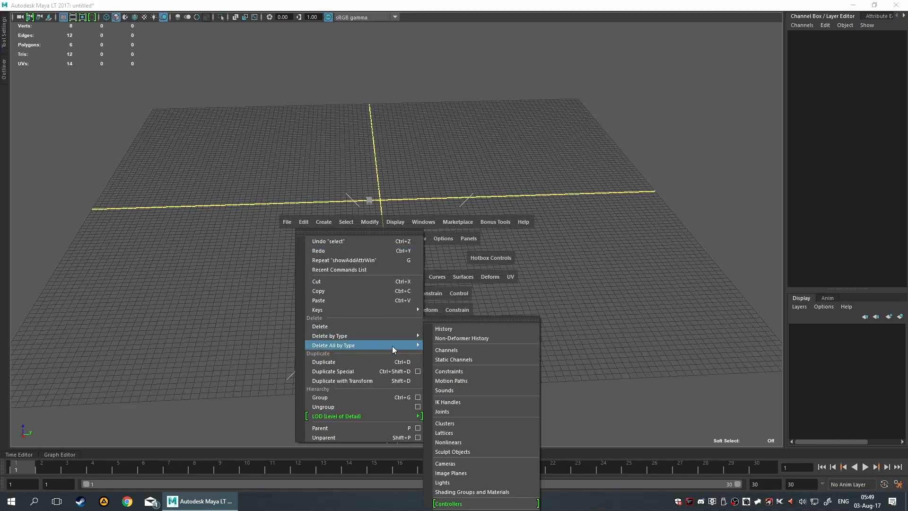
{"action": "left_click", "coordinate": [458, 328]}
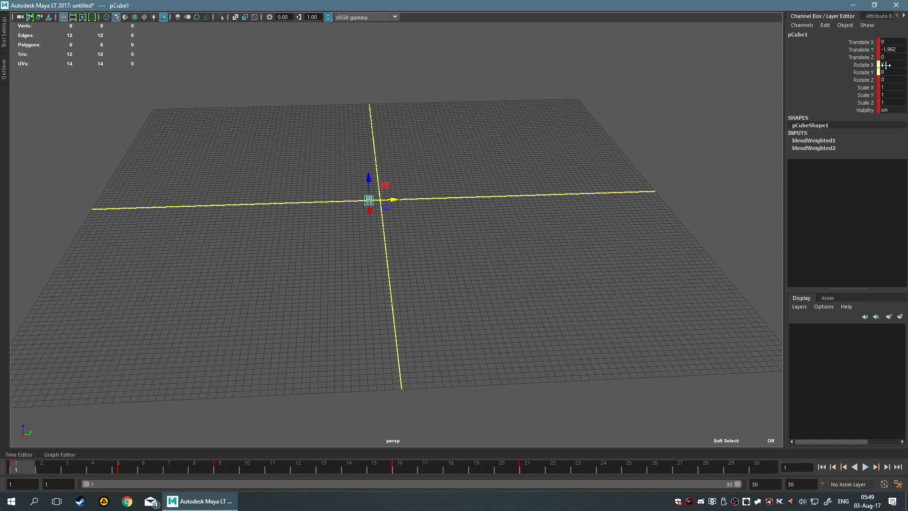
At frame 24, move the cube to about Translate X 29.7 and Translate Y 17.6 and set a key there.
{"action": "left_click_drag", "start_coordinate": [34, 459], "coordinate": [279, 465]}
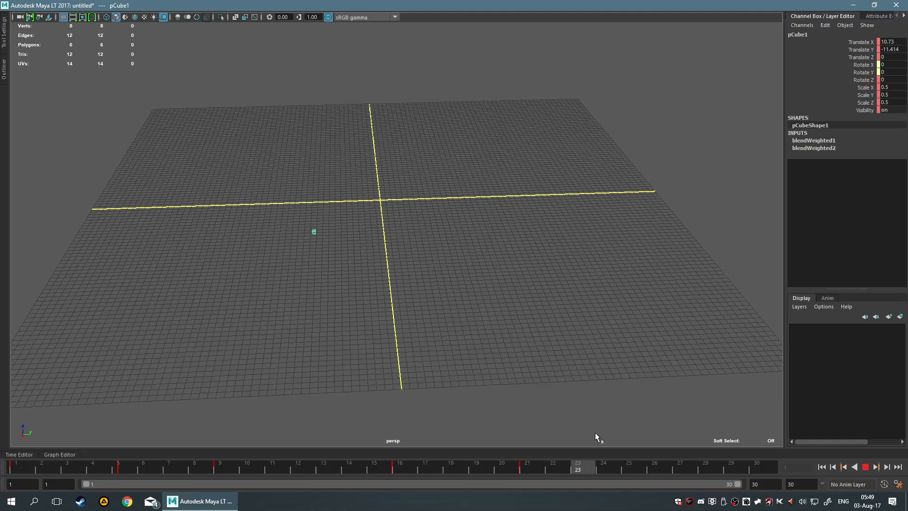
{"action": "key", "text": "Escape"}
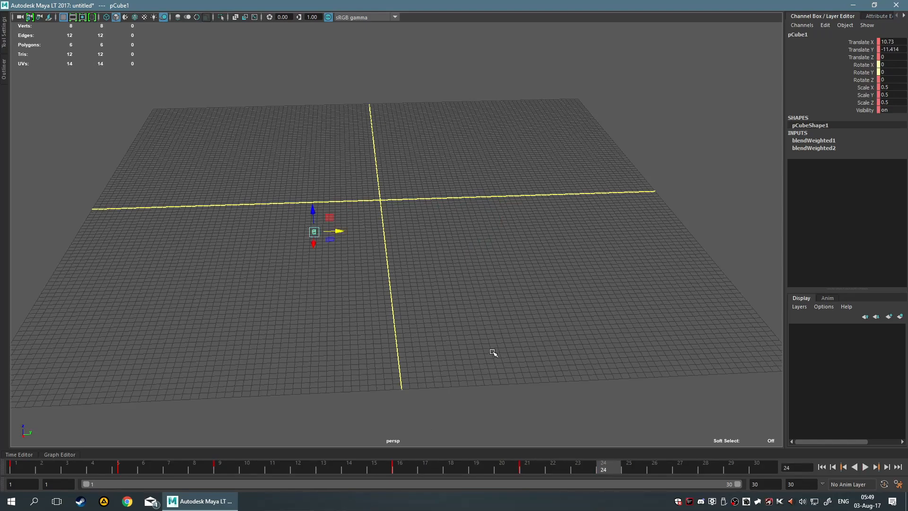
{"action": "left_click_drag", "start_coordinate": [330, 239], "coordinate": [546, 303]}
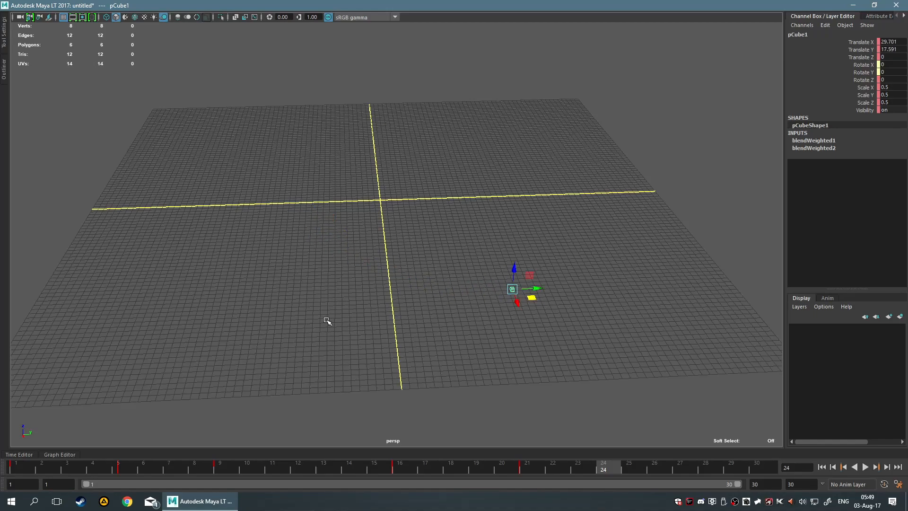
{"action": "key", "text": "s"}
{"action": "right_click", "coordinate": [809, 146]}
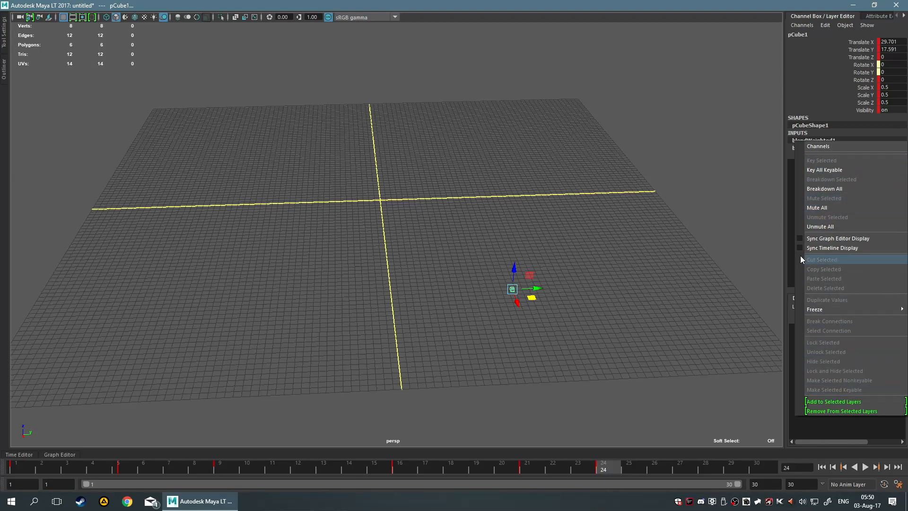
{"action": "left_click", "coordinate": [702, 434]}
{"action": "left_click_drag", "start_coordinate": [490, 248], "coordinate": [534, 300]}
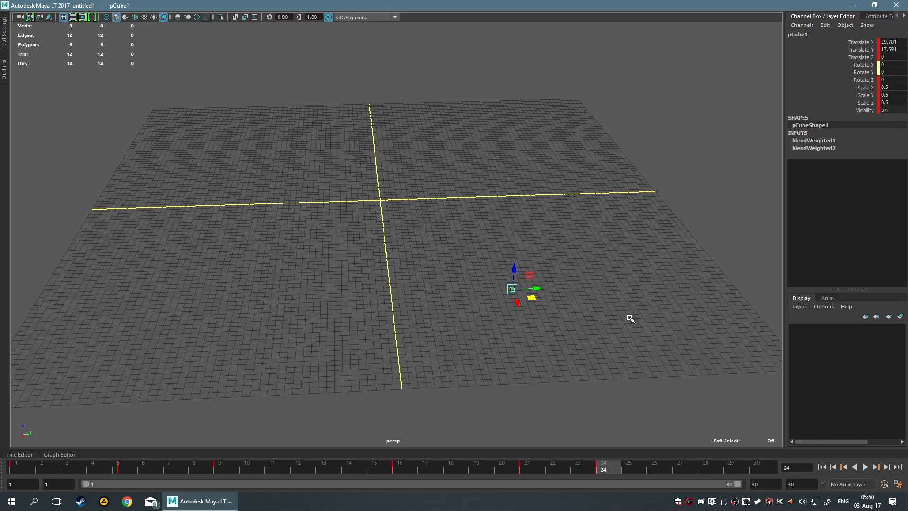
{"action": "left_click", "coordinate": [630, 318]}
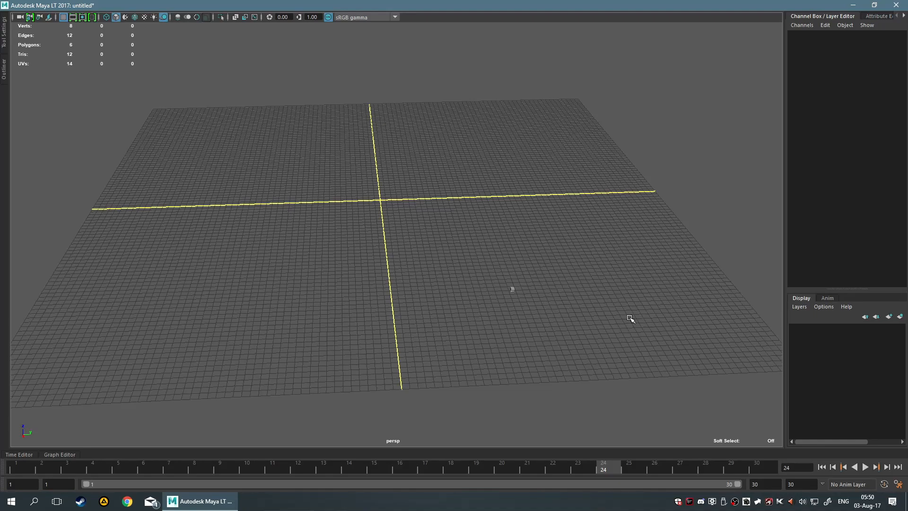
{"action": "left_click", "coordinate": [512, 288]}
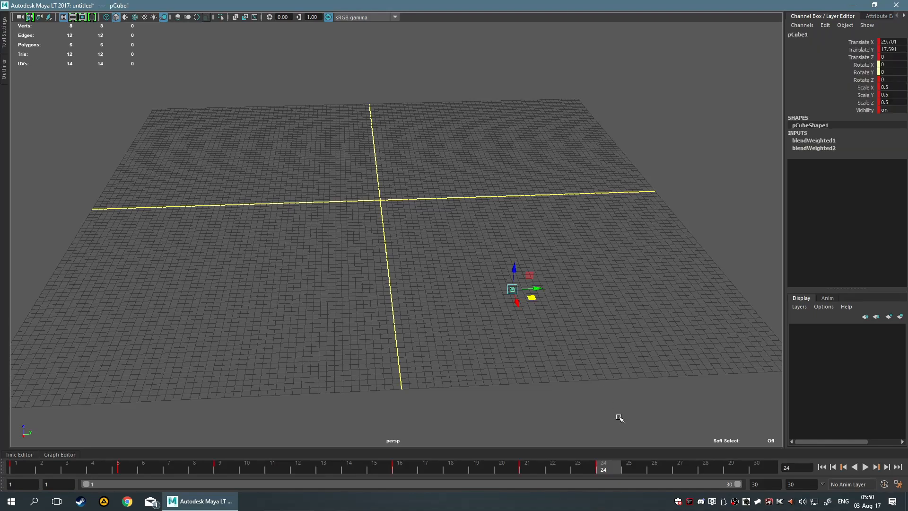
{"action": "left_click", "coordinate": [604, 278]}
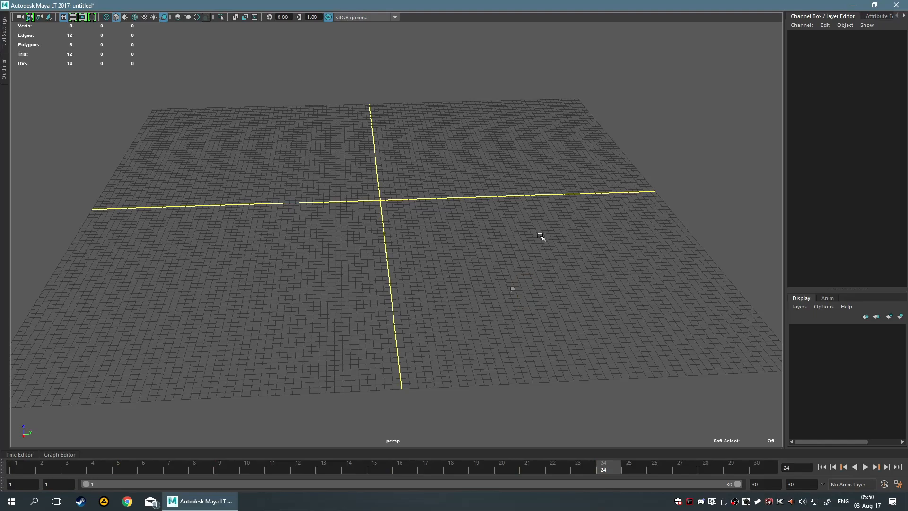
Select the cube and play back its animation with the key at frame 24 included, stopping at frame 1.
{"action": "left_click_drag", "start_coordinate": [542, 230], "coordinate": [519, 225], "text": "alt"}
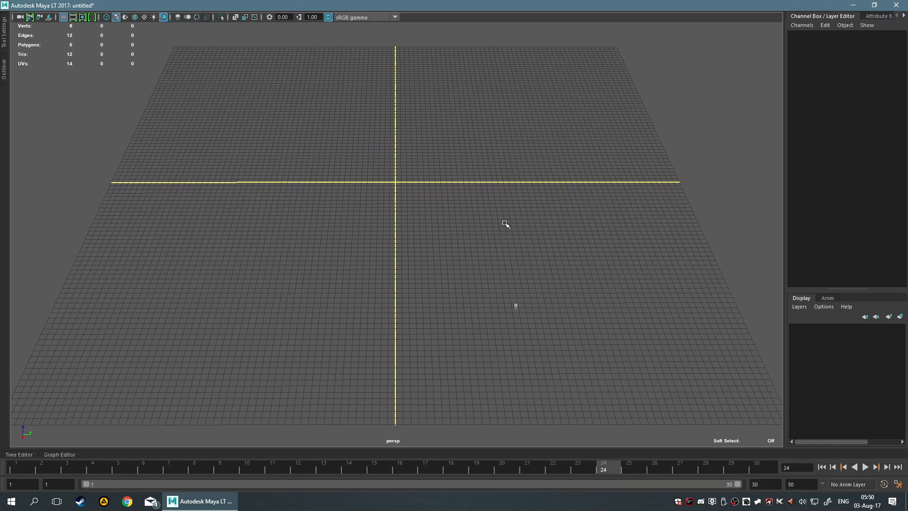
{"action": "left_click_drag", "start_coordinate": [438, 219], "coordinate": [562, 355]}
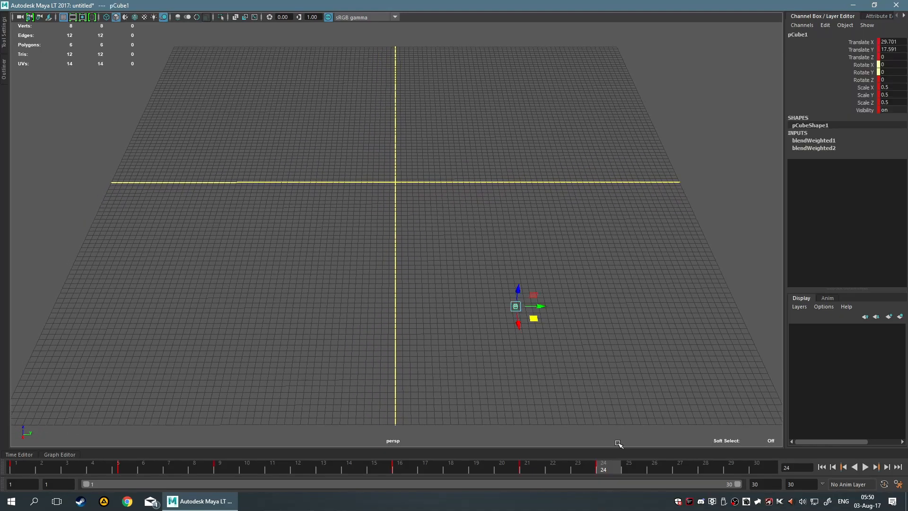
{"action": "key", "text": "alt+v"}
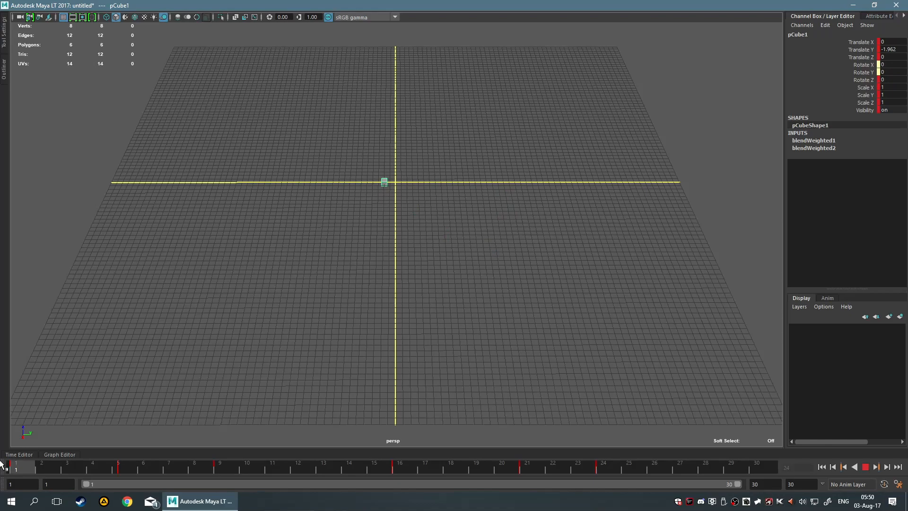
{"action": "key", "text": "alt+v"}
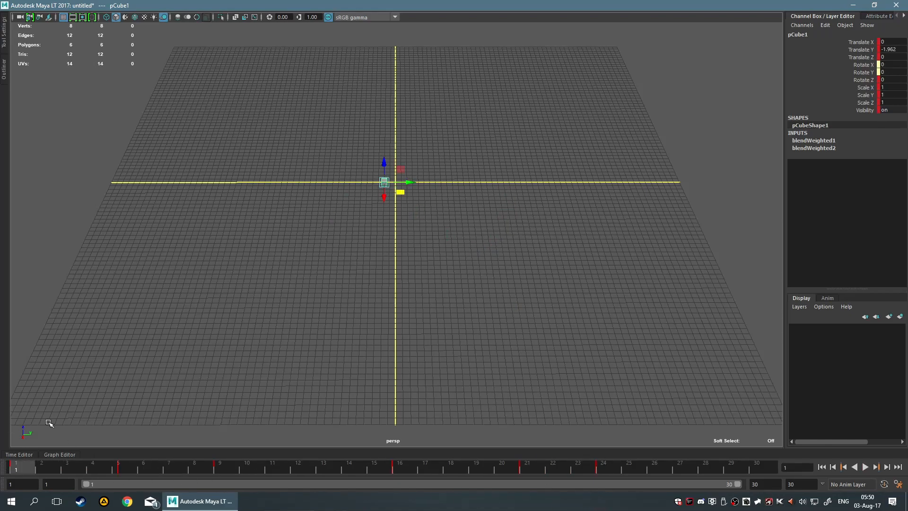
Show the animation layers in the Layer Editor, reselect the cube, and bring up the hotbox.
{"action": "left_click", "coordinate": [827, 298]}
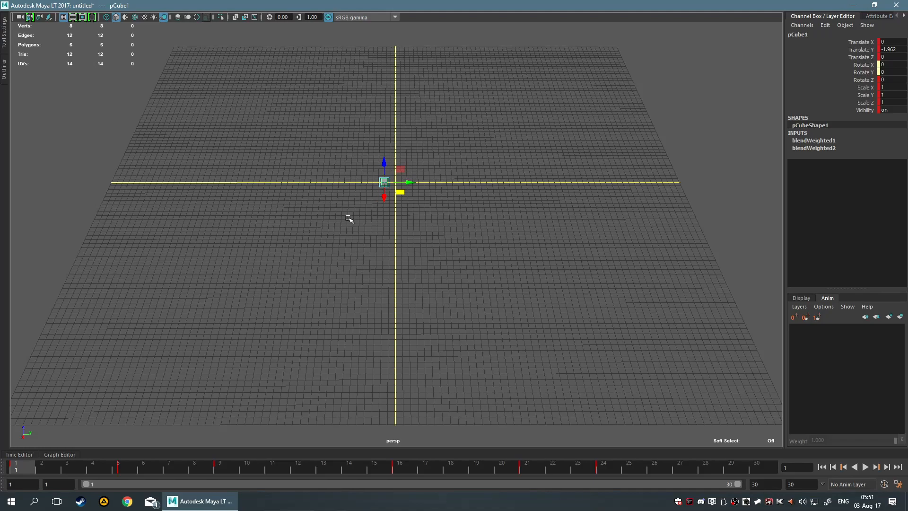
{"action": "left_click", "coordinate": [369, 115]}
{"action": "left_click_drag", "start_coordinate": [300, 107], "coordinate": [551, 294]}
{"action": "left_click", "coordinate": [550, 294]}
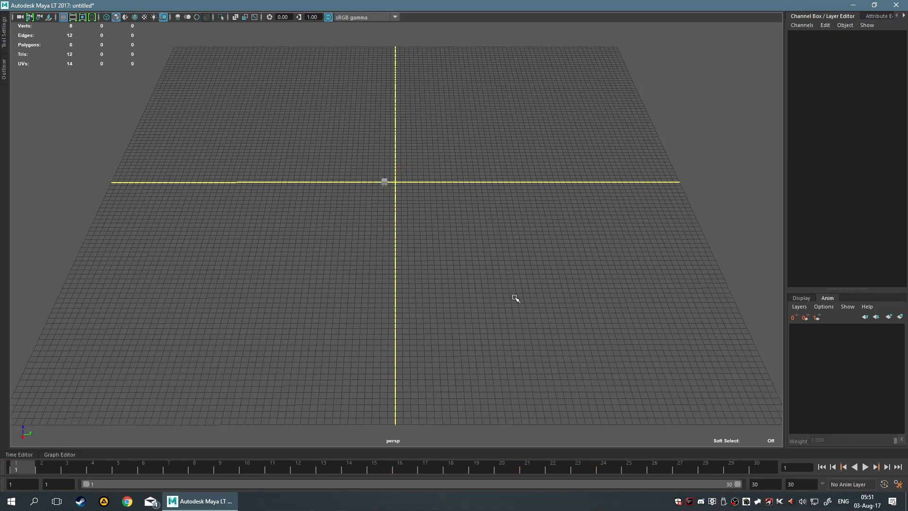
{"action": "left_click_drag", "start_coordinate": [299, 111], "coordinate": [552, 287]}
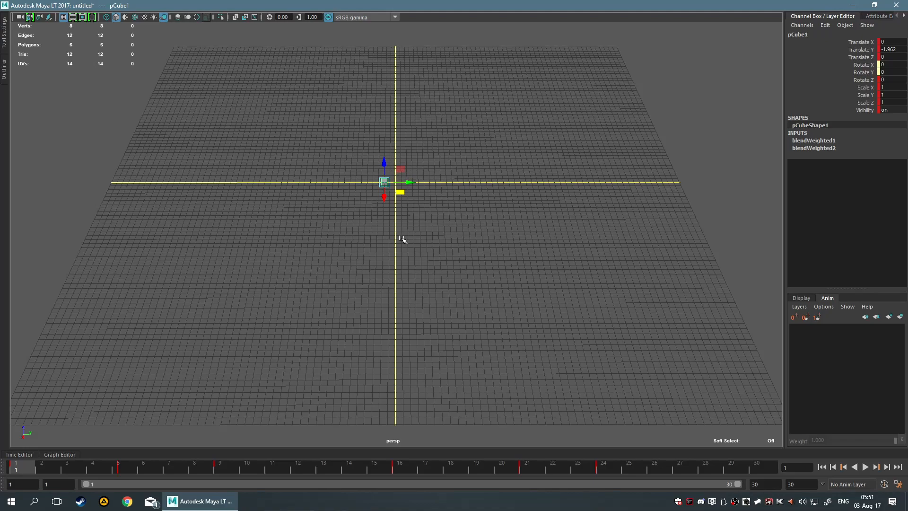
{"action": "key", "text": "space"}
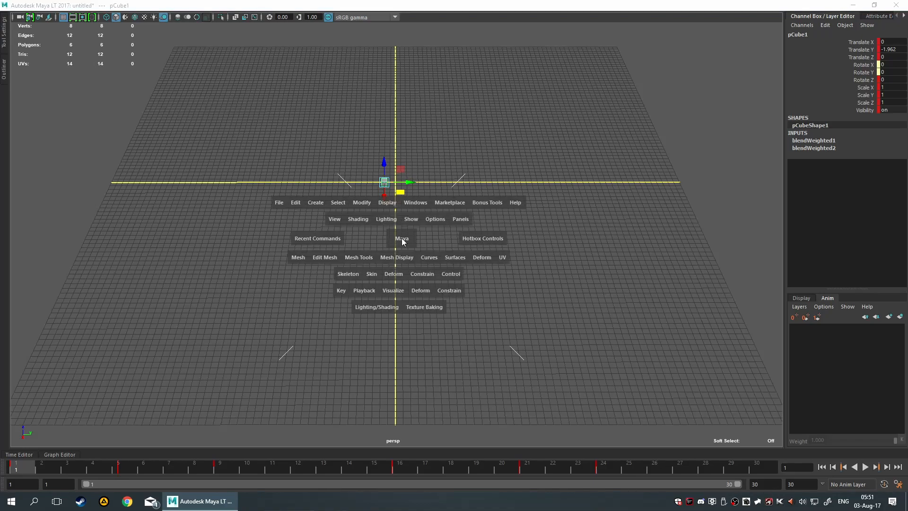